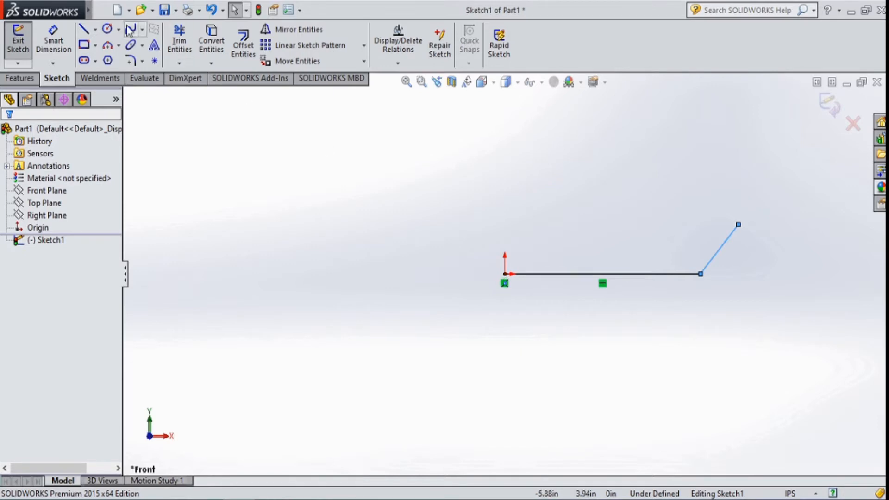
# - Sketch a line about 4.71 in long from the origin, sloping upward away from the horizontal line
pyautogui.press('l')
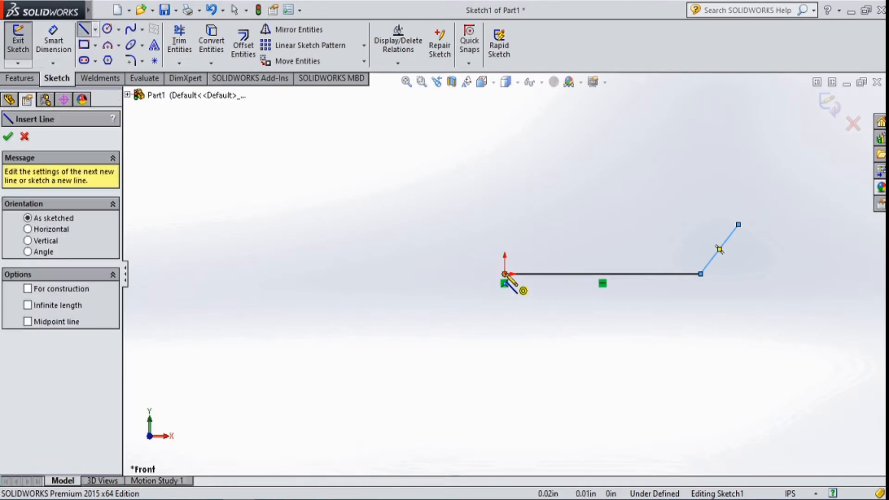
pyautogui.moveTo(505, 274); pyautogui.dragTo(345, 150)
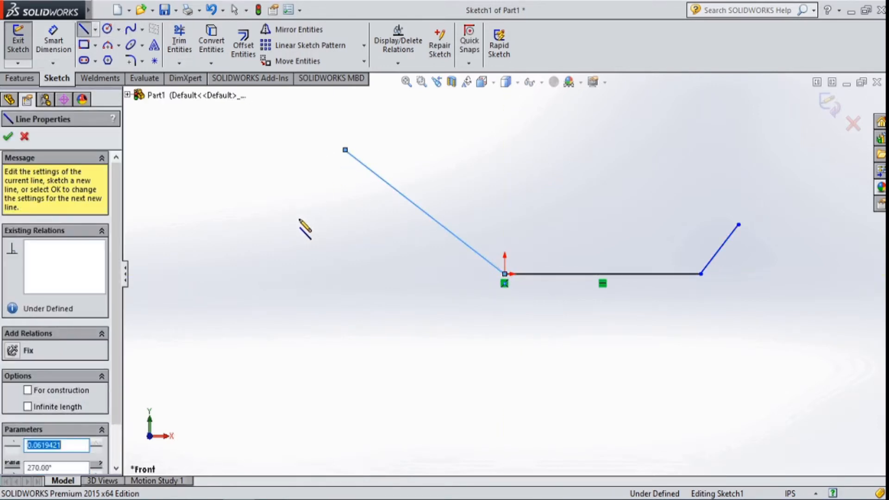
pyautogui.press('Escape')
pyautogui.press('Escape')
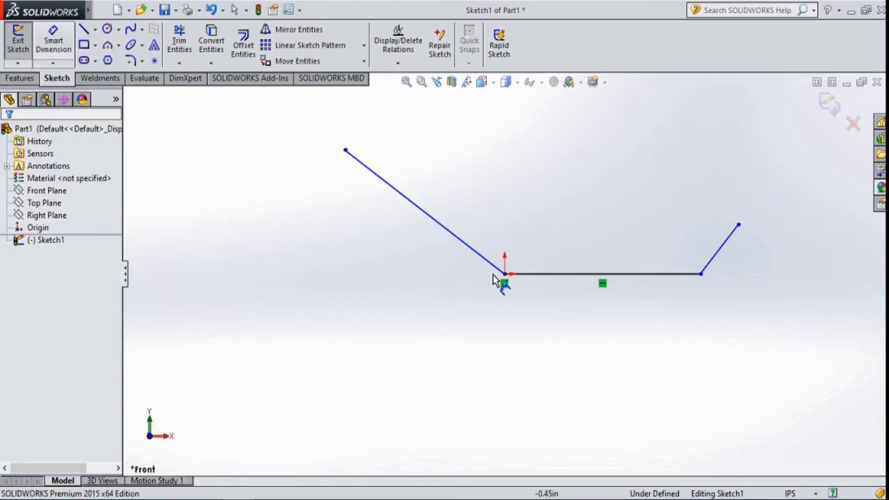
# - Dimension the acute angle between the sloped line at the origin and the horizontal line's extension as 30°
pyautogui.click(482, 259)
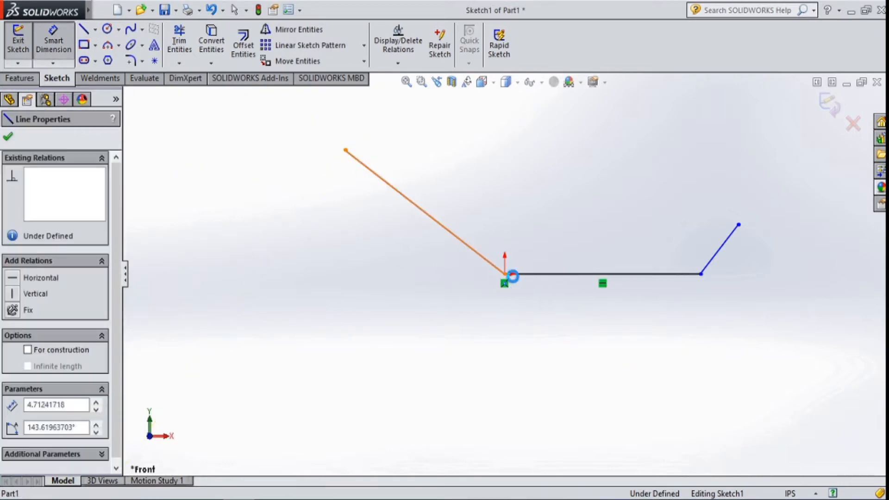
pyautogui.click(515, 275)
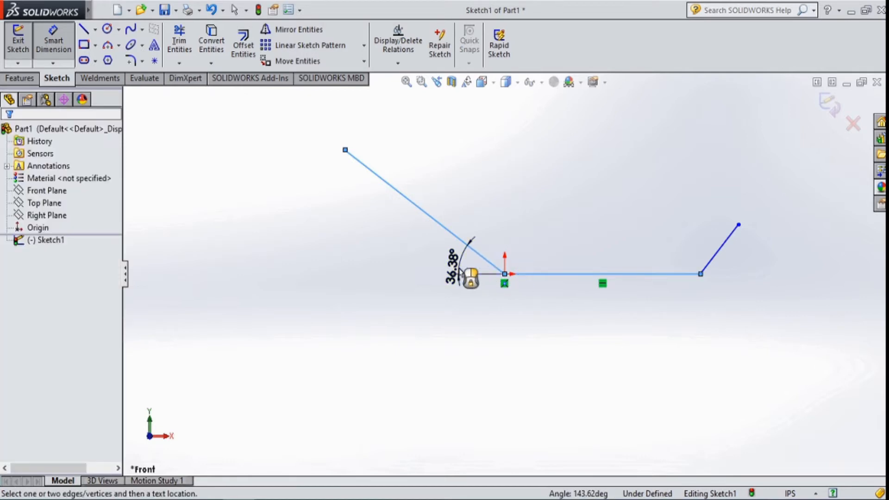
pyautogui.click(460, 271)
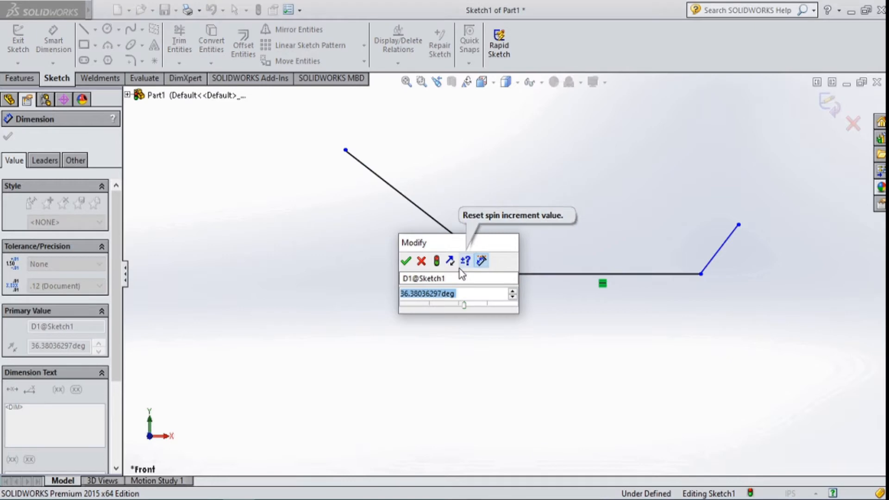
pyautogui.write('30')
pyautogui.press('Return')
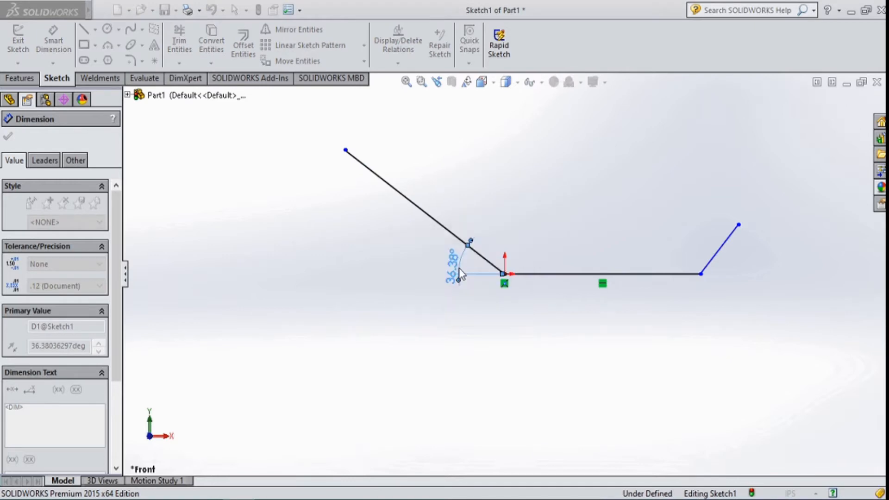
# - Dimension the angle between the short sloped line at the far end and the horizontal line's extension as 45°
pyautogui.click(710, 262)
pyautogui.click(695, 275)
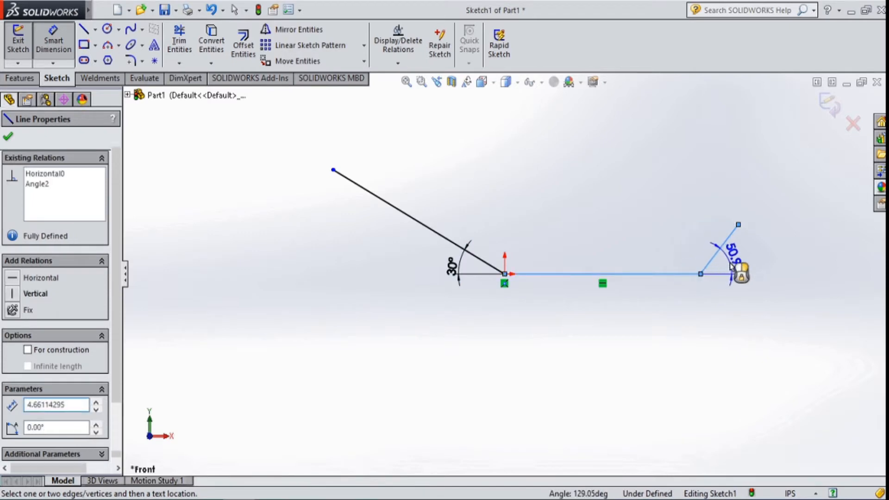
pyautogui.click(732, 267)
pyautogui.write('45')
pyautogui.press('Return')
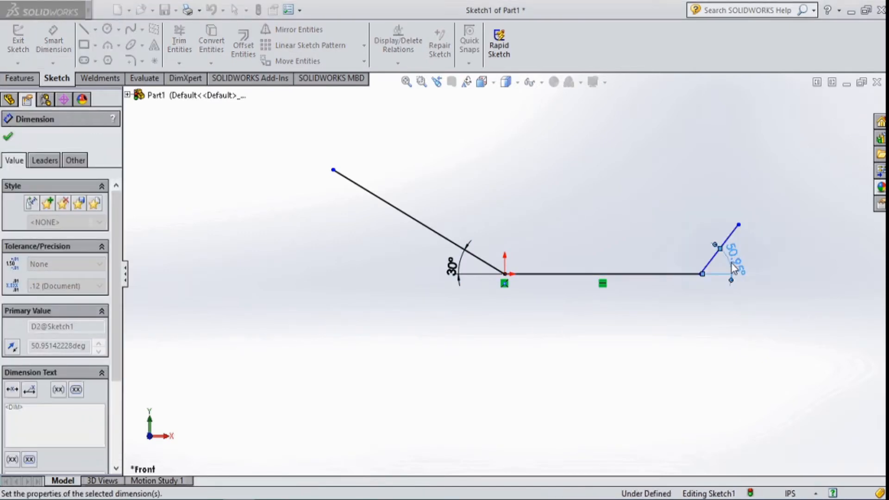
# - Dimension the length of the 30° sloped line as 2.5 in
pyautogui.click(432, 236)
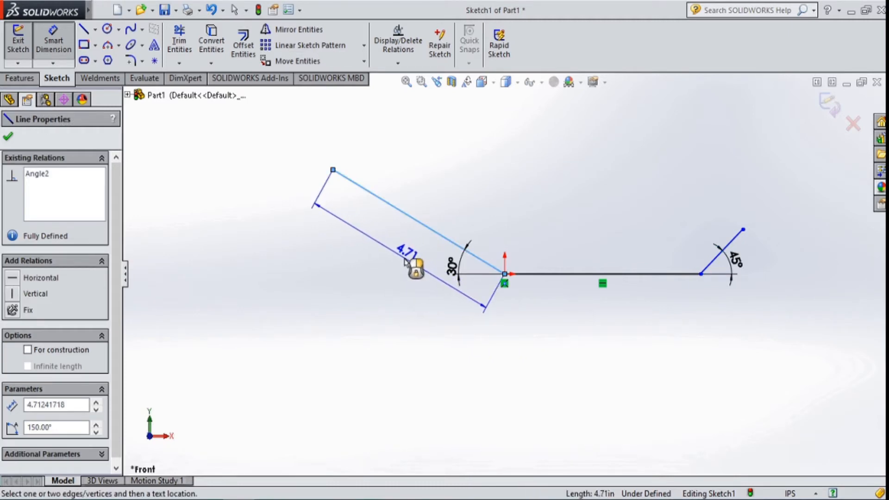
pyautogui.click(407, 262)
pyautogui.write('2.5')
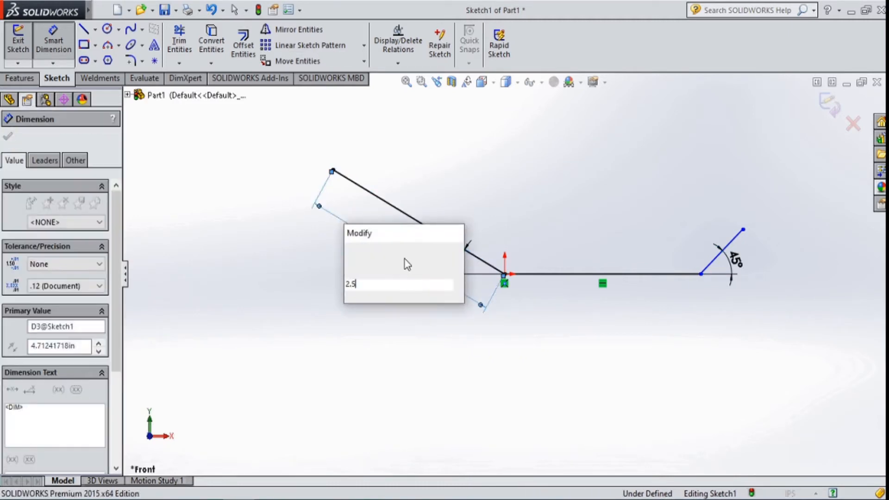
pyautogui.press('Return')
# - Dimension the length of the horizontal line as 3.75 in
pyautogui.click(540, 275)
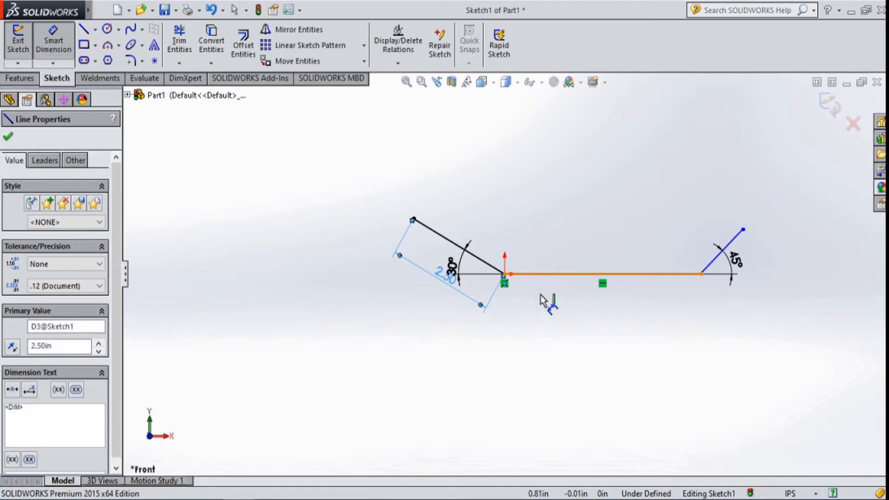
pyautogui.click(544, 311)
pyautogui.write('3')
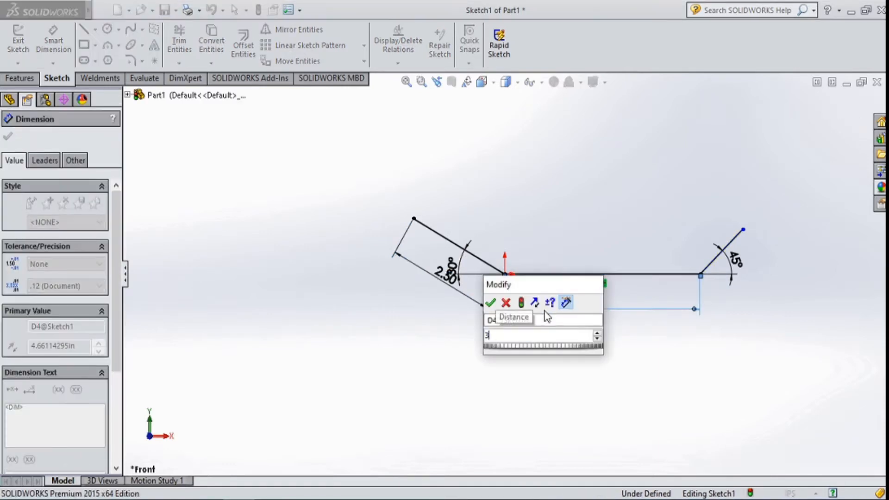
pyautogui.write('.75')
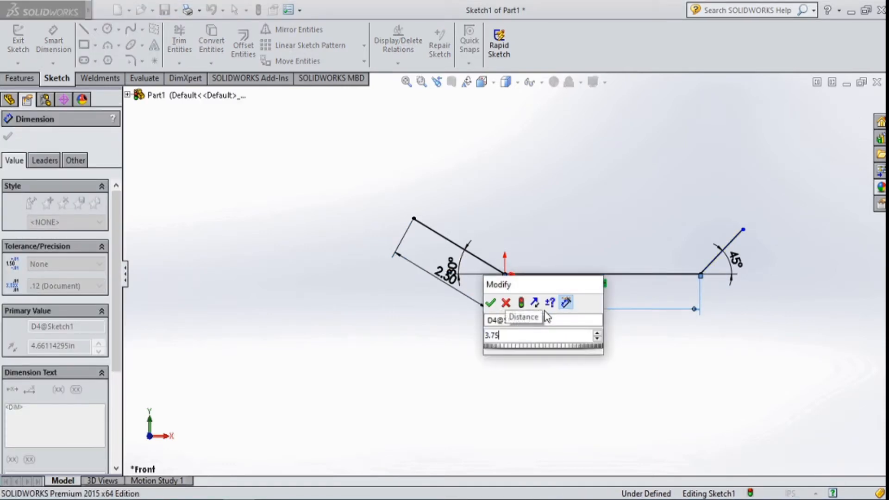
pyautogui.press('Return')
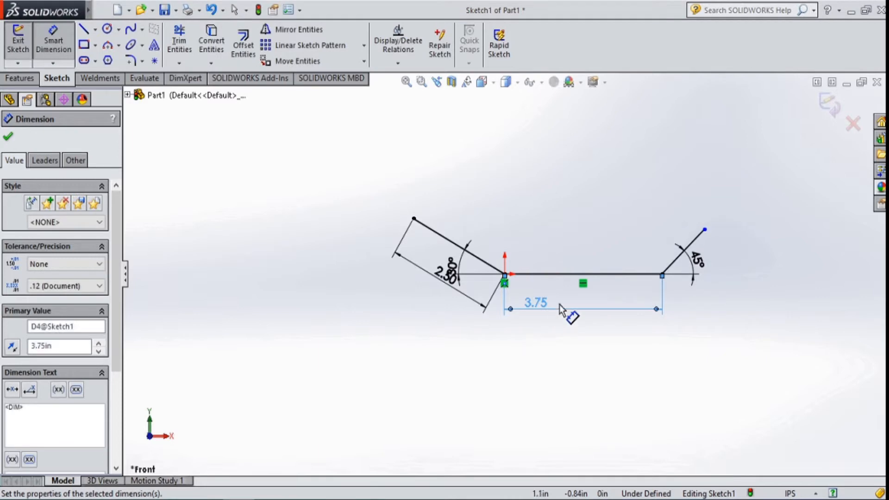
# - Dimension the length of the 45° sloped line as 0.5 in
pyautogui.click(683, 252)
pyautogui.click(710, 284)
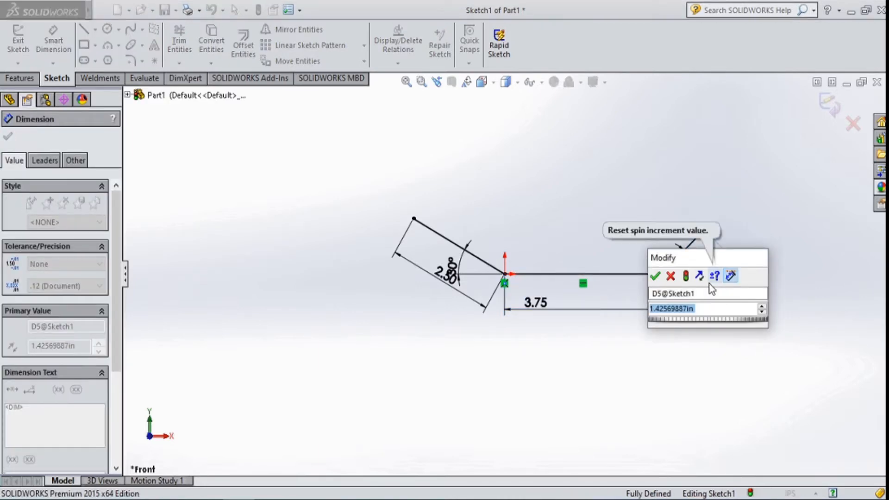
pyautogui.write('0.5')
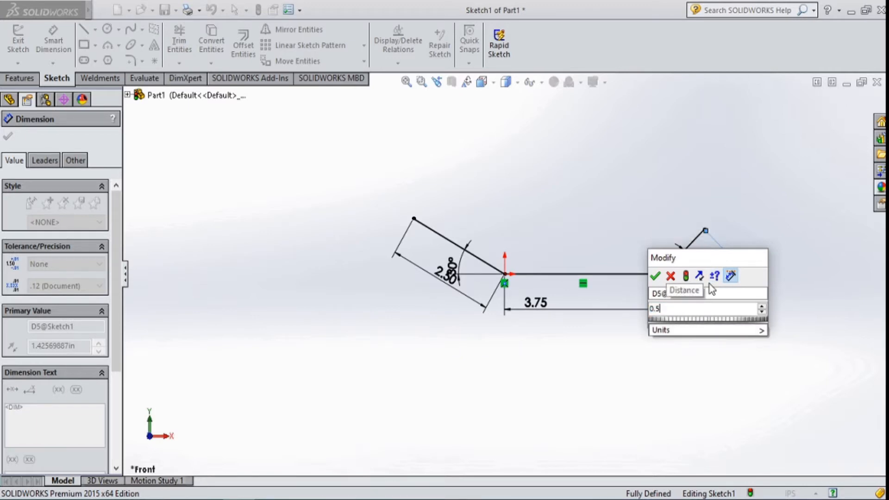
pyautogui.press('Return')
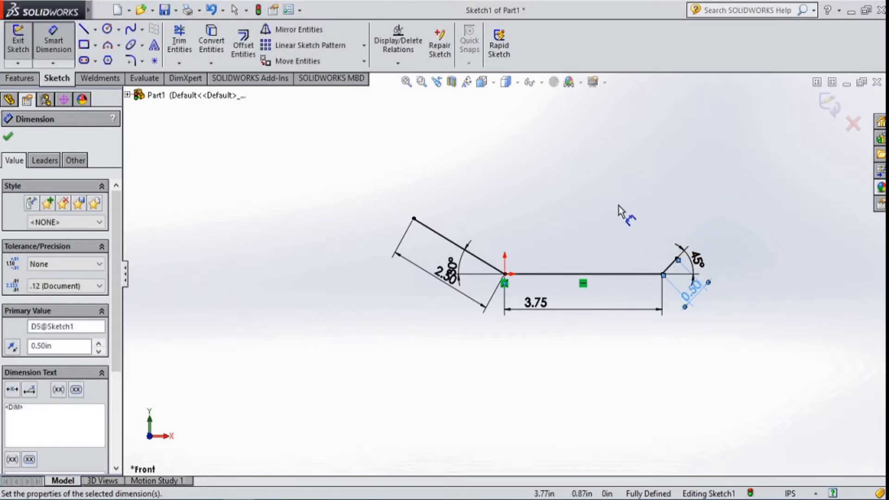
# - Offset the whole three-line chain upward by 0.38 in, with the offset dimension added
pyautogui.scroll(-5, 619, 207)
pyautogui.scroll(2, 599, 248)
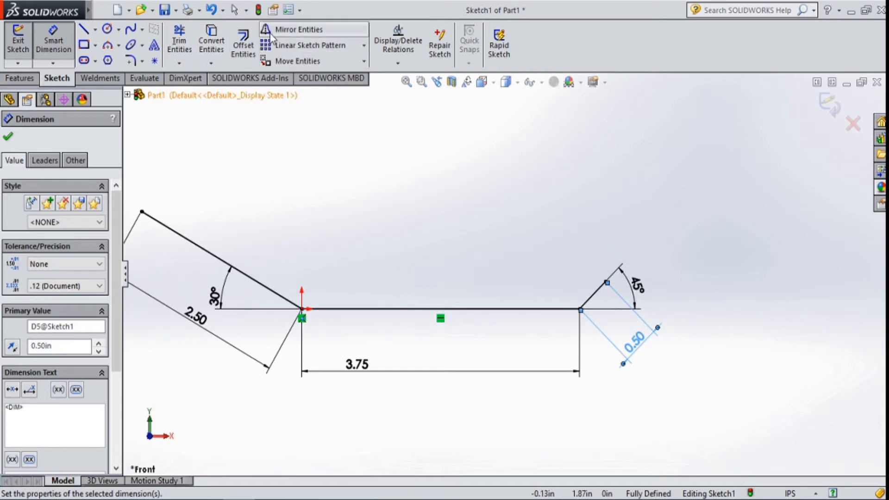
pyautogui.click(251, 39)
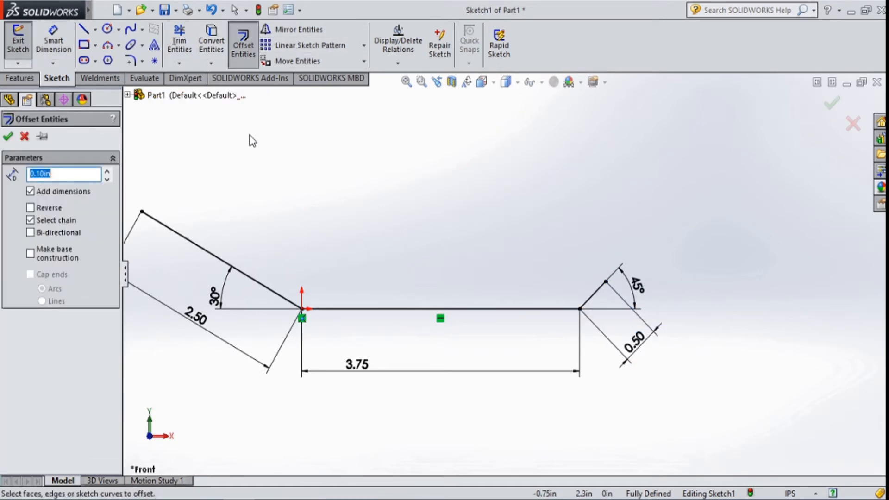
pyautogui.click(254, 285)
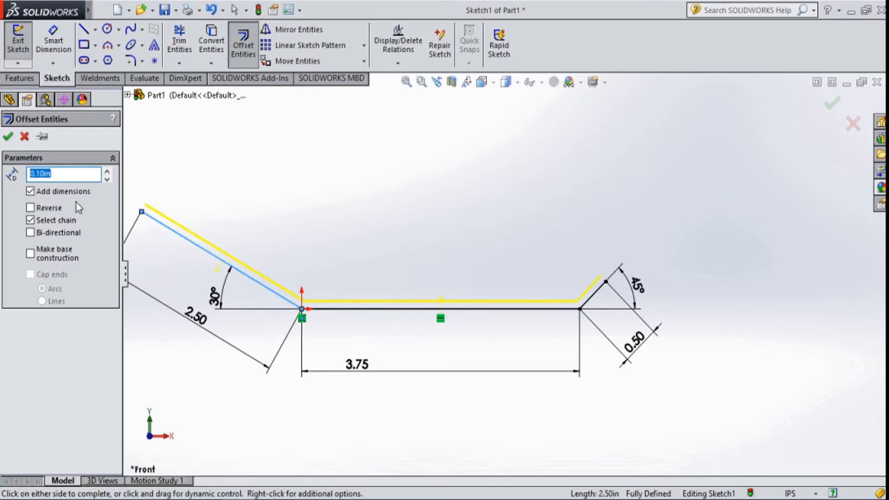
pyautogui.press('BackSpace')
pyautogui.write('0.38')
pyautogui.press('Return')
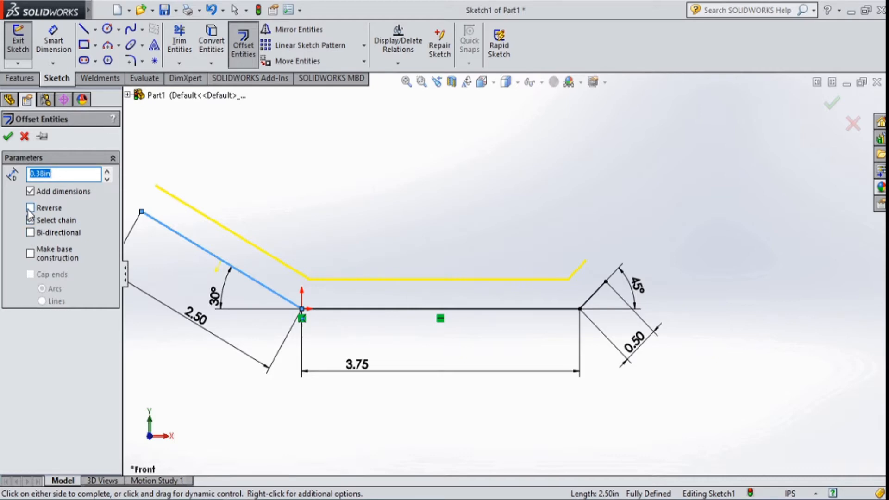
pyautogui.click(9, 136)
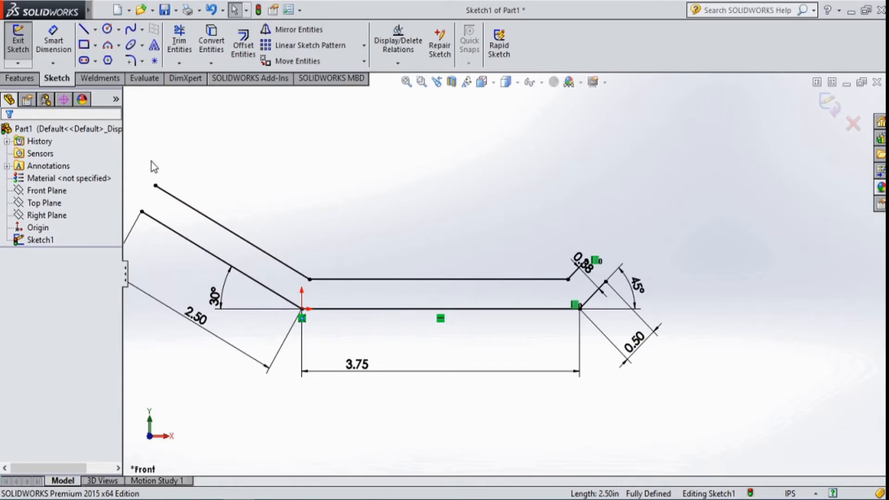
# - Close both open ends of the profile with straight lines joining the original and offset endpoints
pyautogui.click(84, 29)
pyautogui.click(156, 186)
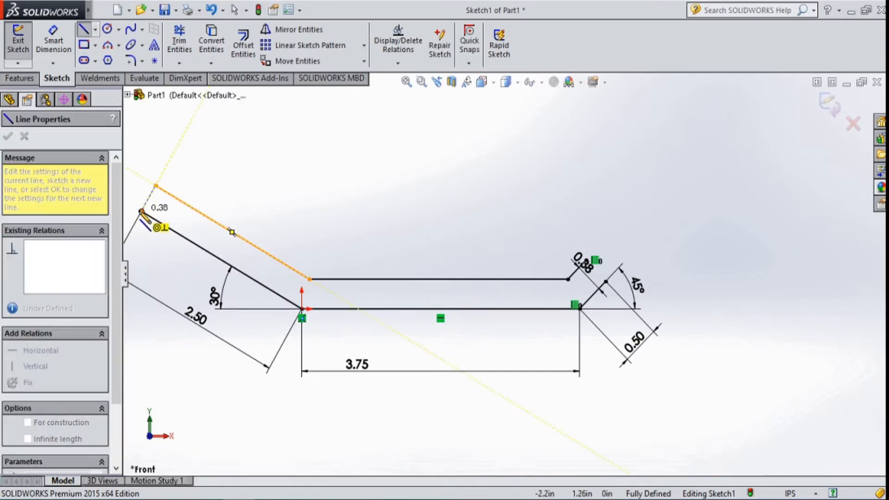
pyautogui.doubleClick(142, 212)
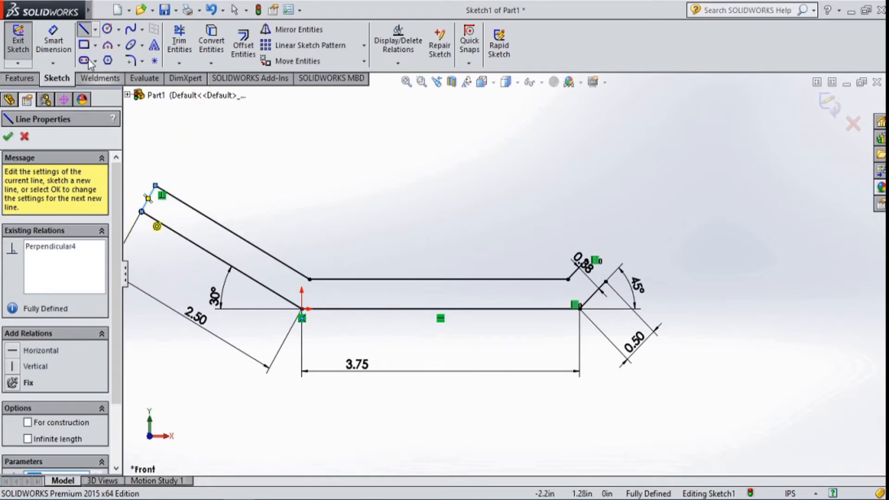
pyautogui.click(586, 262)
pyautogui.doubleClick(606, 282)
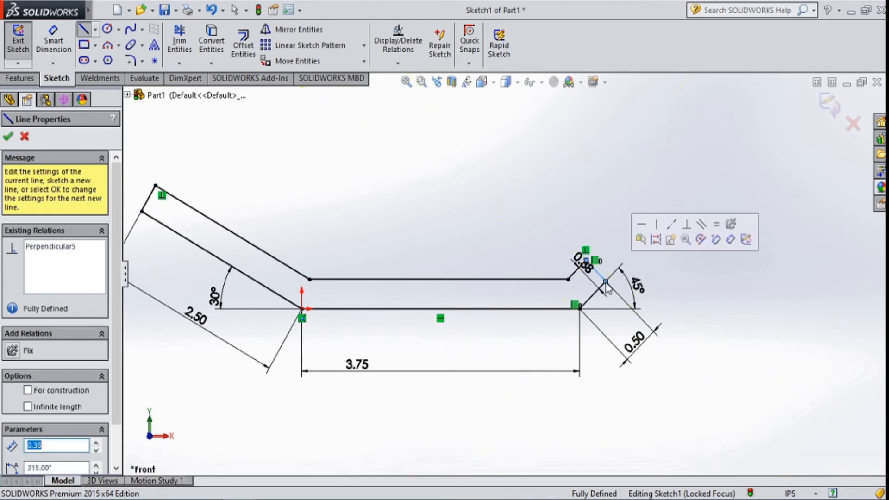
# - Extrude the closed profile as a boss with a Mid Plane end condition and a depth of 2 in
pyautogui.click(26, 79)
pyautogui.click(23, 44)
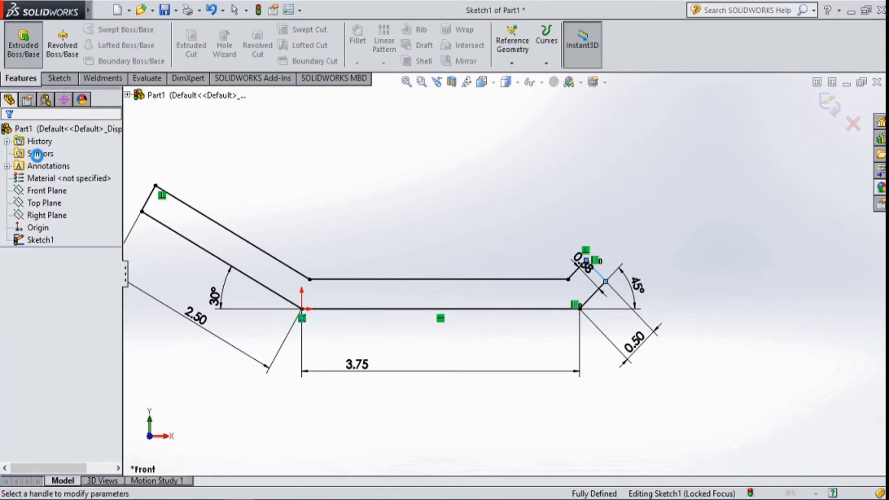
pyautogui.click(45, 216)
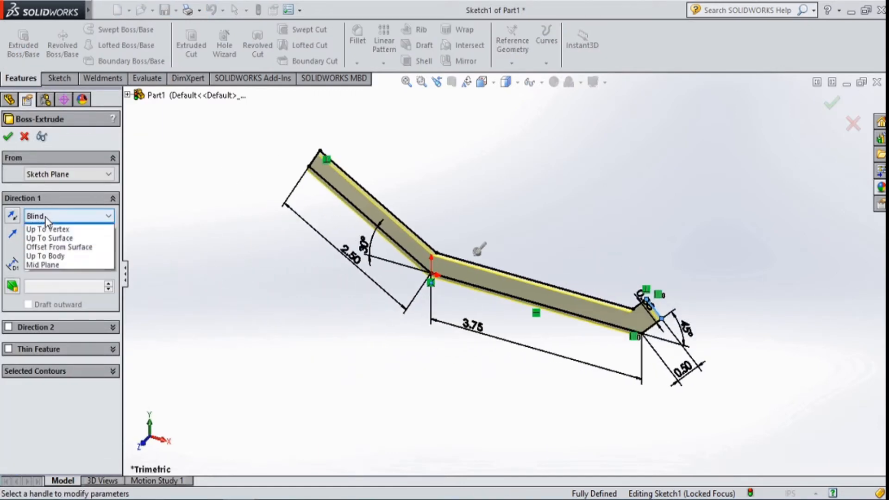
pyautogui.click(51, 273)
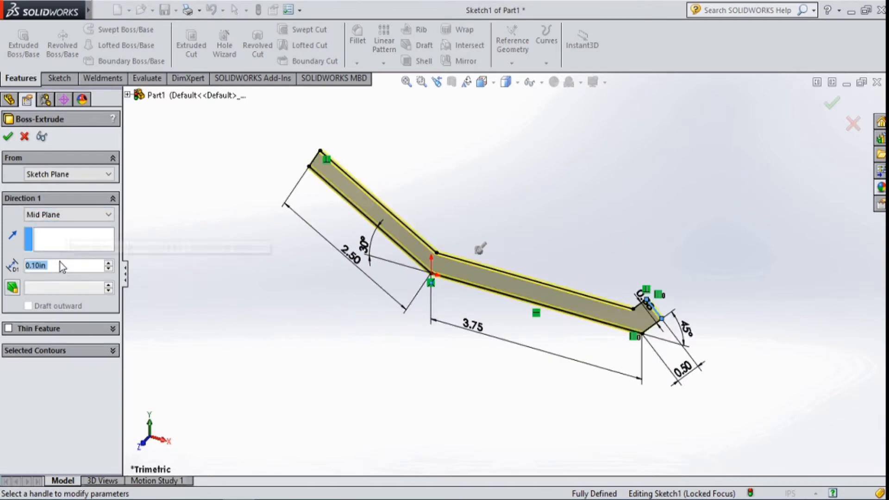
pyautogui.write('2')
pyautogui.press('Return')
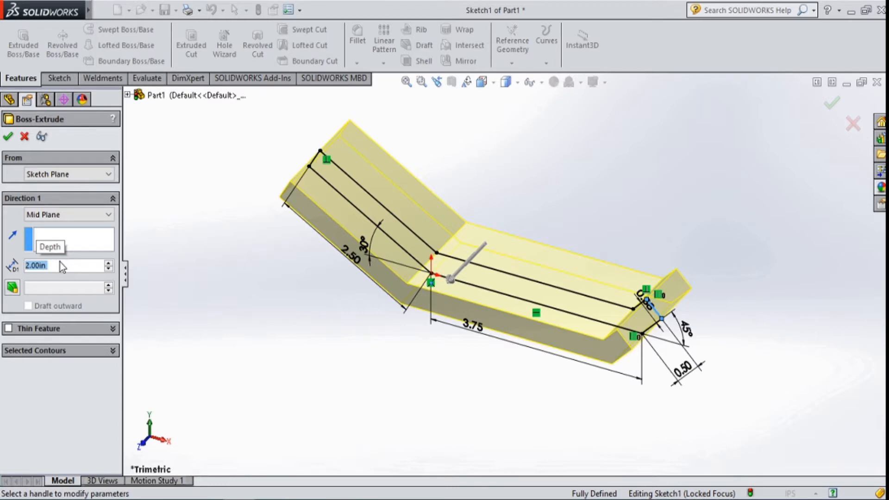
pyautogui.click(9, 137)
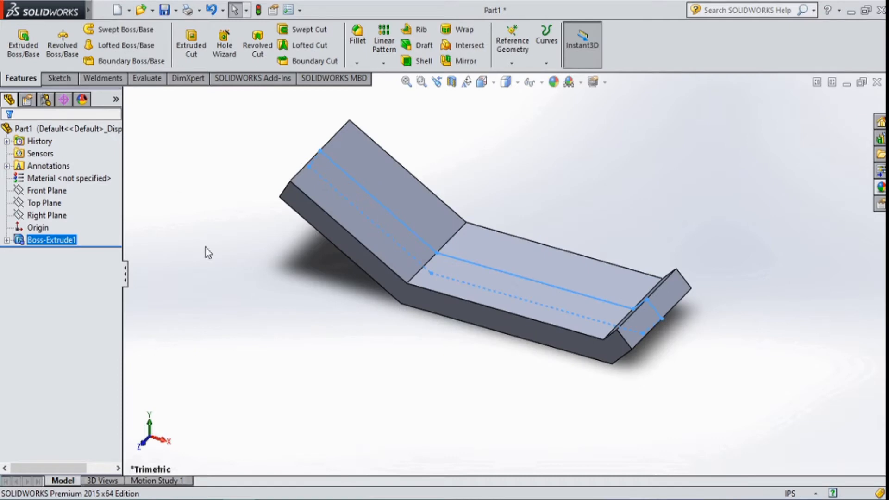
pyautogui.click(674, 419)
pyautogui.moveTo(693, 366); pyautogui.dragTo(669, 333, button='middle')
pyautogui.click(644, 313)
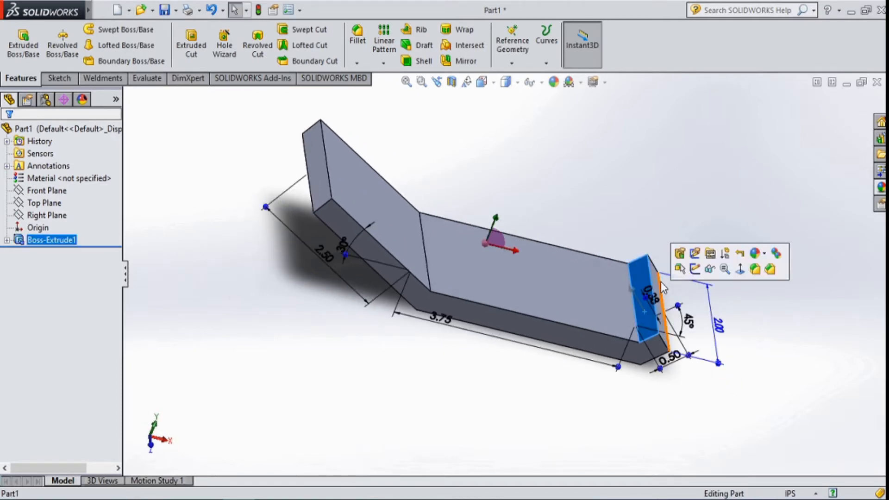
pyautogui.click(768, 378)
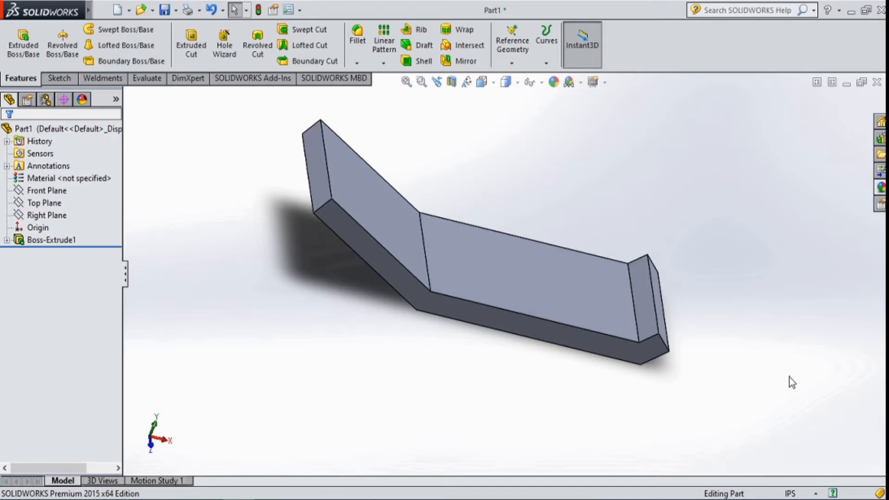
# - On the short flange's outer end face, sketch a vertical centerline about 2.23 in long upward from the lower edge's midpoint
pyautogui.moveTo(790, 377); pyautogui.dragTo(676, 271, button='middle')
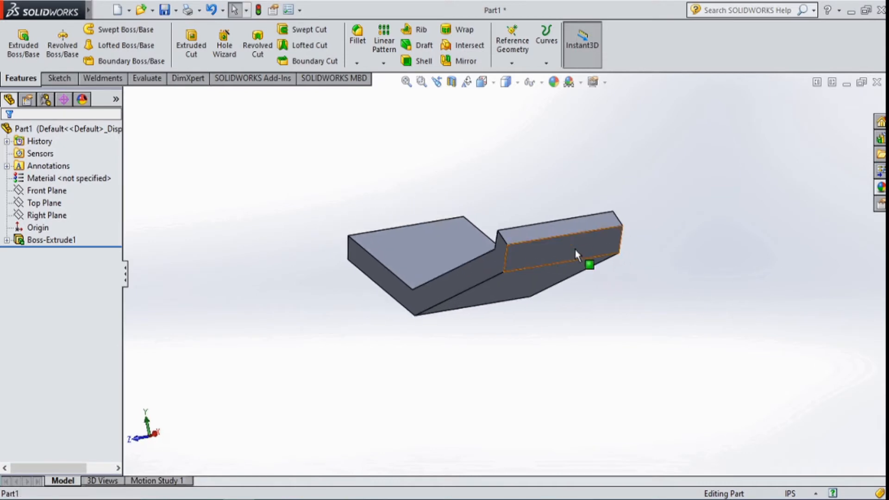
pyautogui.click(577, 255)
pyautogui.click(668, 209)
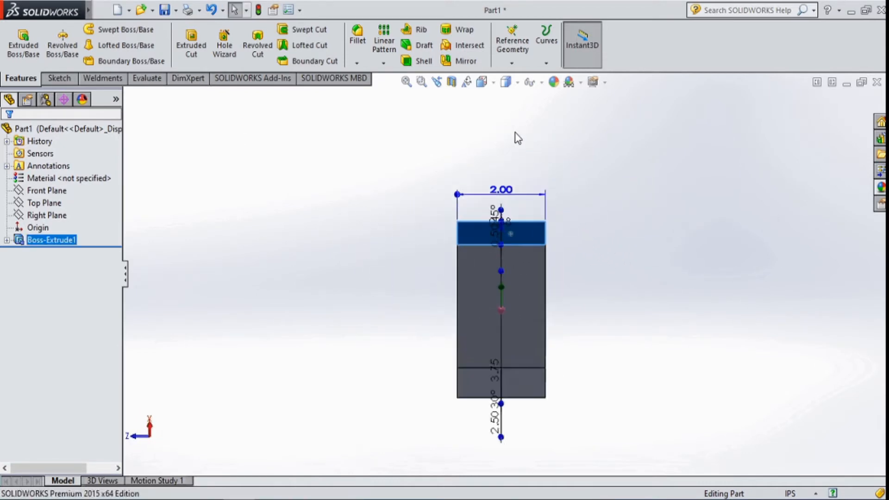
pyautogui.click(72, 78)
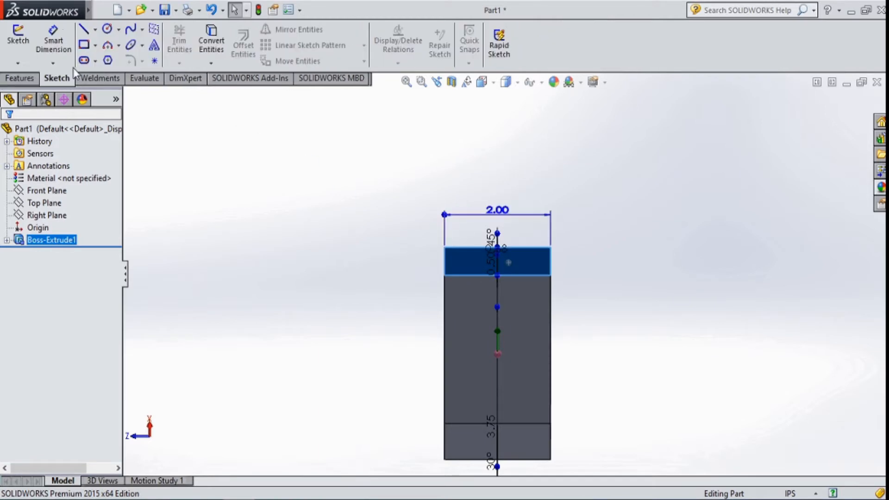
pyautogui.click(95, 29)
pyautogui.click(111, 56)
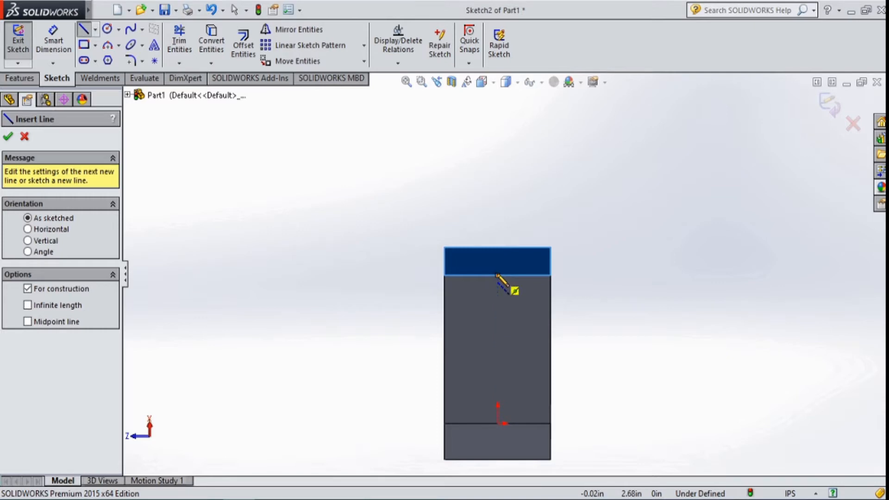
pyautogui.click(497, 275)
pyautogui.click(497, 150)
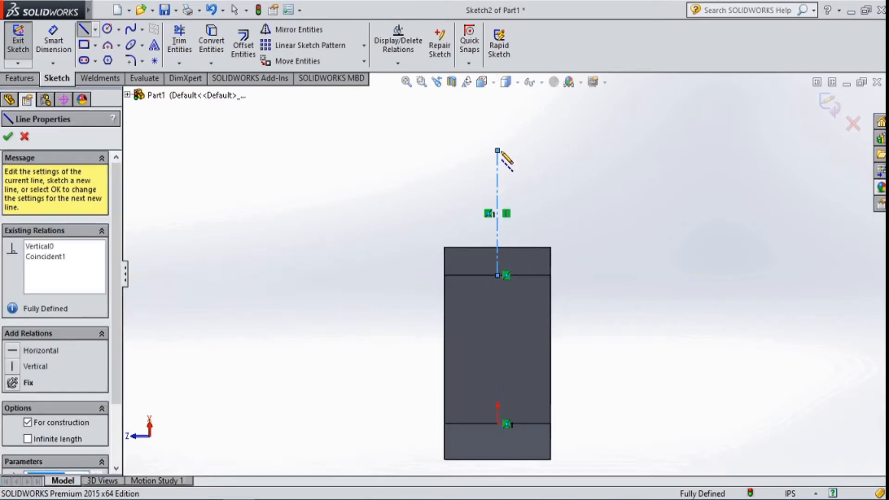
pyautogui.press('Escape')
# - Dimension the vertical centerline's length as 1.50 in
pyautogui.click(54, 40)
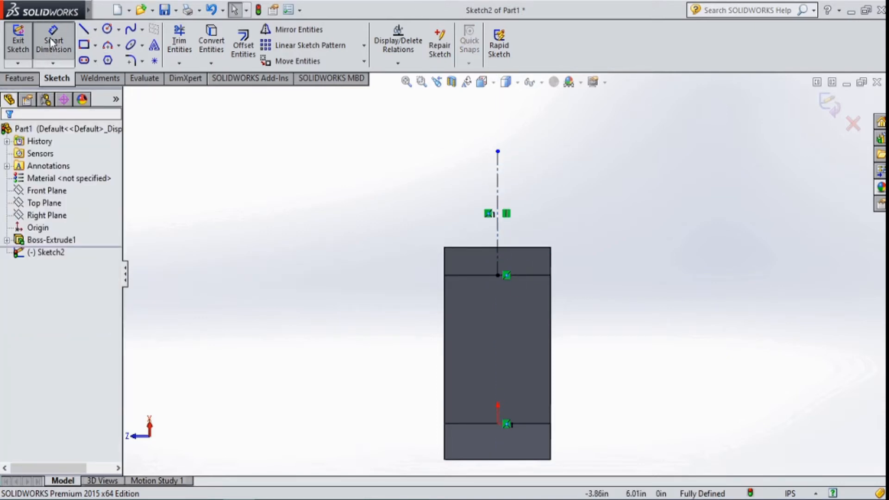
pyautogui.click(499, 187)
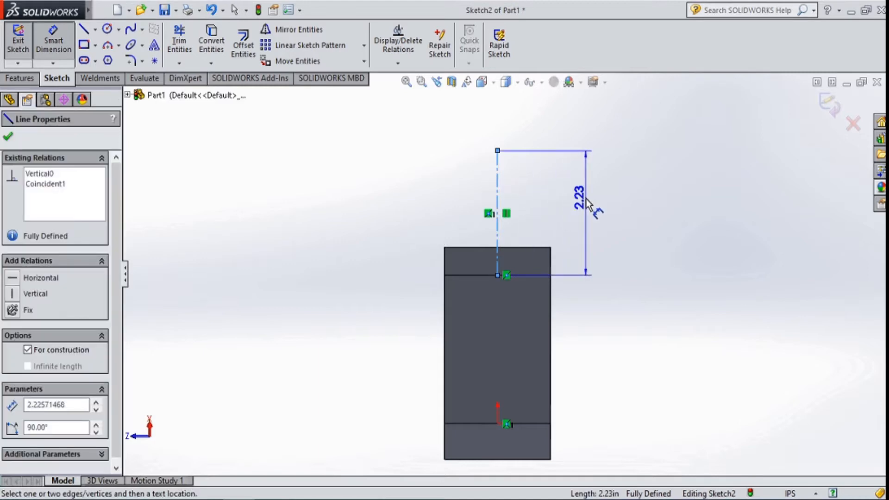
pyautogui.click(588, 204)
pyautogui.write('1.50')
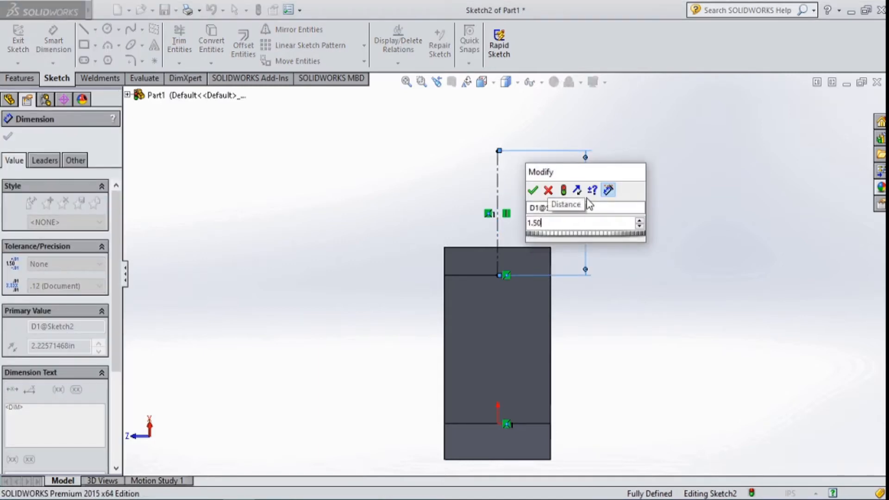
pyautogui.press('Return')
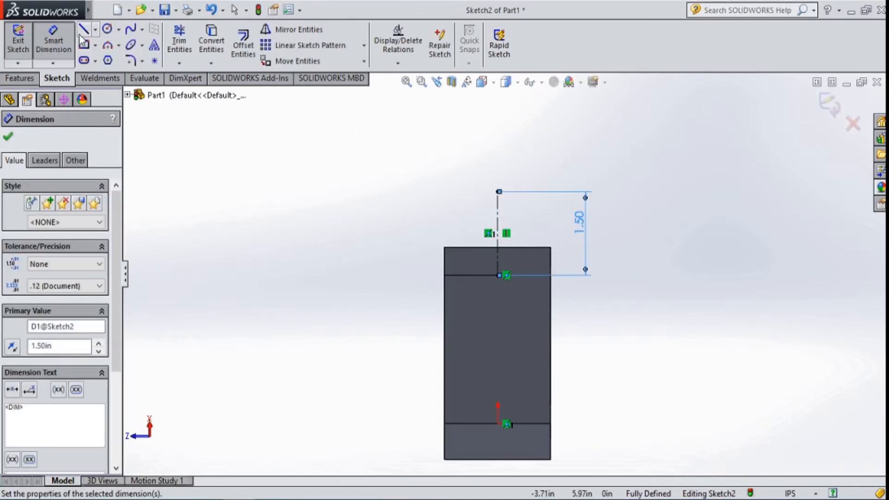
# - Draw a circle about 0.95 in in diameter centered on the centerline's upper endpoint
pyautogui.click(107, 29)
pyautogui.click(498, 192)
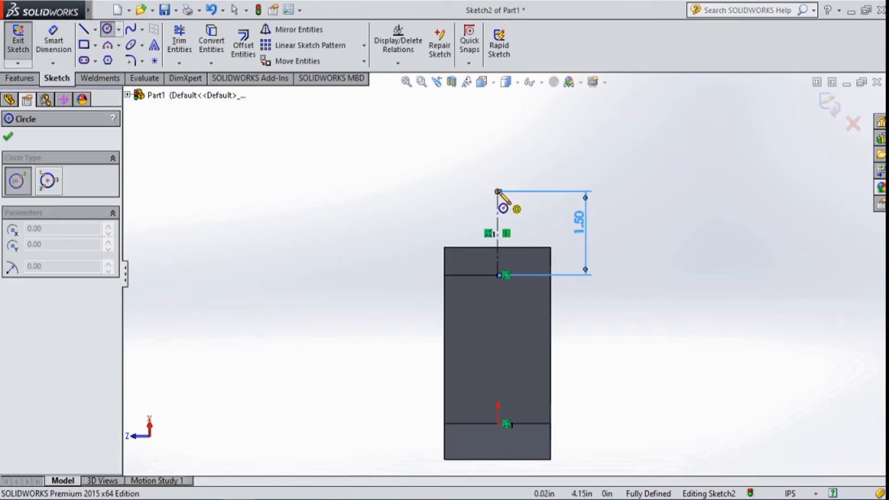
pyautogui.click(508, 216)
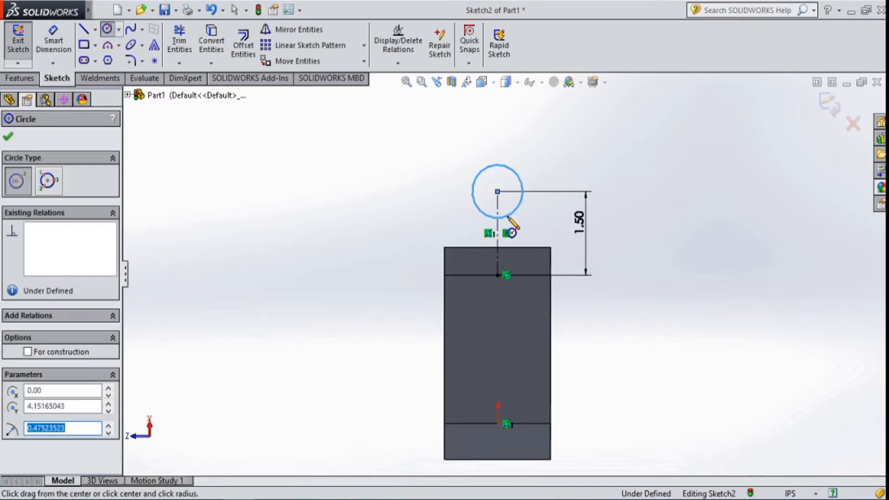
pyautogui.press('Escape')
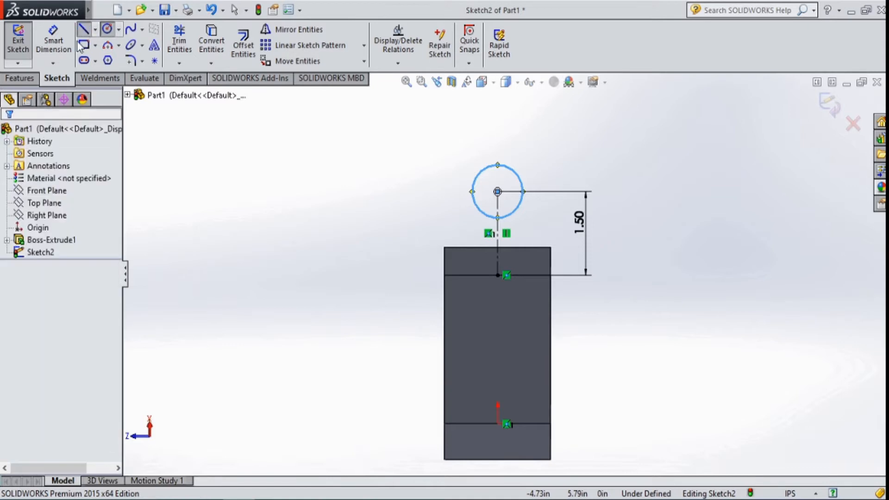
# - Dimension the circle's diameter as 1.25 in
pyautogui.click(83, 31)
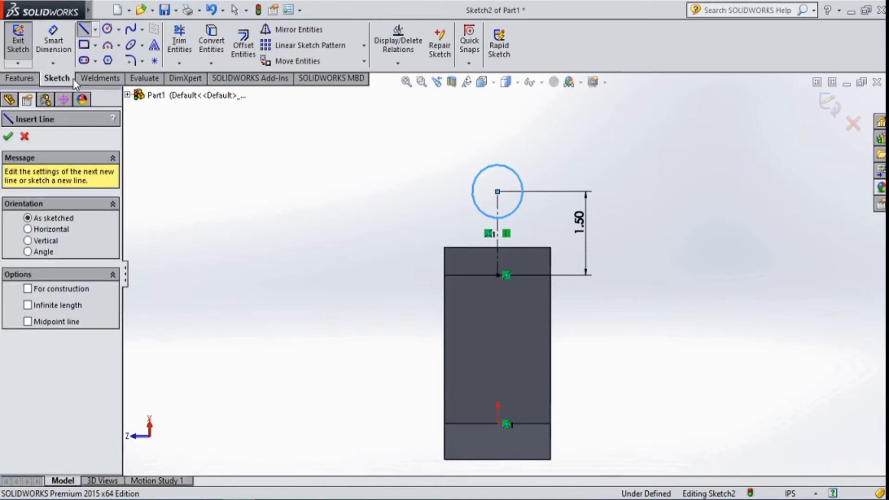
pyautogui.click(83, 31)
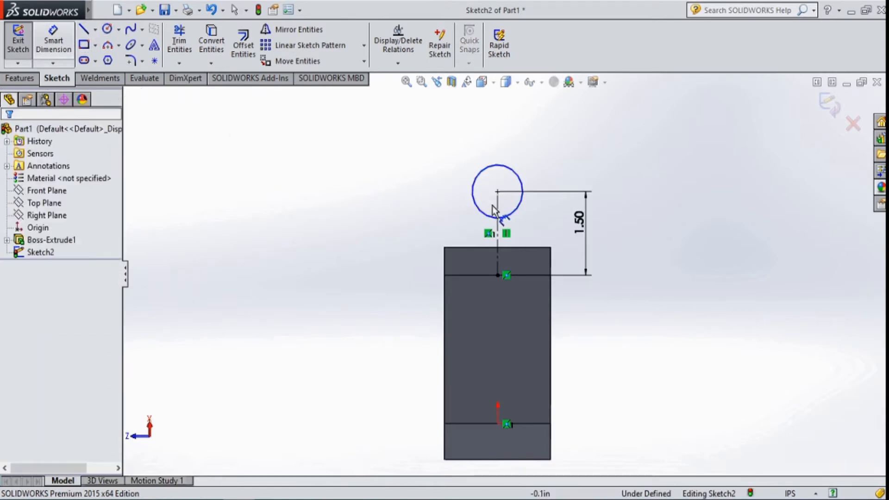
pyautogui.click(473, 195)
pyautogui.click(349, 178)
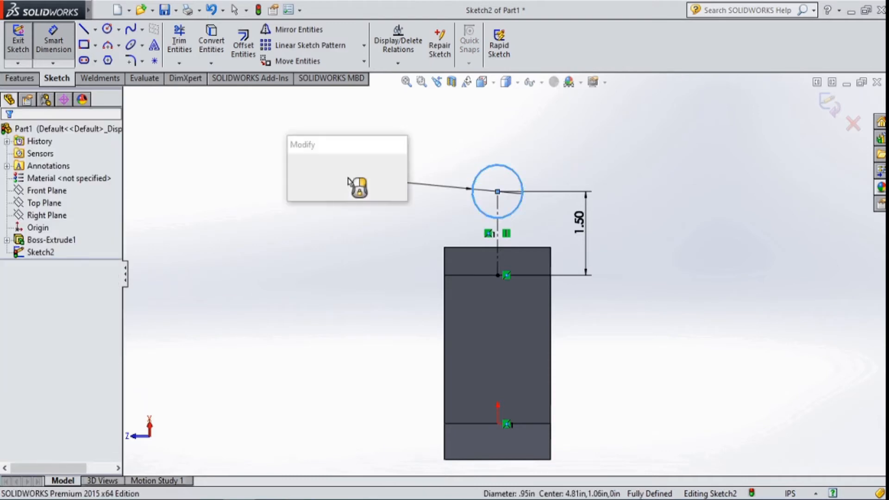
pyautogui.write('1.25')
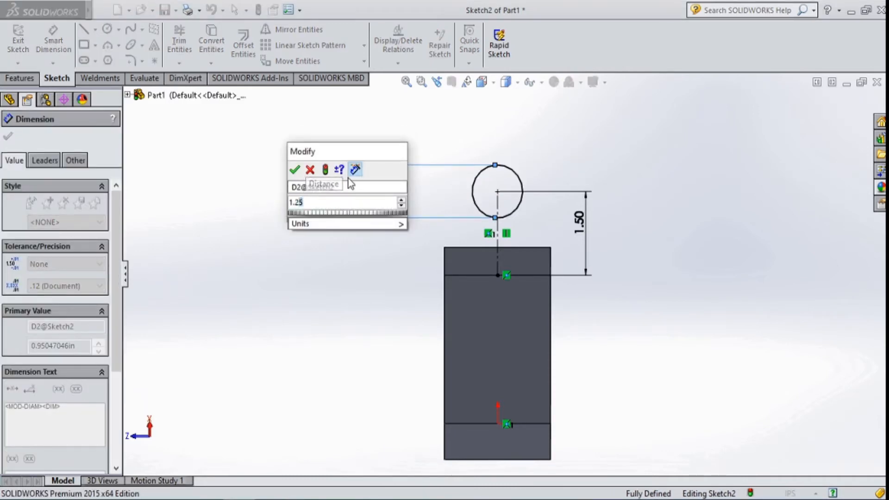
pyautogui.press('Return')
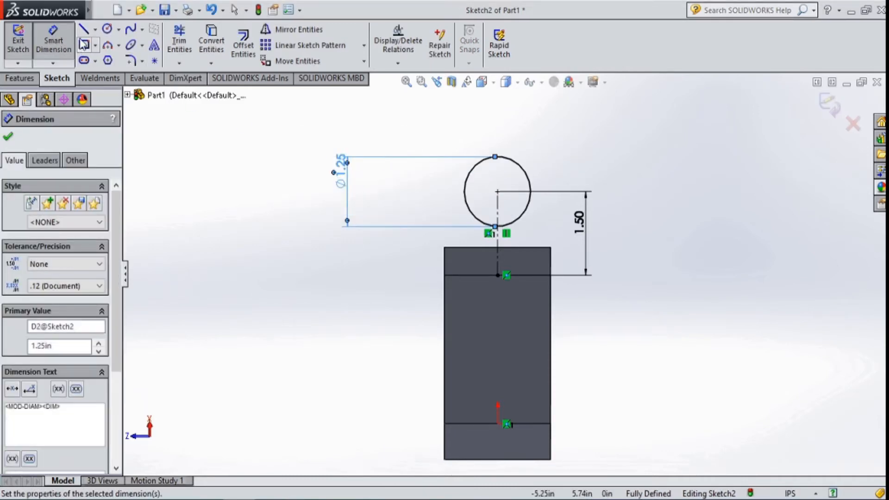
# - Draw a slanted line about 1.81 in long from the face's upper-left corner up past the circle's left side
pyautogui.click(84, 28)
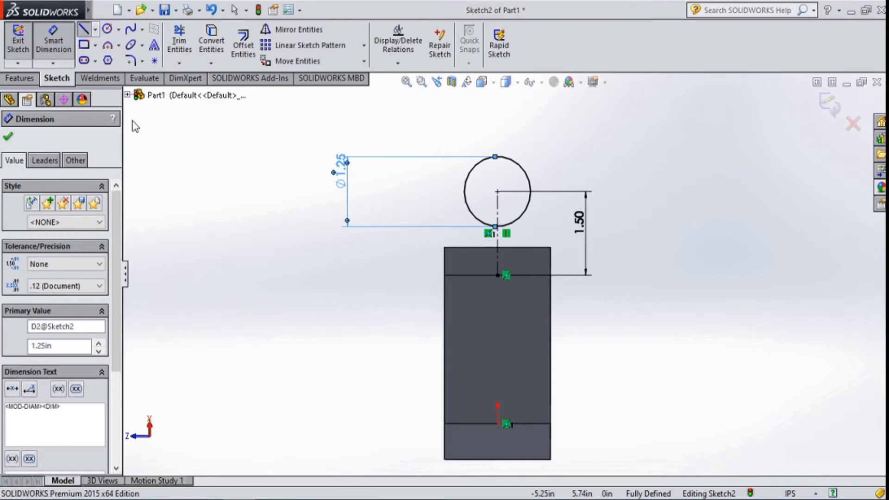
pyautogui.click(445, 247)
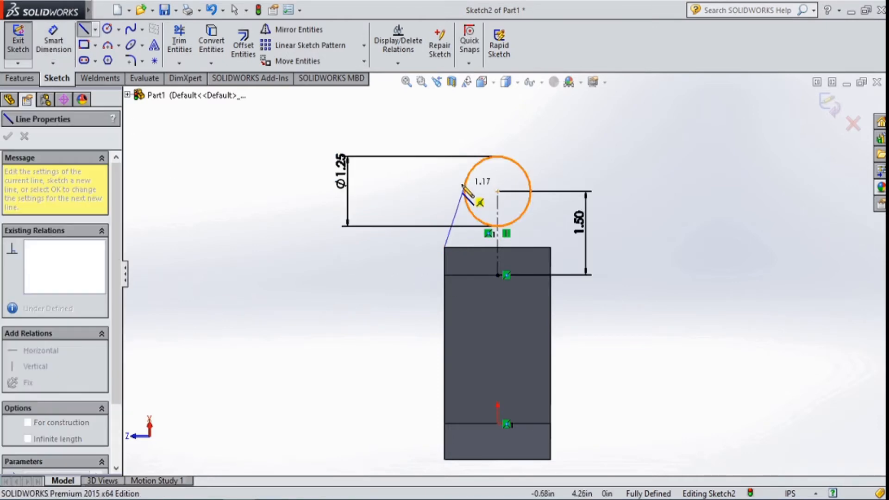
pyautogui.click(465, 149)
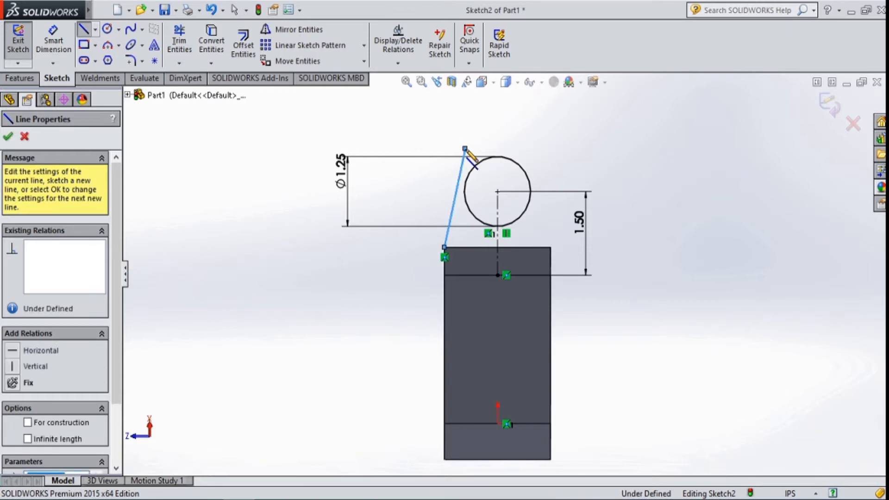
pyautogui.press('Escape')
# - Add a tangent relation between the slanted line and the circle
pyautogui.click(463, 159)
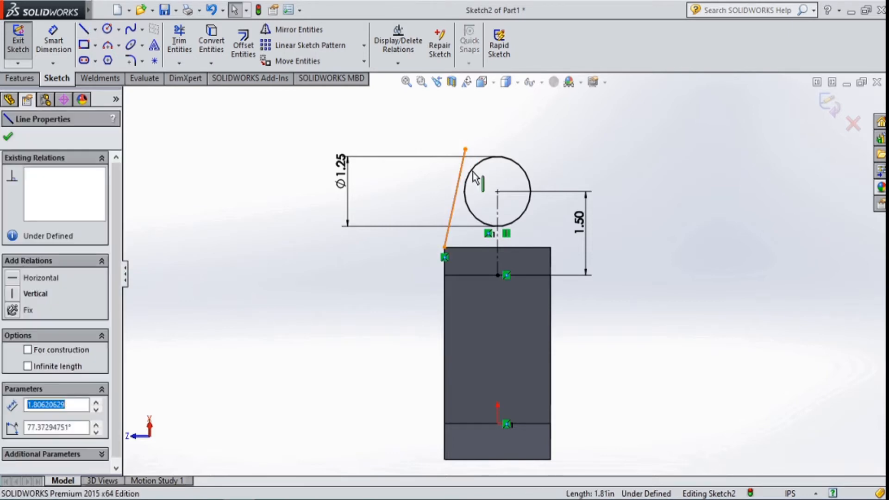
pyautogui.keyDown('ctrl'); pyautogui.click(470, 214); pyautogui.keyUp('ctrl')
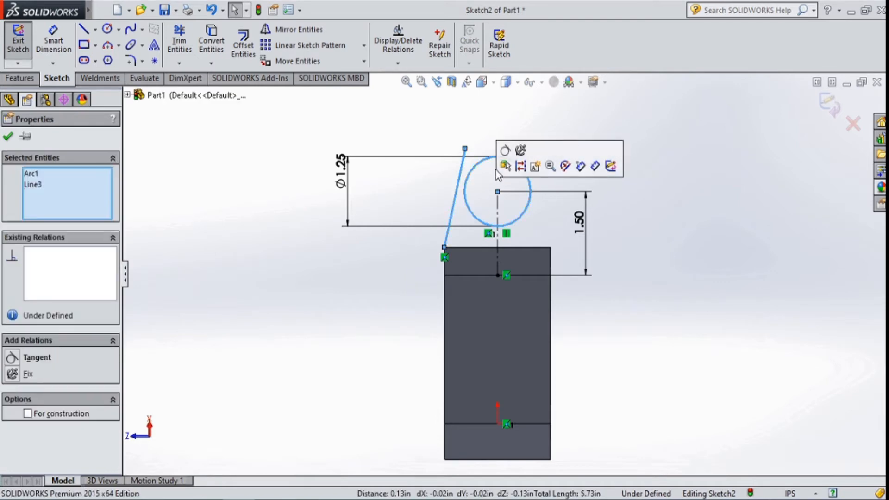
pyautogui.click(505, 151)
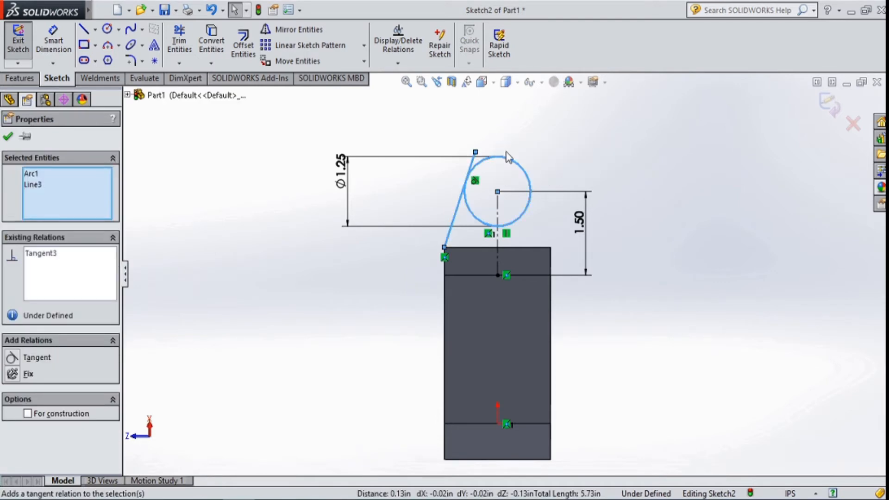
pyautogui.press('Escape')
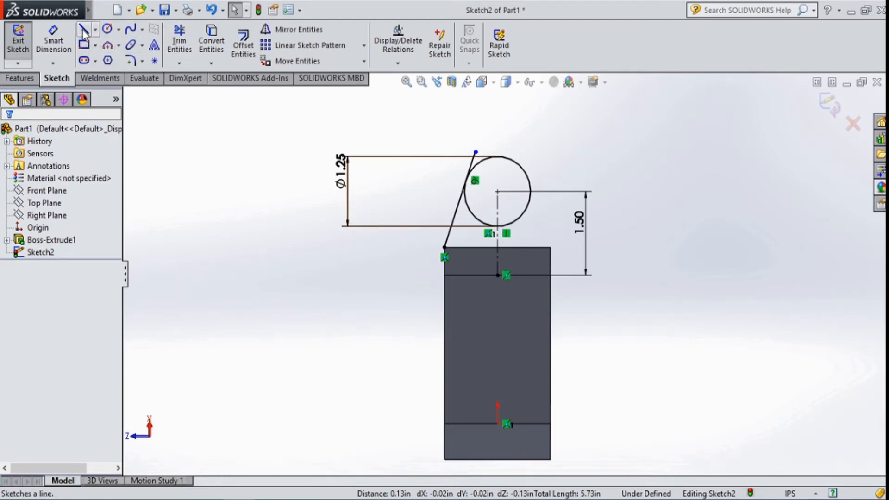
# - Mirror the slanted tangent line about the vertical centerline, keeping the original
pyautogui.click(292, 30)
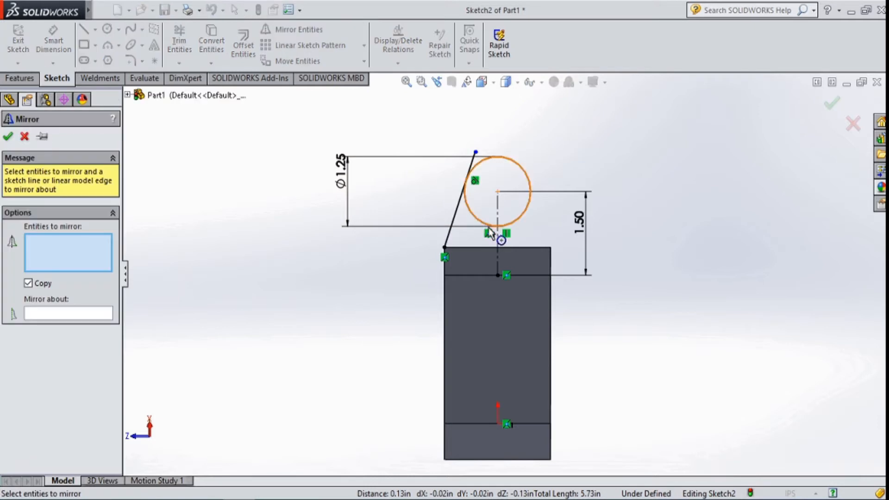
pyautogui.click(457, 211)
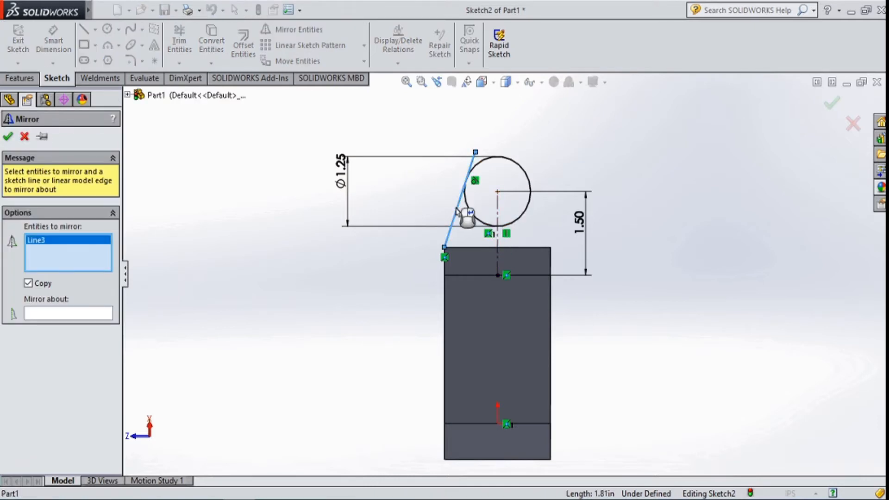
pyautogui.click(67, 315)
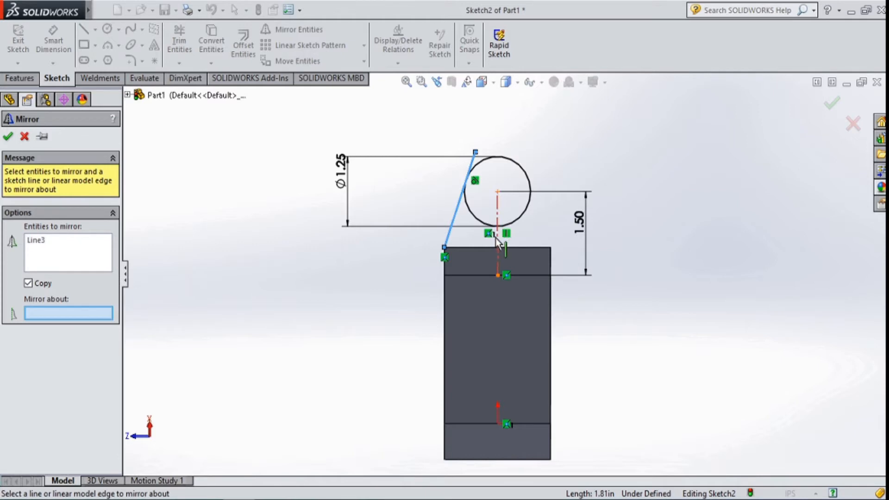
pyautogui.click(496, 238)
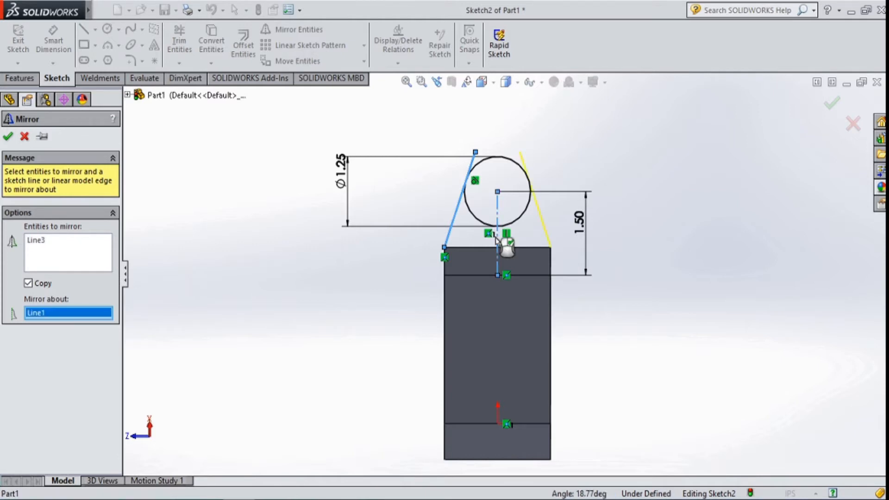
pyautogui.click(7, 137)
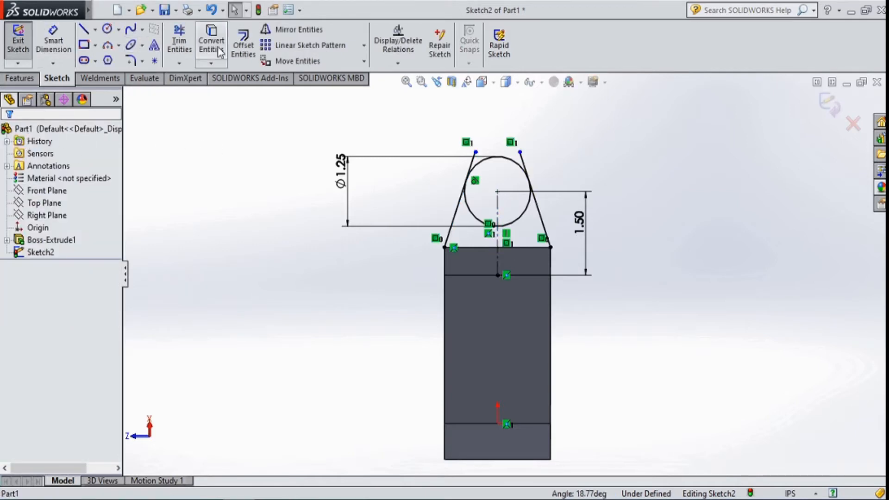
# - Trim both slanted lines back to their tangent points on the circle and join their lower endpoints with a horizontal line
pyautogui.click(179, 43)
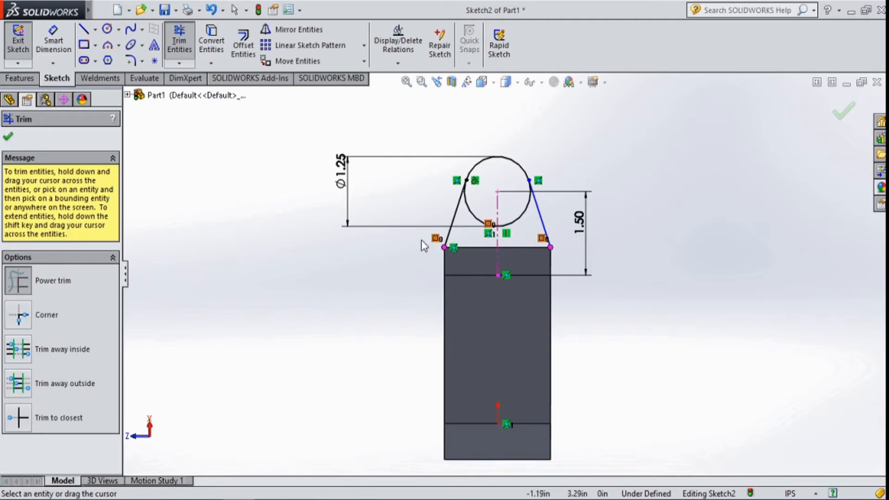
pyautogui.click(84, 29)
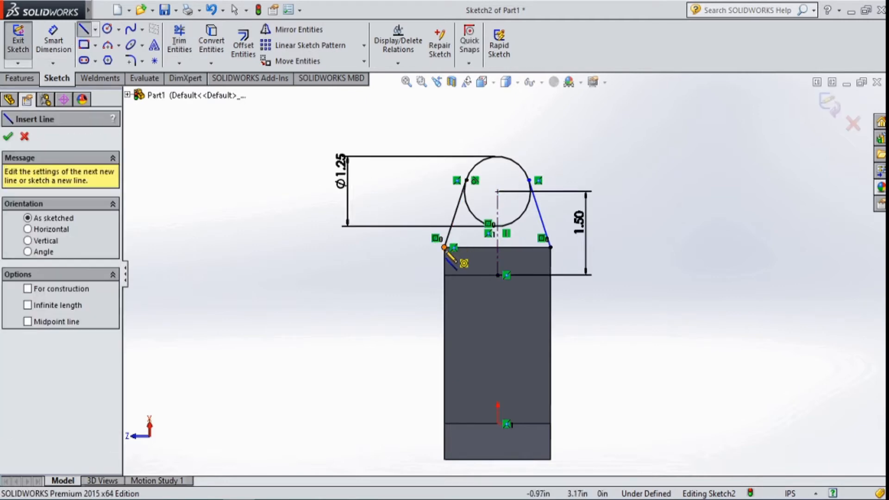
pyautogui.click(445, 248)
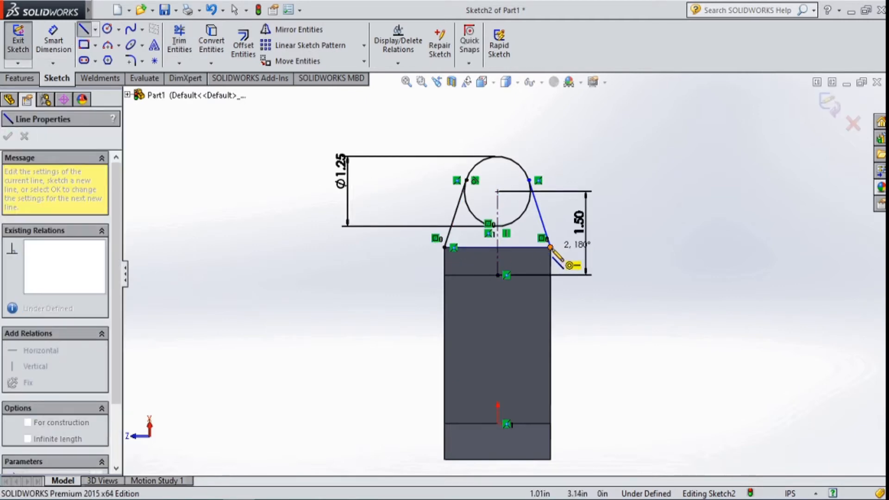
pyautogui.doubleClick(551, 248)
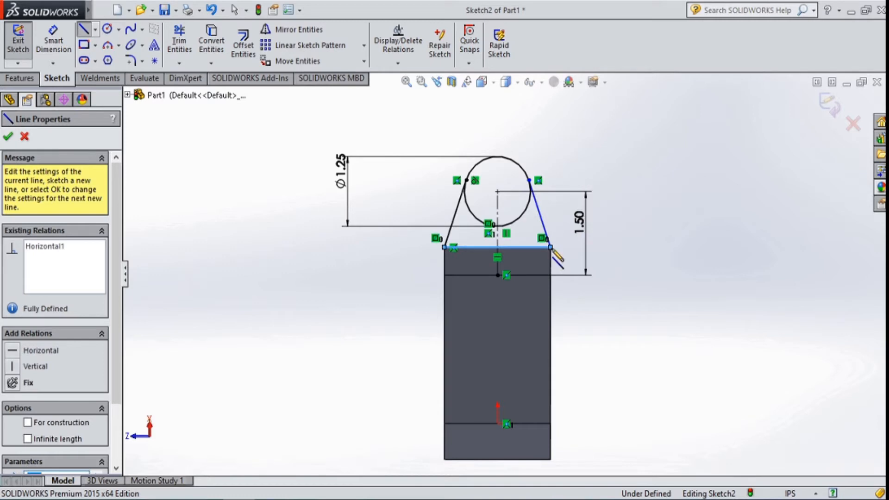
# - Trim away the circle's lower arc between the two tangent points, leaving a rounded, tapered lug outline
pyautogui.press('Escape')
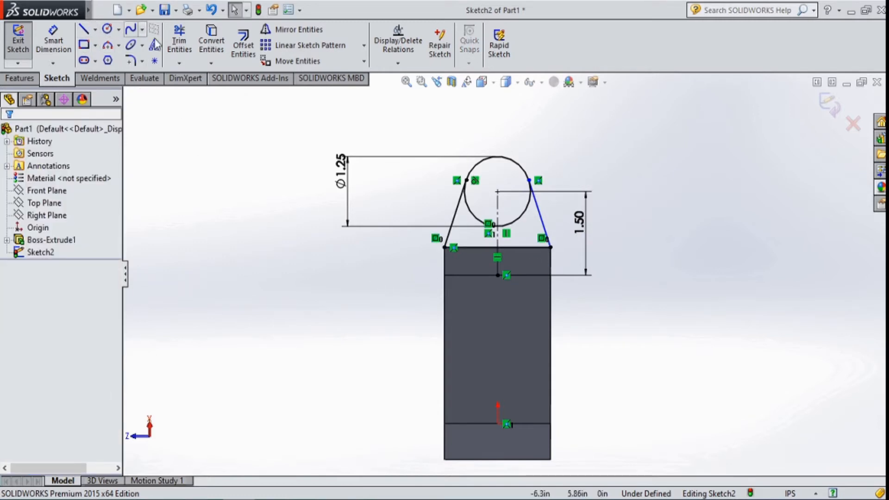
pyautogui.click(179, 44)
pyautogui.moveTo(482, 206); pyautogui.dragTo(467, 224)
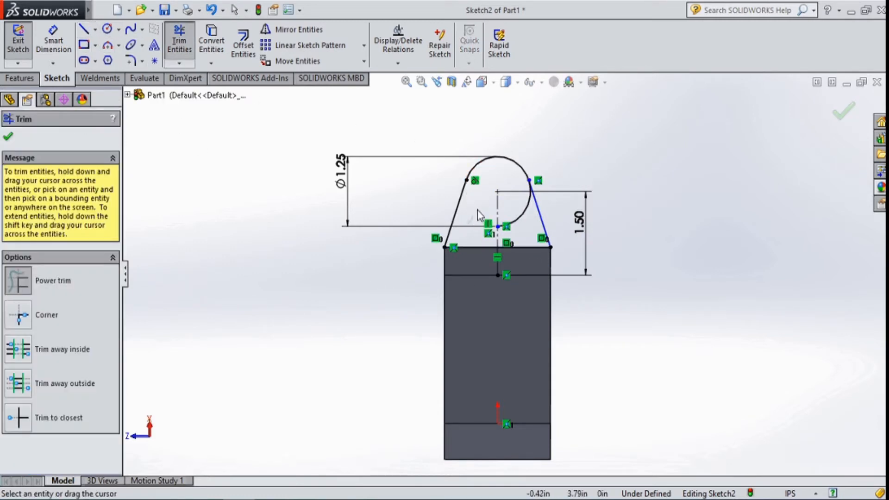
pyautogui.moveTo(529, 236); pyautogui.dragTo(514, 222)
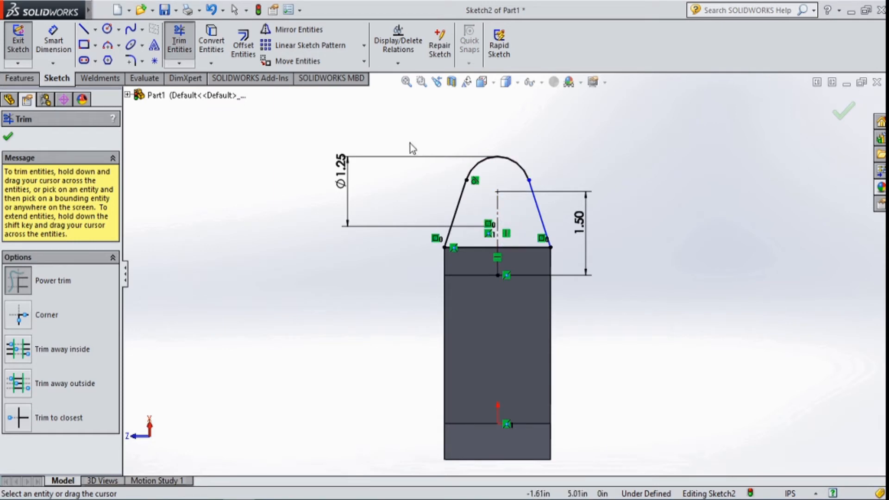
# - Sketch a circle of about 0.40 in radius inside the lug outline, centered on the rounded top's center point
pyautogui.click(25, 80)
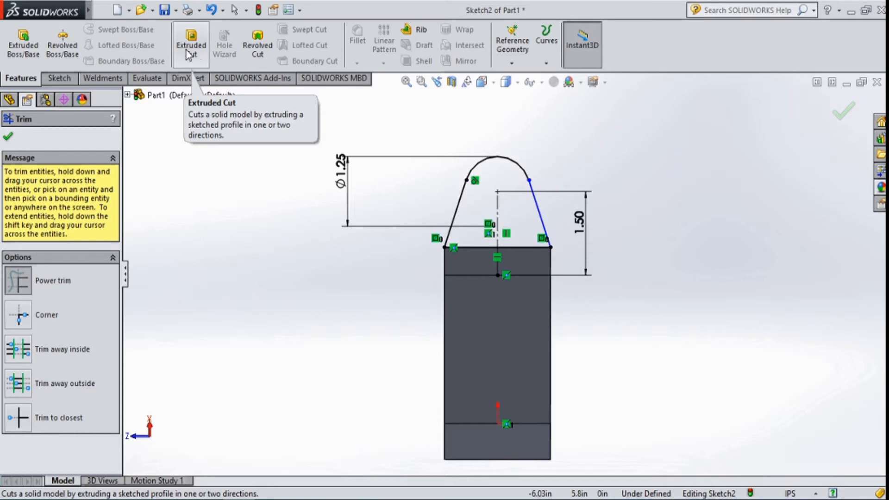
pyautogui.click(60, 78)
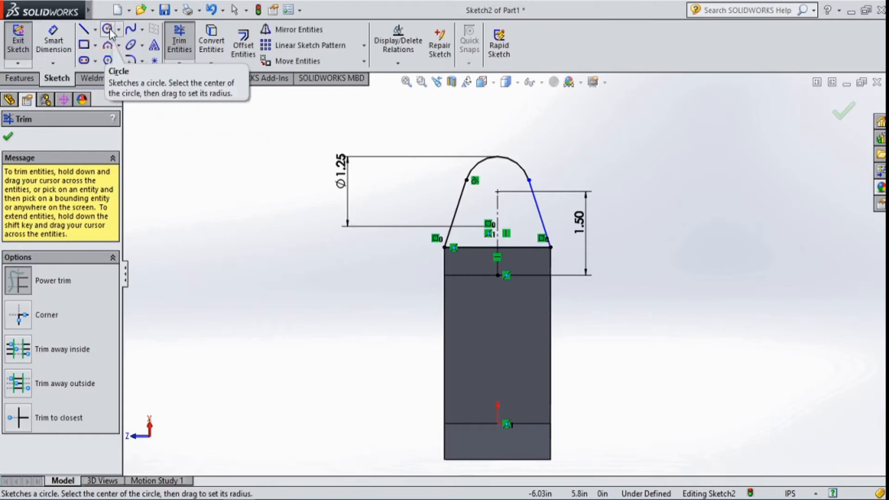
pyautogui.click(108, 31)
pyautogui.click(497, 191)
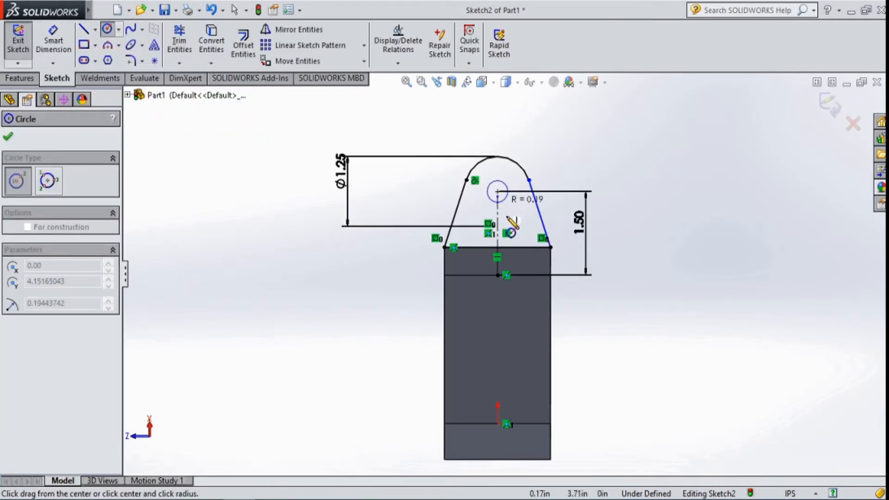
pyautogui.click(508, 213)
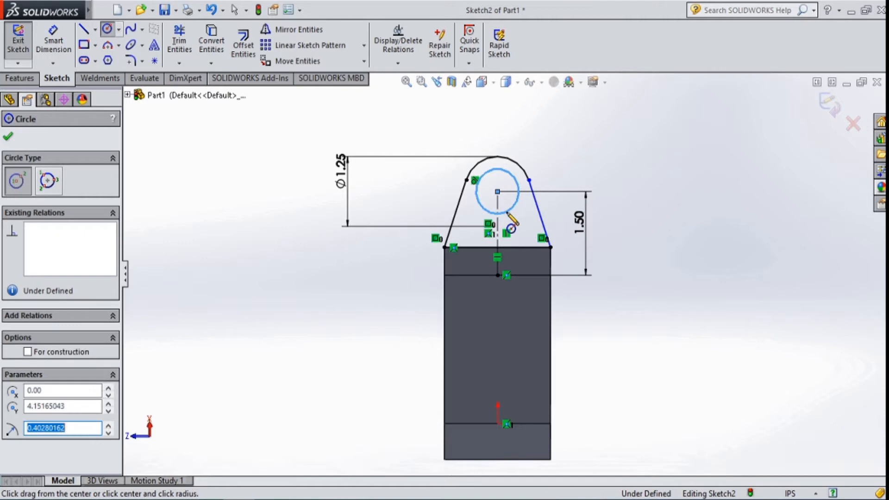
# - Dimension the inner circle's diameter as 0.75 in
pyautogui.click(53, 42)
pyautogui.click(484, 208)
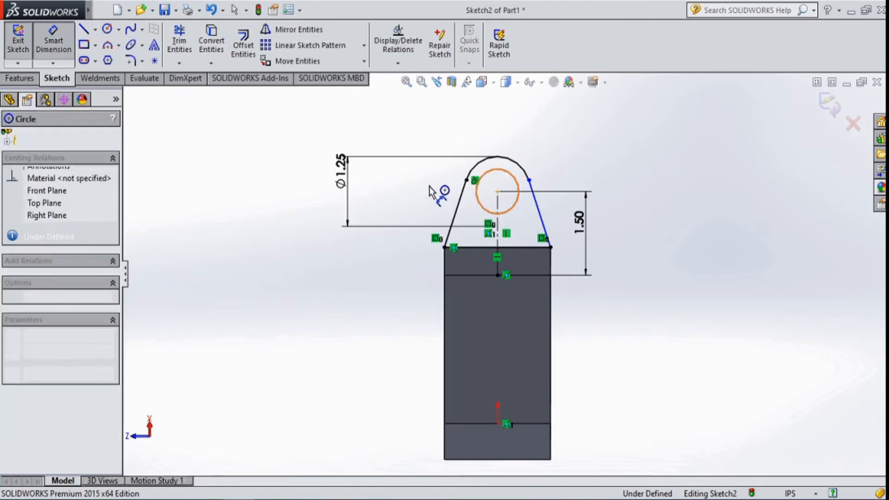
pyautogui.click(407, 190)
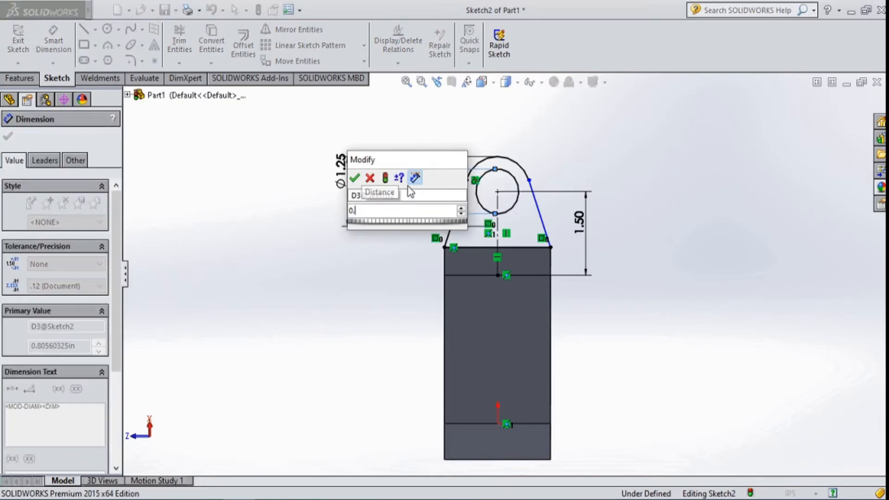
pyautogui.write('0.75')
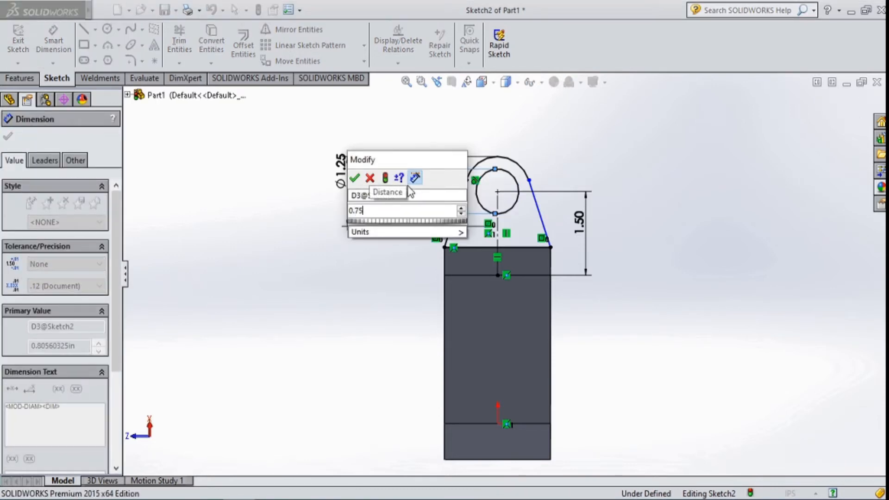
pyautogui.press('Return')
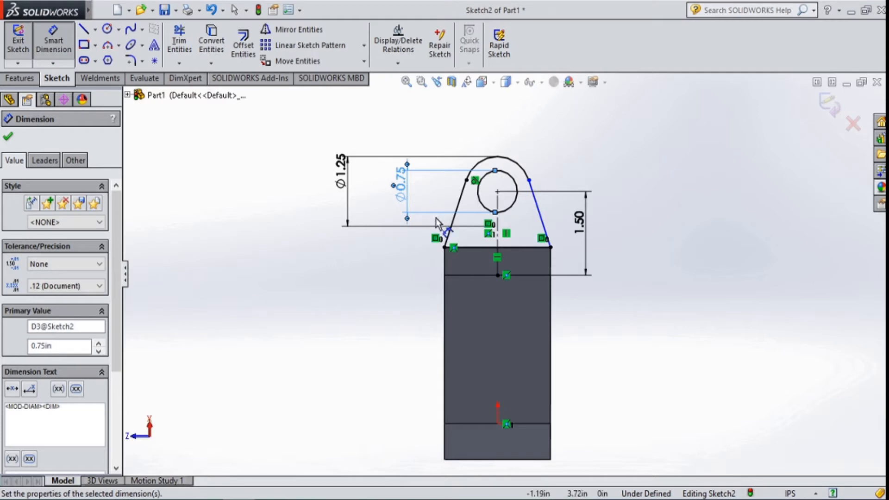
# - Extrude the lug profile as a blind boss 0.38 in deep, with the direction reversed back over the flange's thickness
pyautogui.click(19, 79)
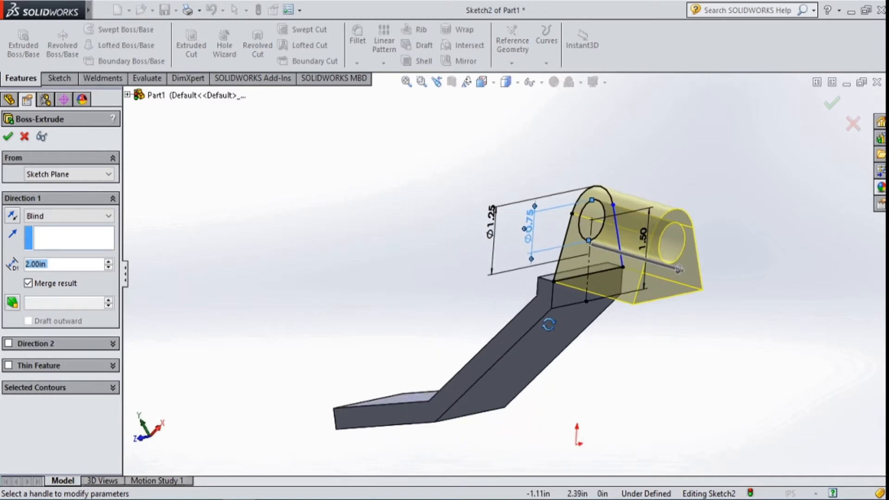
pyautogui.click(12, 216)
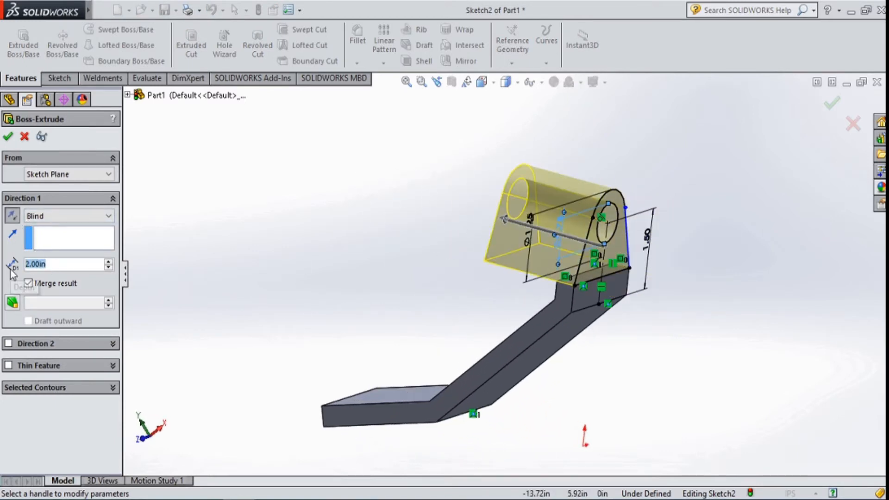
pyautogui.write('0.38')
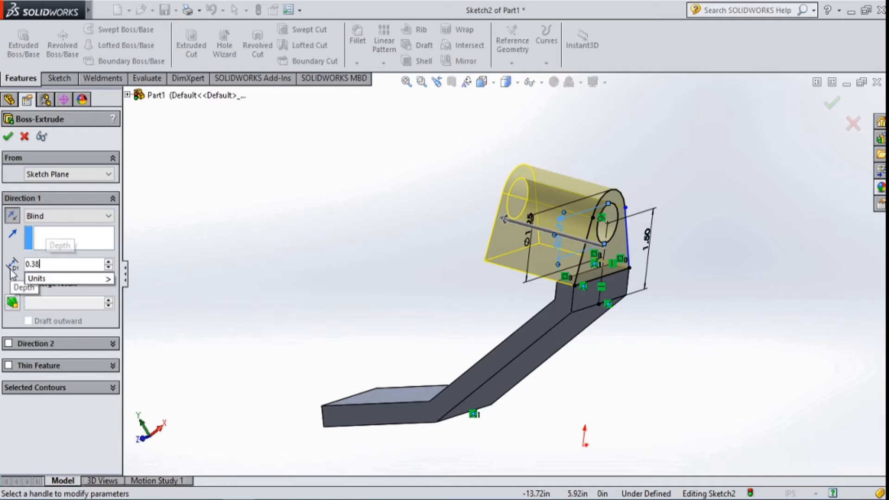
pyautogui.press('Return')
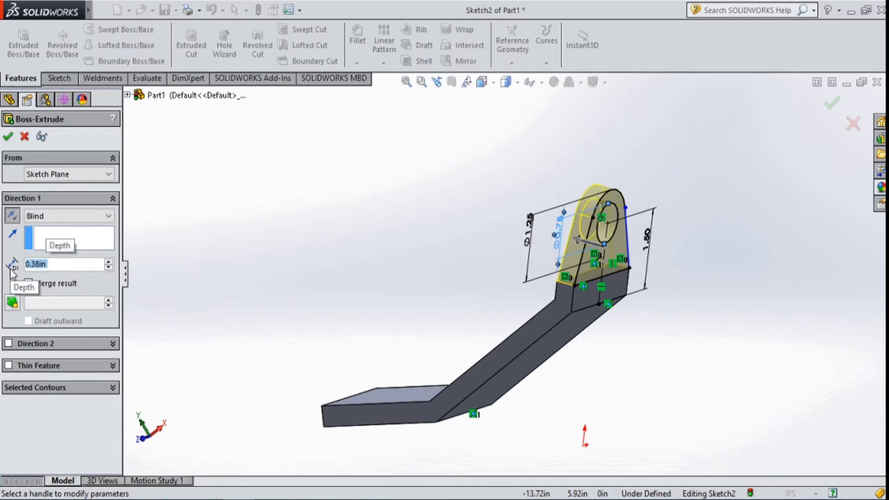
pyautogui.click(8, 138)
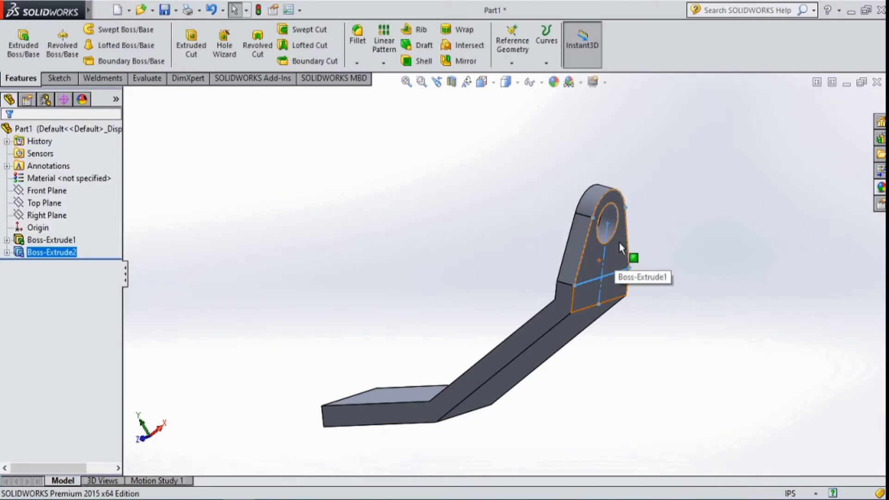
# - On the lug's outer face, sketch a circle about 1.25 in in diameter, concentric with the hole and matching the rounded end
pyautogui.click(619, 242)
pyautogui.click(716, 204)
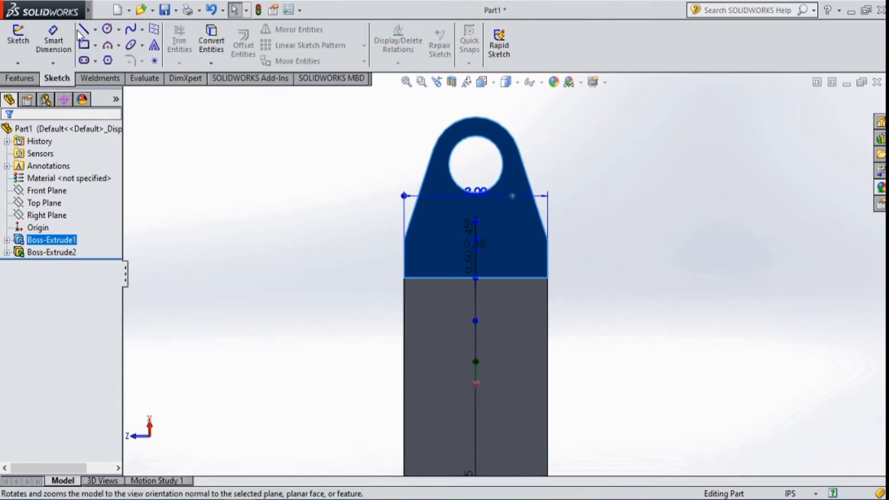
pyautogui.click(107, 30)
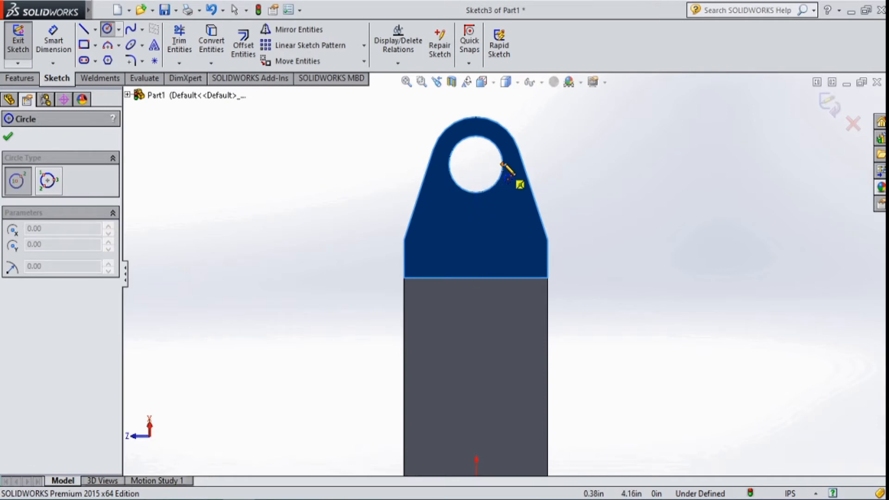
pyautogui.click(476, 165)
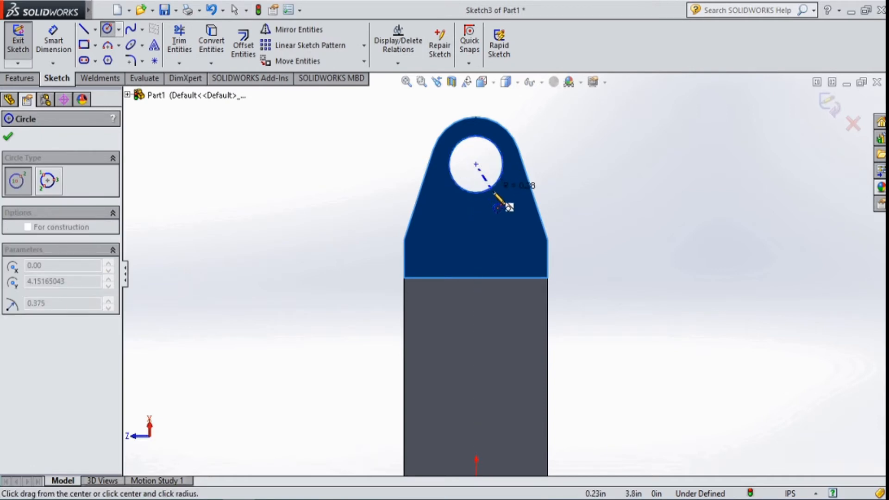
pyautogui.click(519, 146)
pyautogui.press('Escape')
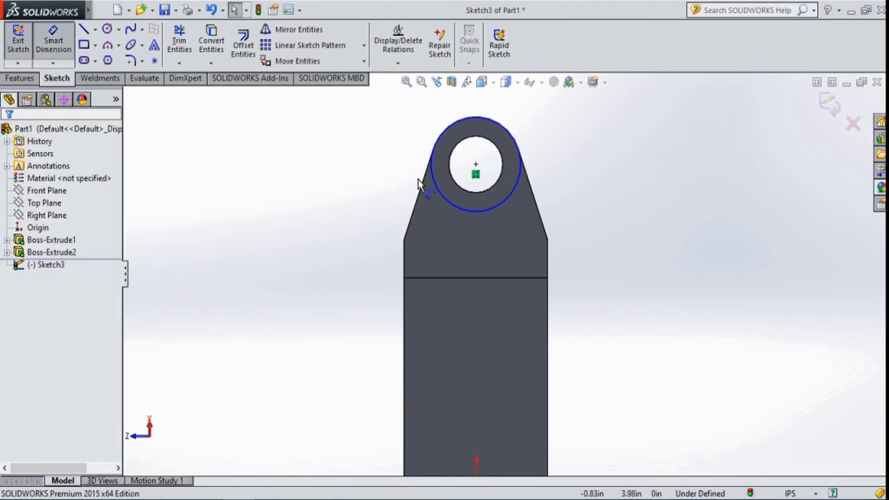
# - Add a diameter dimension to the new outer circle
pyautogui.click(432, 185)
pyautogui.click(359, 178)
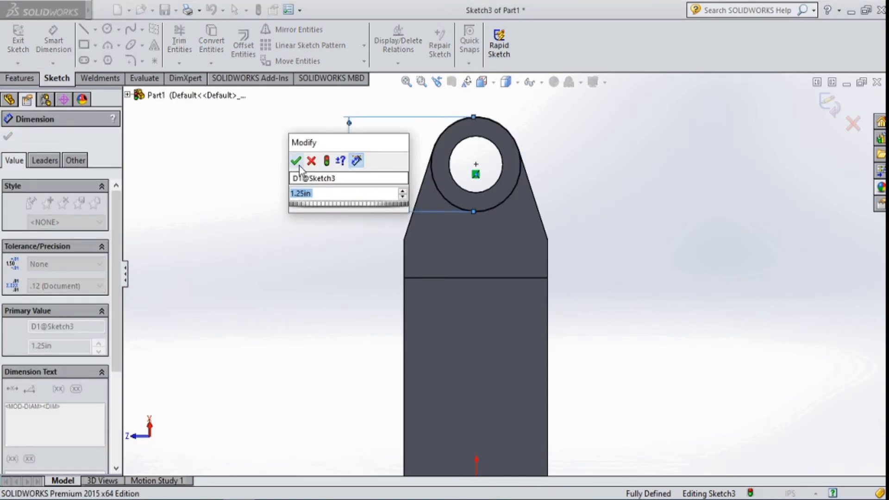
pyautogui.click(296, 162)
# - Sketch a concentric inner circle of 0.375 in radius that coincides with the hole's edge
pyautogui.click(33, 79)
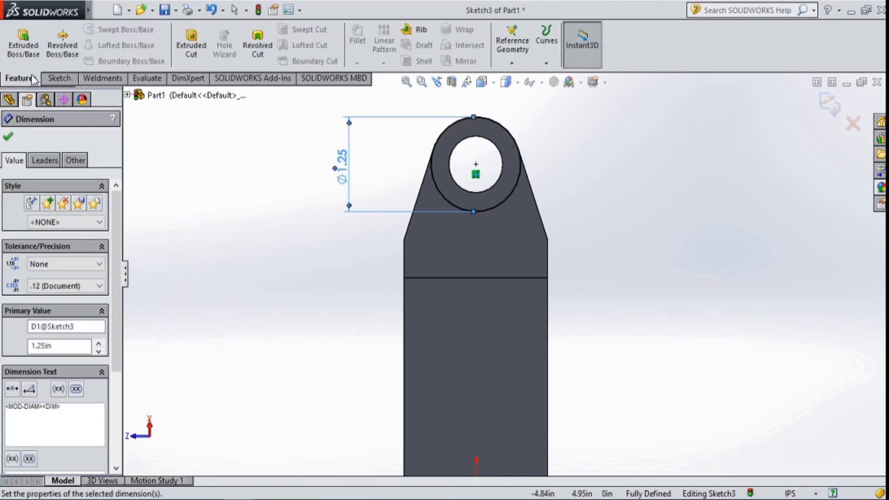
pyautogui.click(60, 79)
pyautogui.click(107, 29)
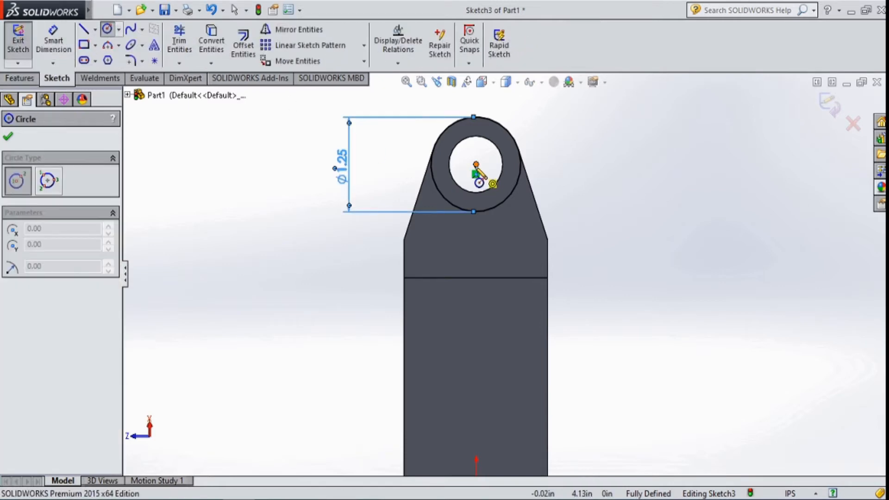
pyautogui.click(476, 165)
pyautogui.click(500, 209)
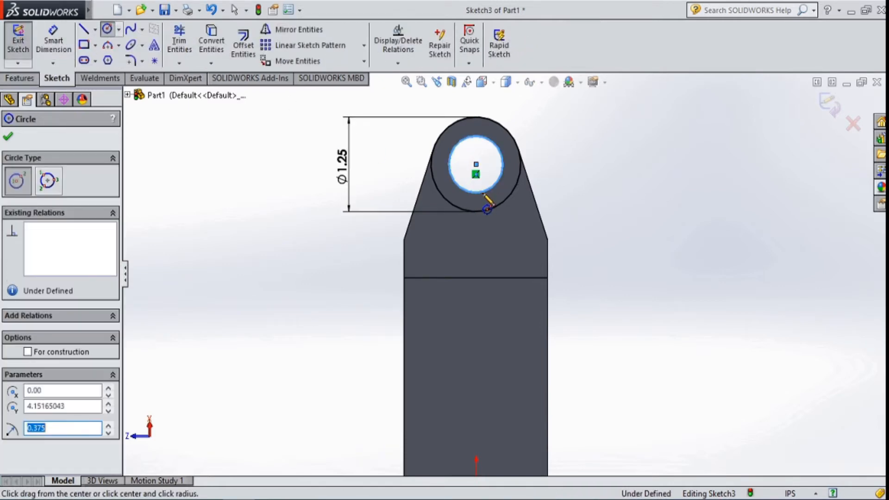
pyautogui.press('Escape')
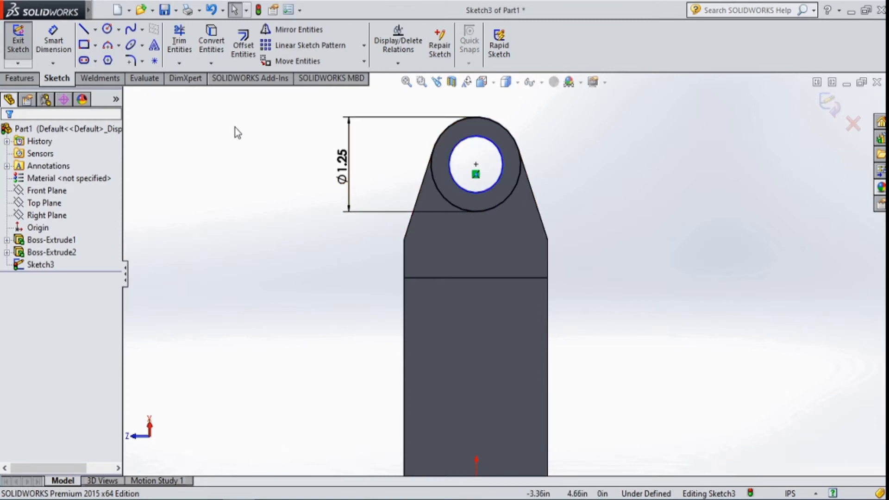
# - Extrude the ring between the two circles as a blind boss 1.25 in deep, reversed to pass through the lug
pyautogui.click(19, 79)
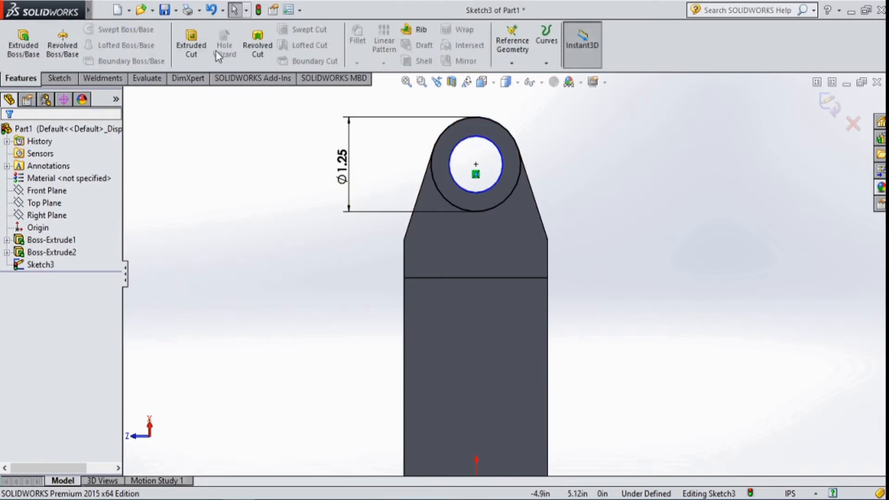
pyautogui.click(33, 45)
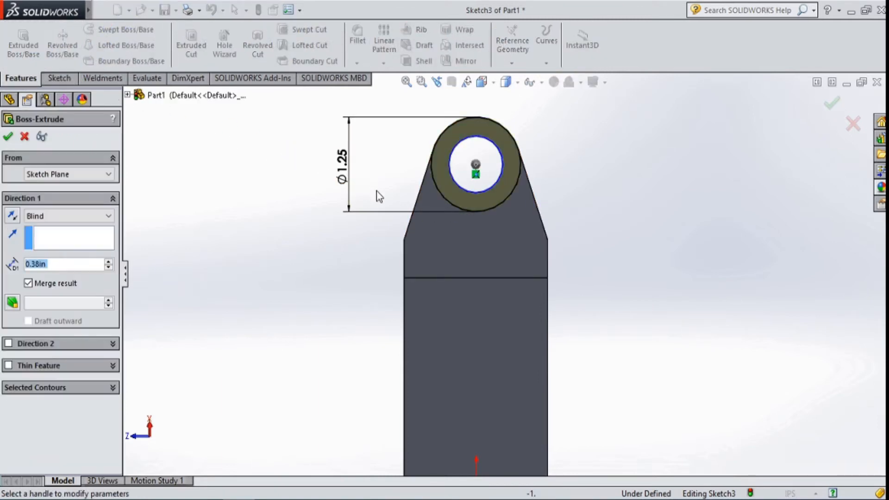
pyautogui.click(12, 215)
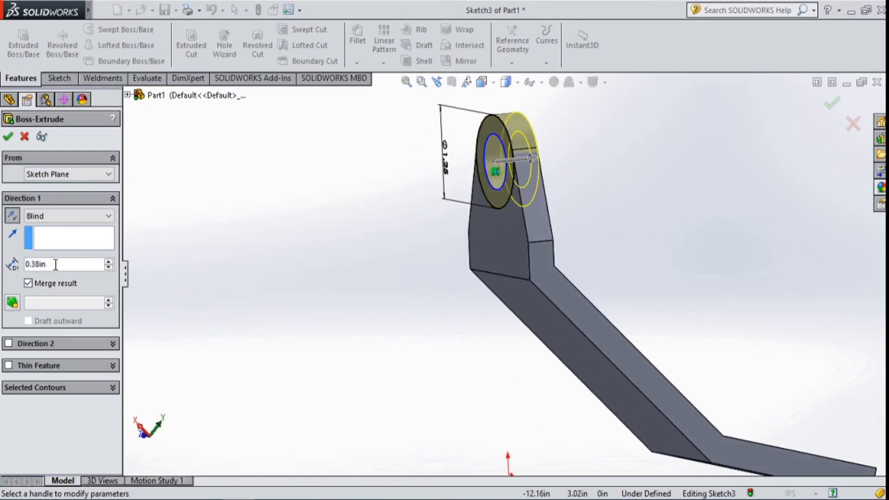
pyautogui.doubleClick(56, 265)
pyautogui.write('1')
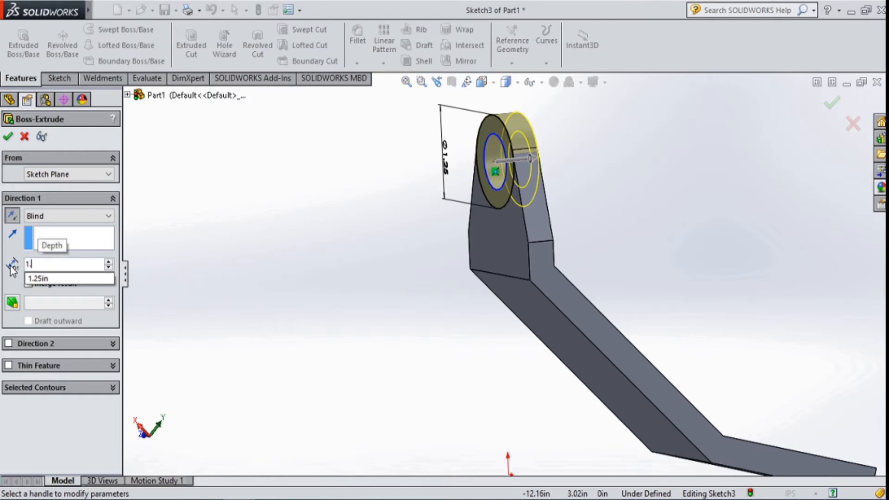
pyautogui.write('.25')
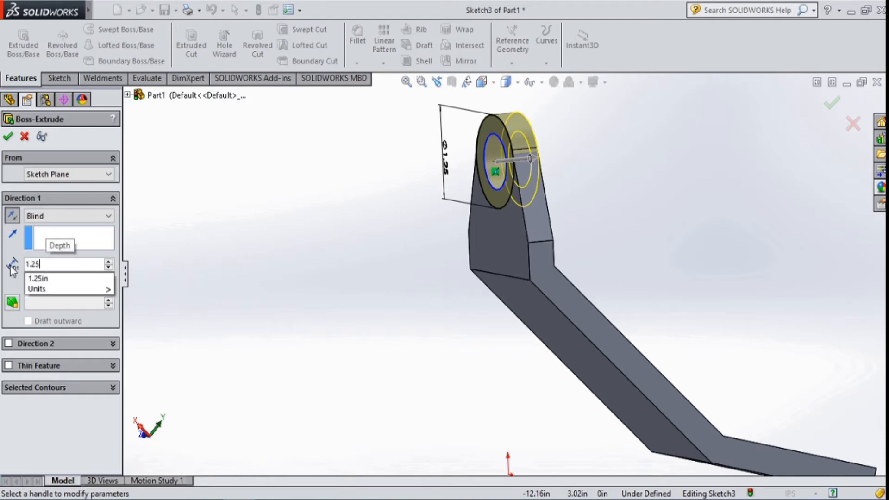
pyautogui.press('Return')
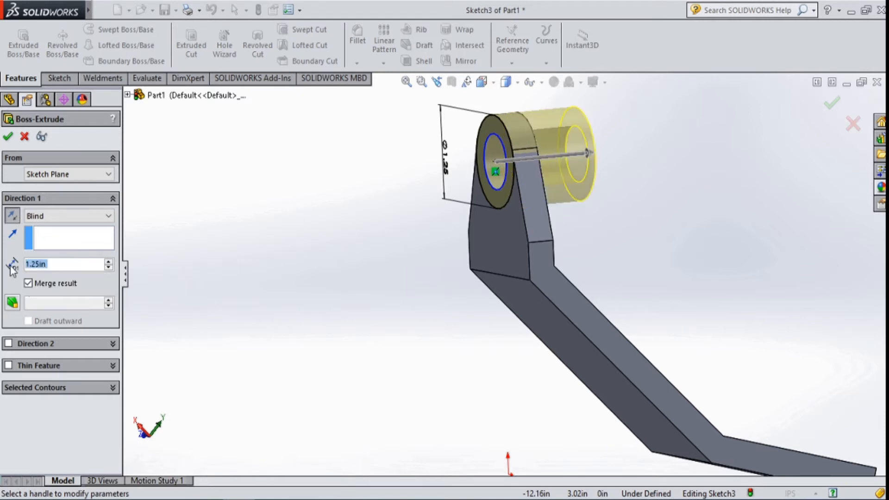
pyautogui.click(8, 137)
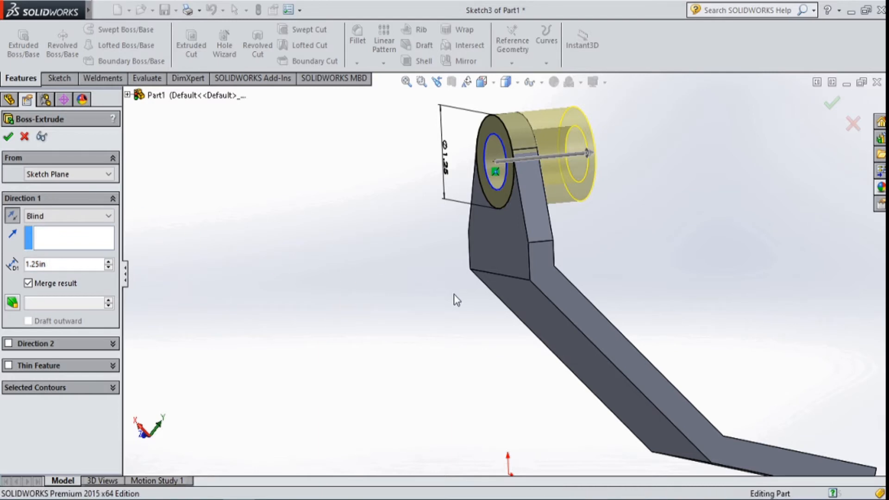
# - Fillet the two outer corner edges of the flange opposite the boss with a 0.5 in radius
pyautogui.scroll(4, 459, 299)
pyautogui.moveTo(435, 325); pyautogui.dragTo(503, 267, button='middle')
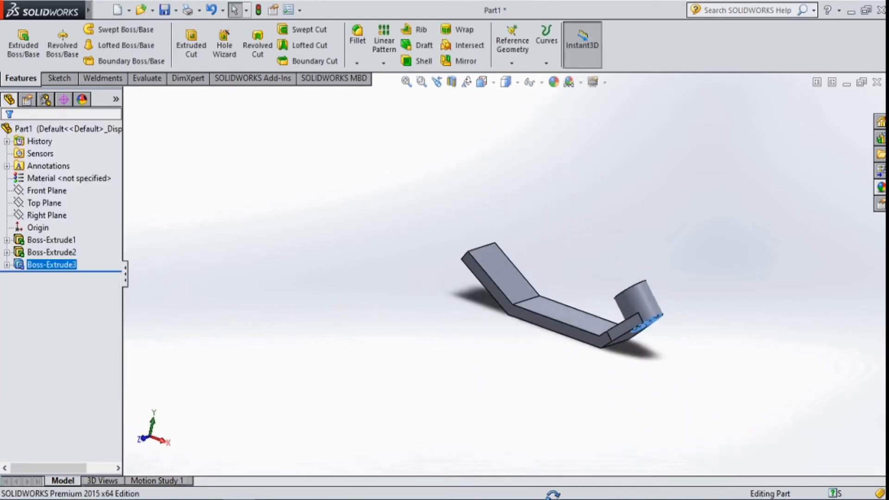
pyautogui.click(717, 252)
pyautogui.moveTo(716, 252); pyautogui.dragTo(574, 262, button='middle')
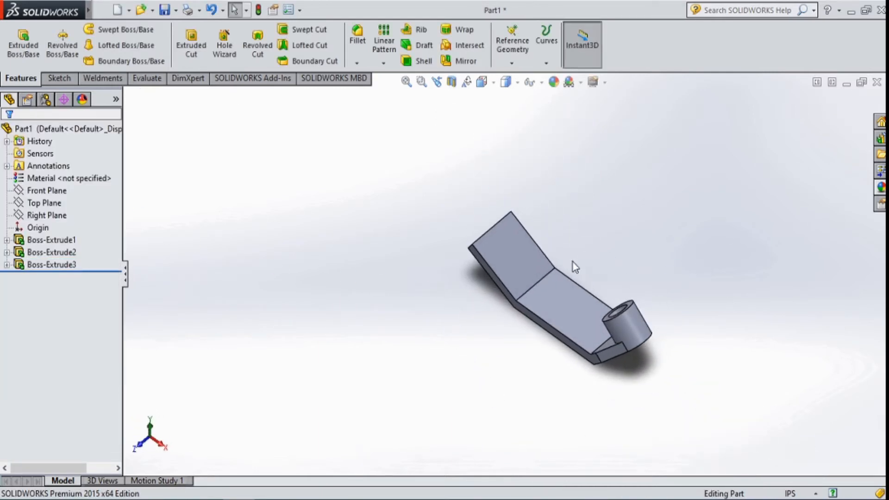
pyautogui.click(508, 257)
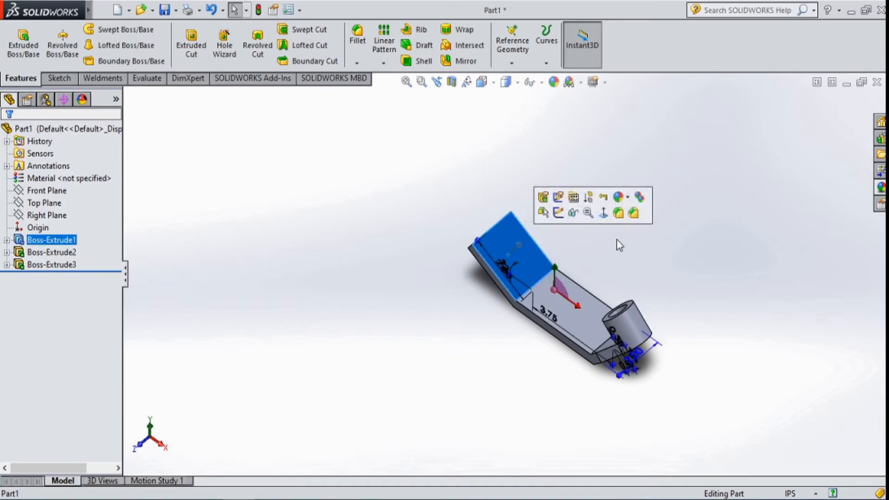
pyautogui.click(593, 212)
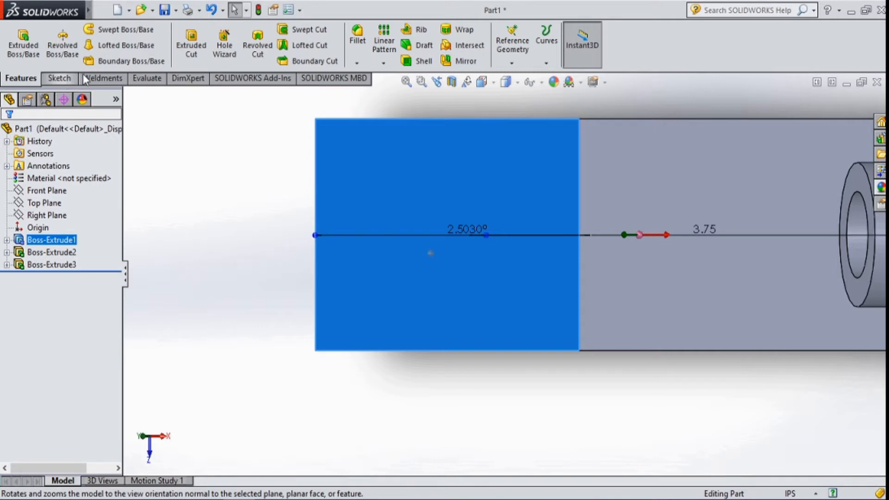
pyautogui.moveTo(250, 213); pyautogui.dragTo(332, 266, button='middle')
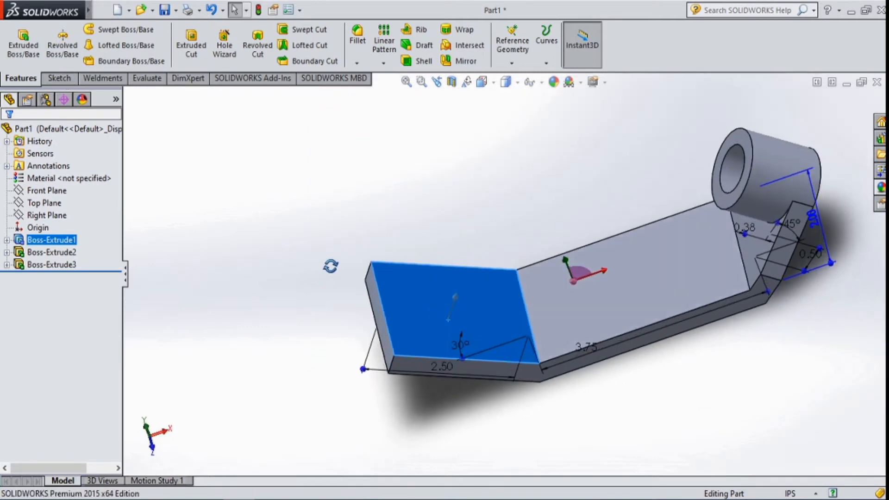
pyautogui.click(603, 434)
pyautogui.scroll(-3, 368, 351)
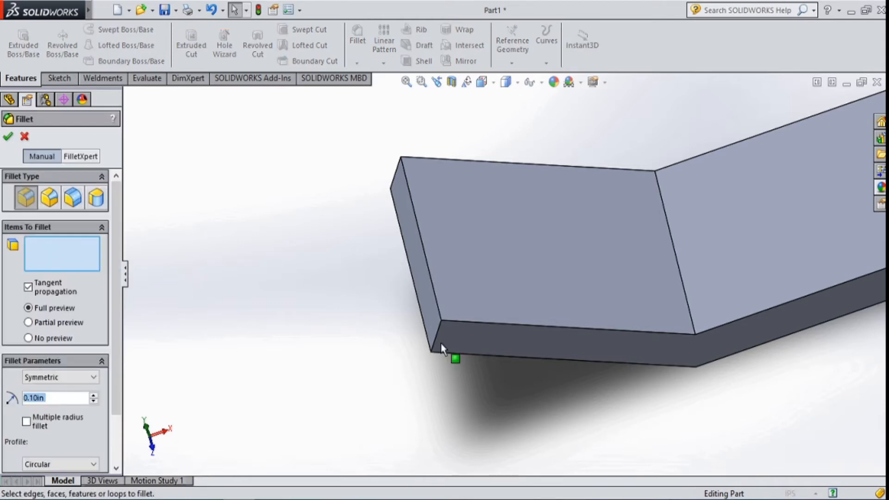
pyautogui.click(438, 335)
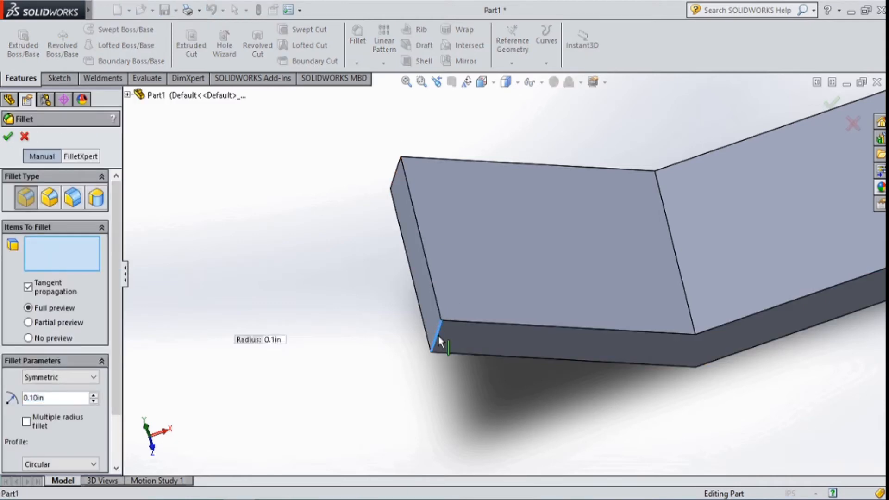
pyautogui.click(397, 175)
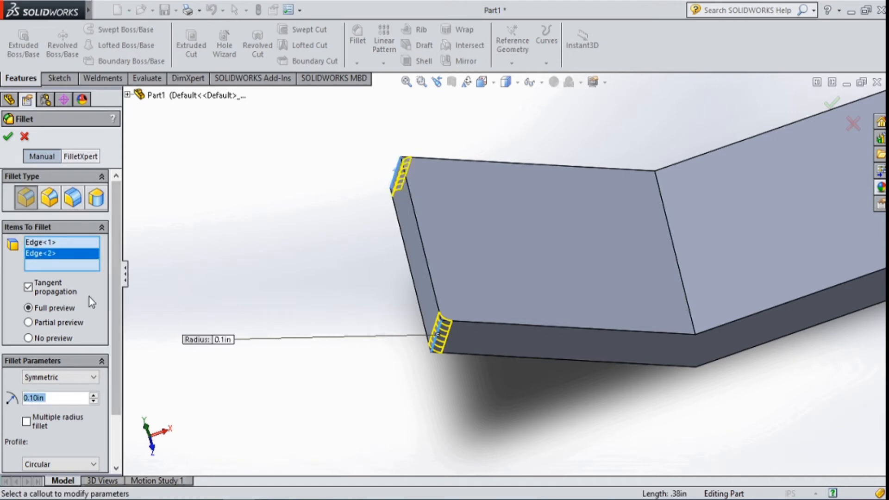
pyautogui.write('0.5')
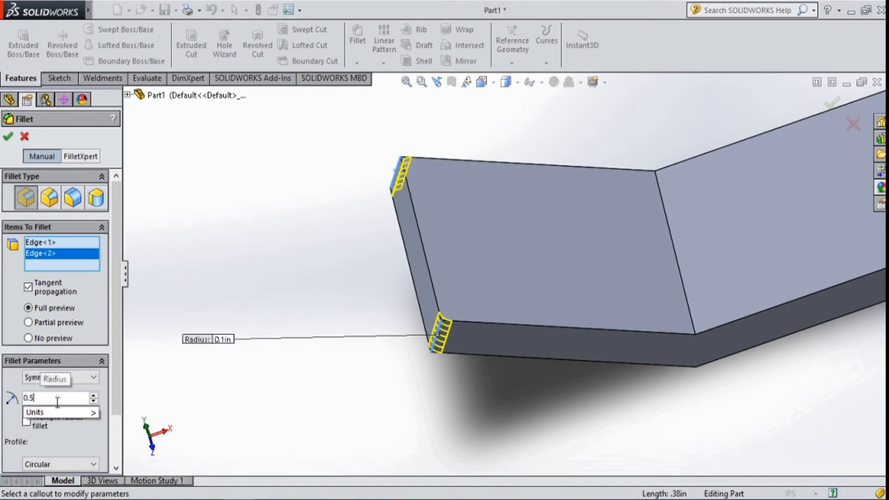
pyautogui.press('Return')
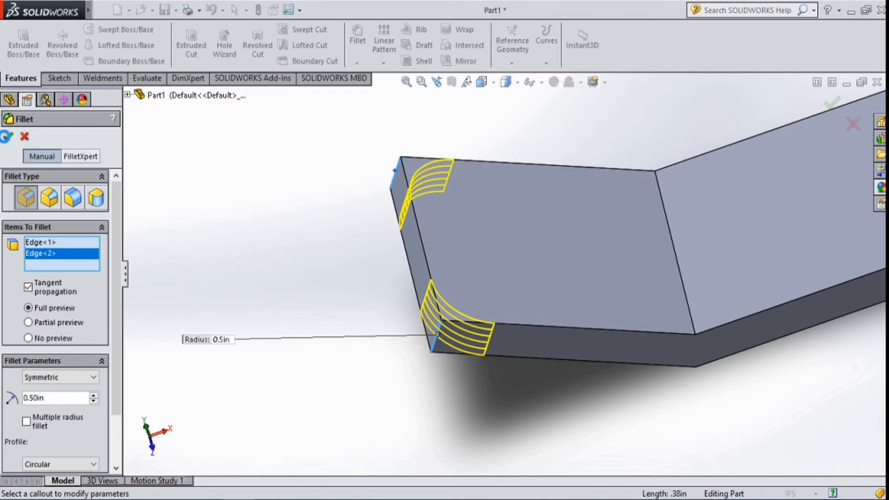
pyautogui.click(8, 138)
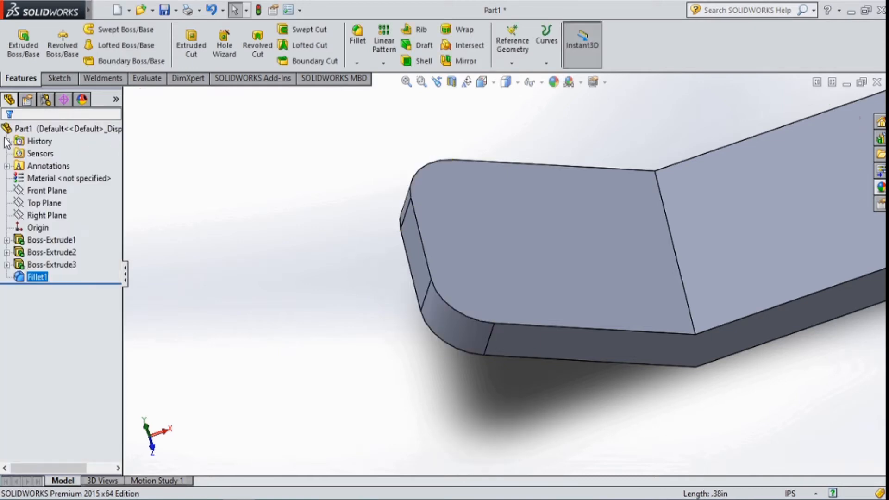
# - On the filleted flange's upper face, sketch a circle of about 0.27 in radius centred on a rounded corner and another about 0.25 in radius toward the bend
pyautogui.click(532, 285)
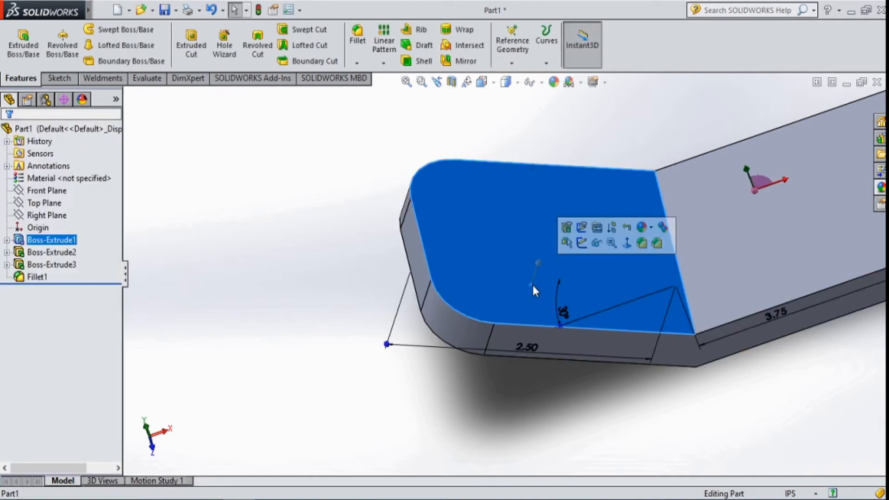
pyautogui.click(628, 244)
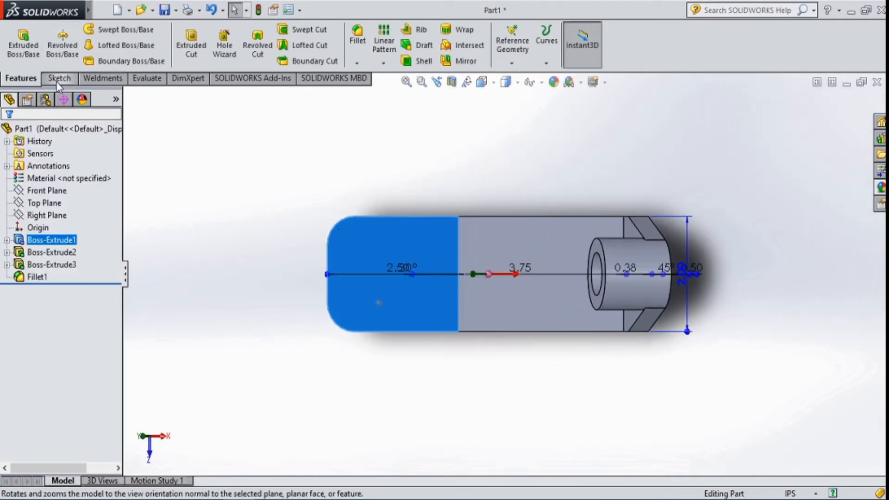
pyautogui.click(60, 77)
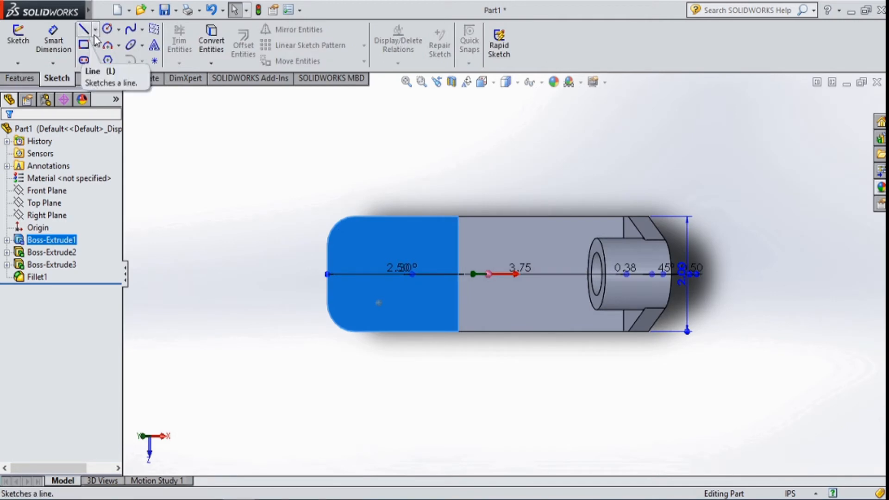
pyautogui.click(108, 29)
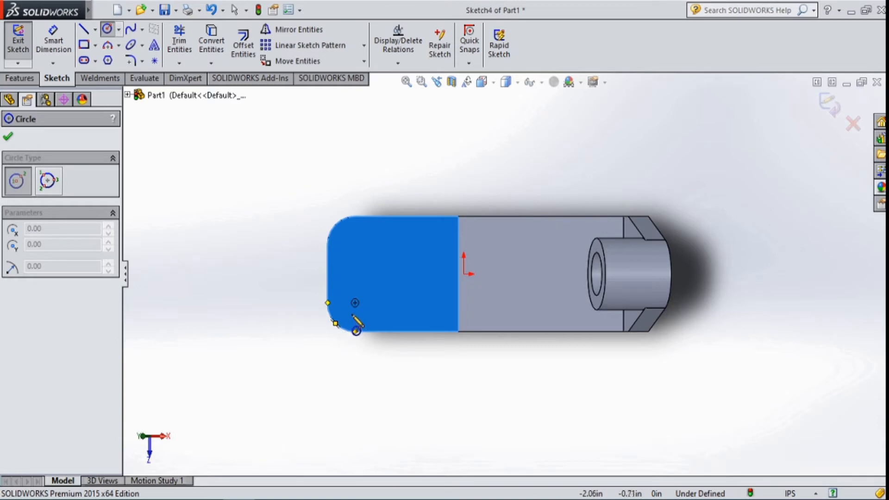
pyautogui.click(354, 303)
pyautogui.click(363, 316)
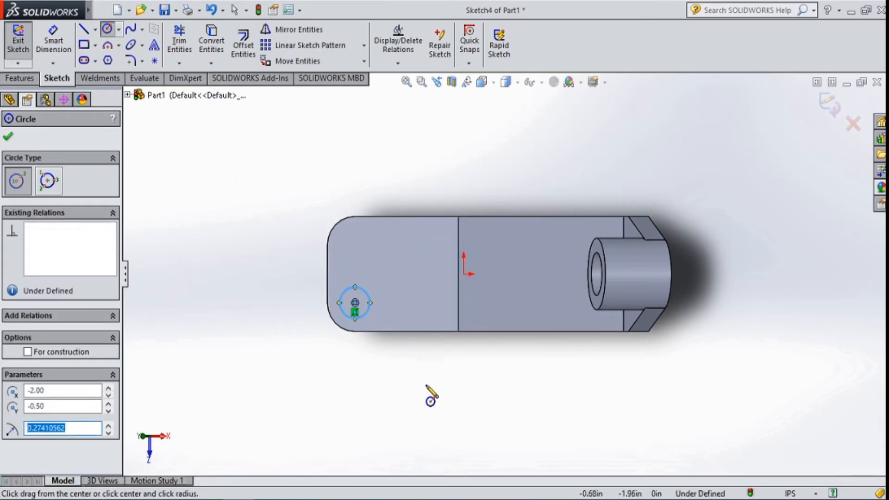
pyautogui.click(409, 303)
pyautogui.click(414, 316)
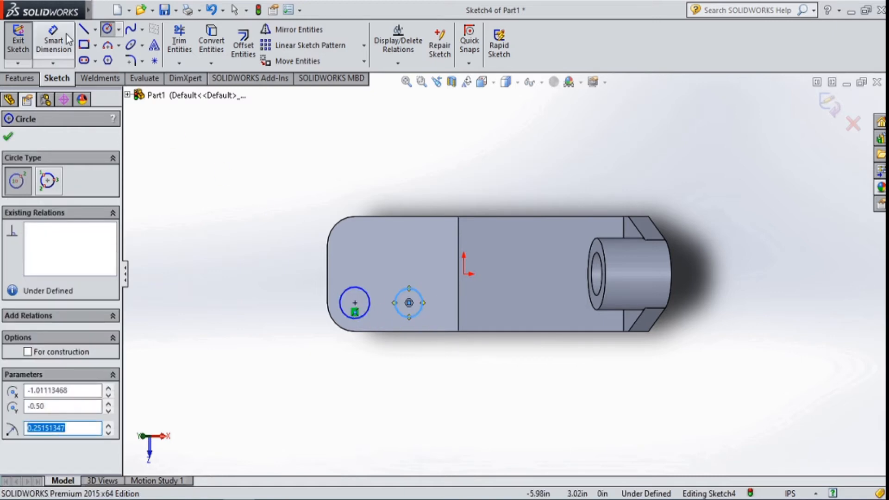
pyautogui.press('Escape')
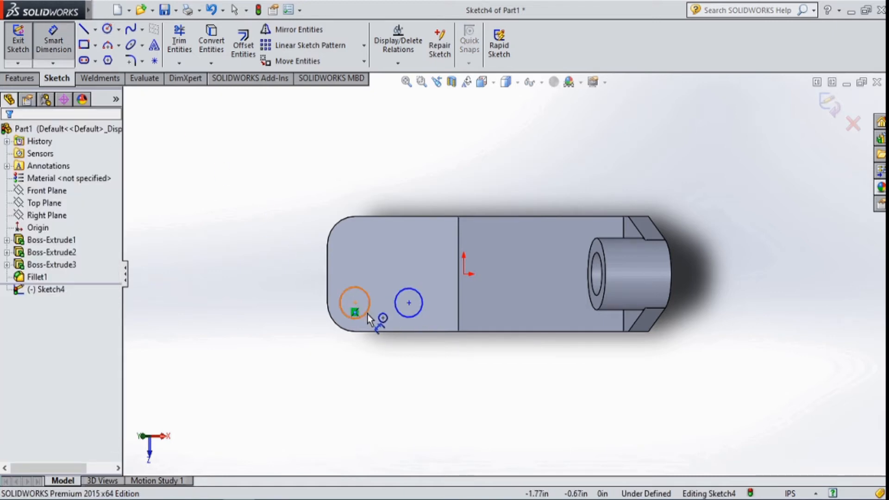
# - Dimension the corner circle's diameter as 0.38 in
pyautogui.click(368, 314)
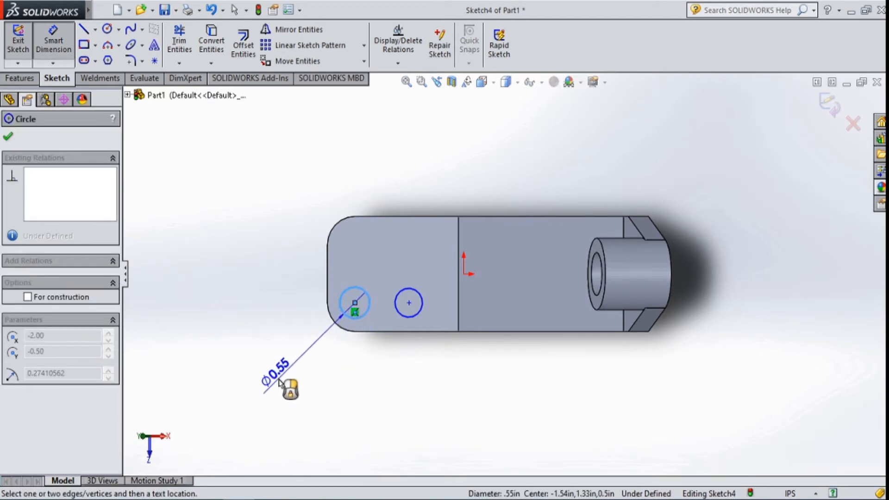
pyautogui.click(279, 382)
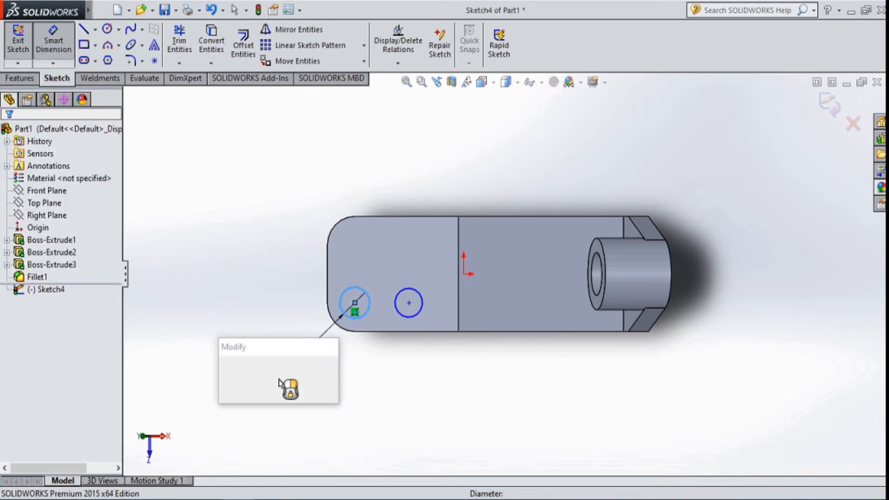
pyautogui.write('0')
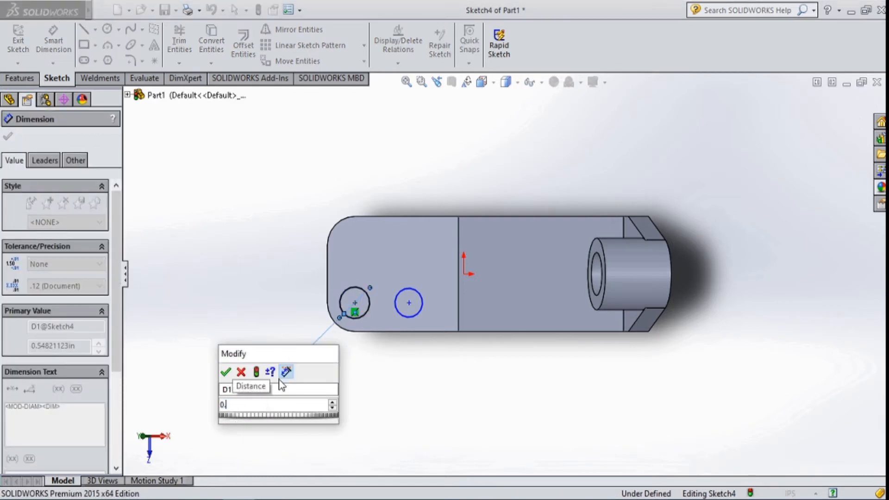
pyautogui.write('.55')
pyautogui.press('Return')
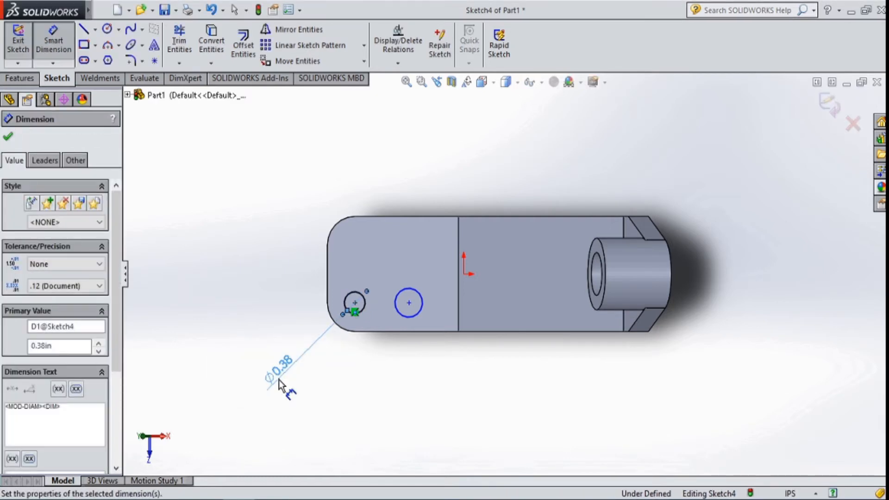
pyautogui.press('Escape')
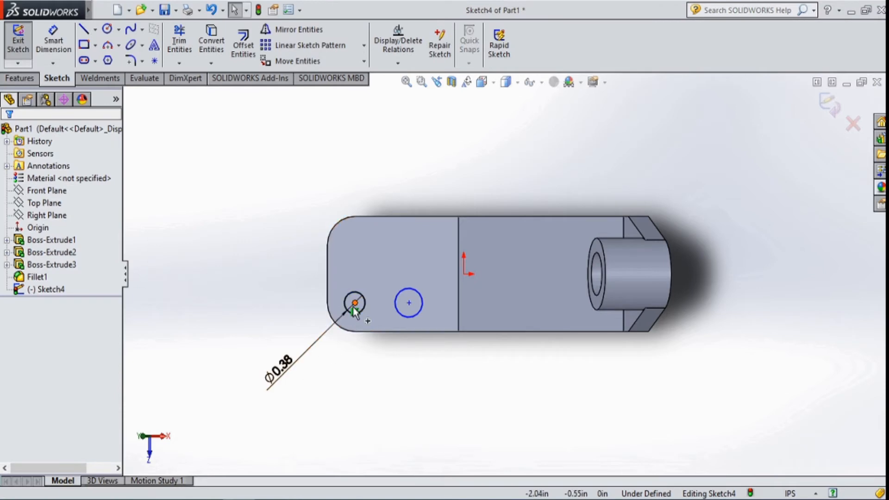
# - Add a horizontal relation between the centre points of the two circles
pyautogui.click(355, 303)
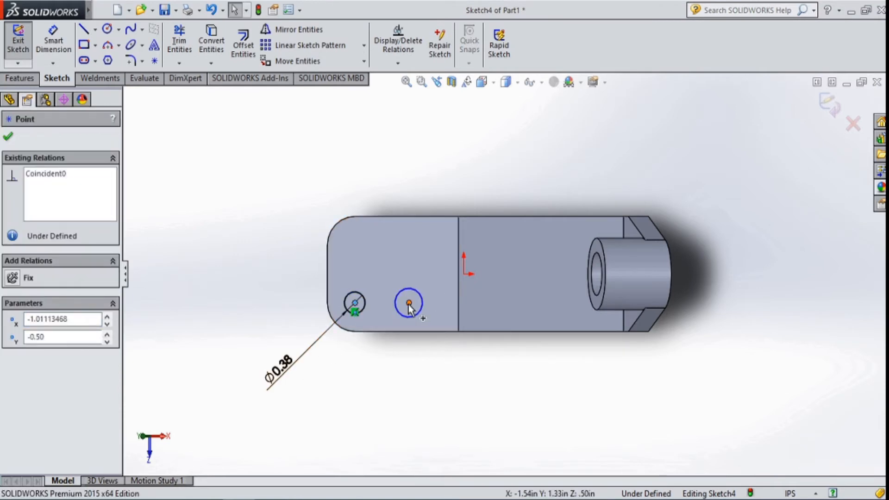
pyautogui.keyDown('ctrl'); pyautogui.click(409, 304); pyautogui.keyUp('ctrl')
pyautogui.click(448, 246)
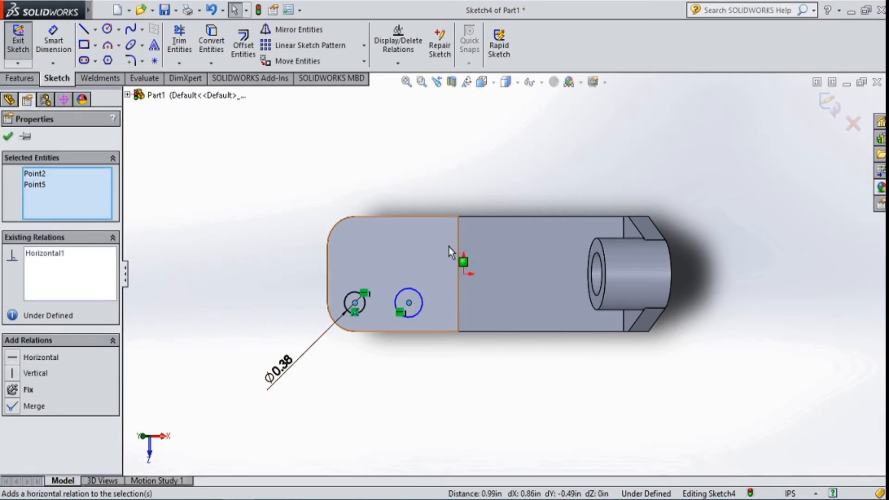
pyautogui.click(199, 217)
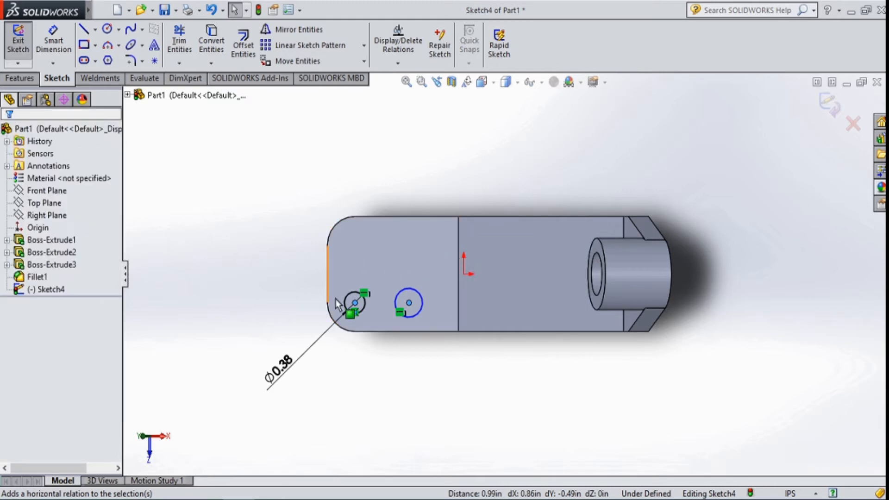
# - Make the second circle equal in size to the dimensioned corner circle
pyautogui.click(362, 308)
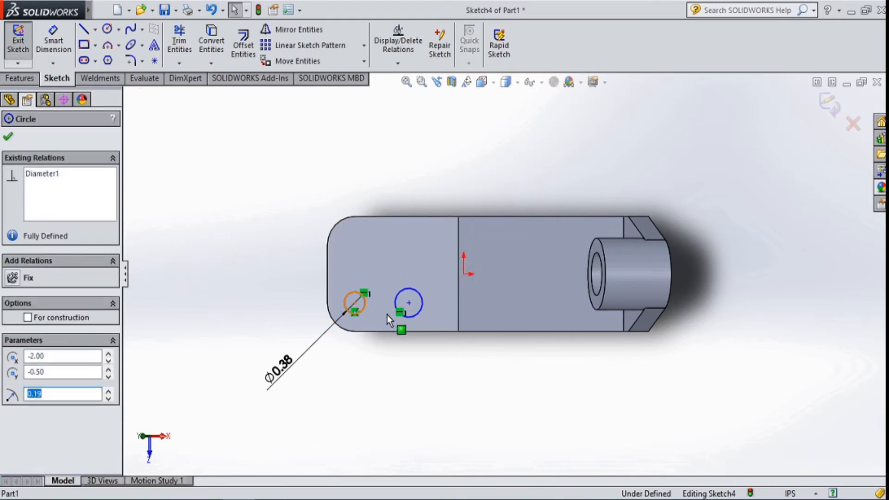
pyautogui.keyDown('ctrl'); pyautogui.click(416, 315); pyautogui.keyUp('ctrl')
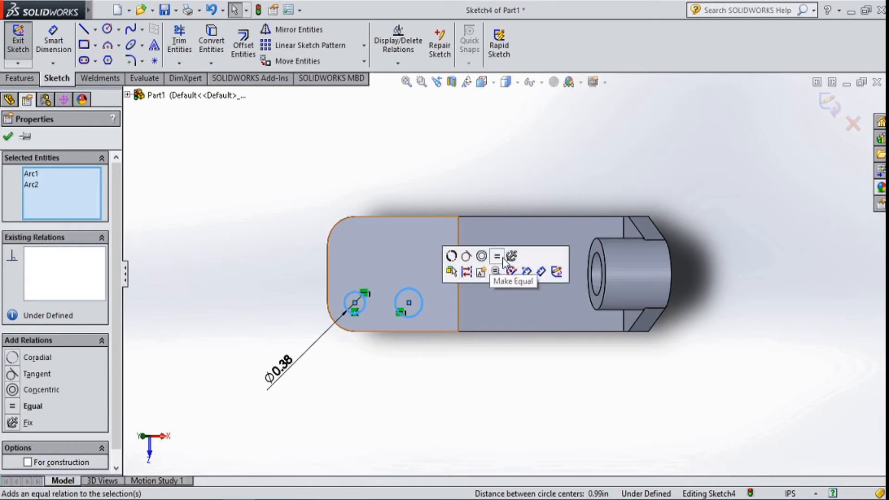
pyautogui.click(499, 257)
pyautogui.press('Escape')
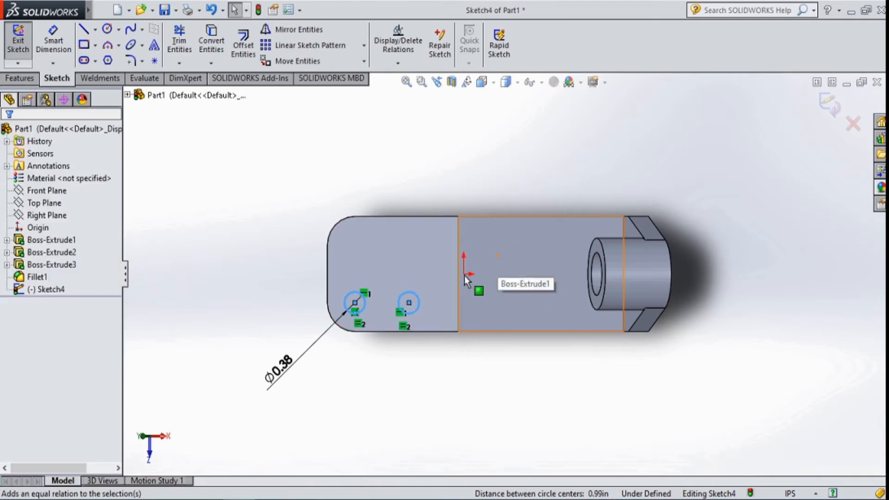
# - Dimension the horizontal distance between the two circle centres as 1.38 in
pyautogui.click(53, 43)
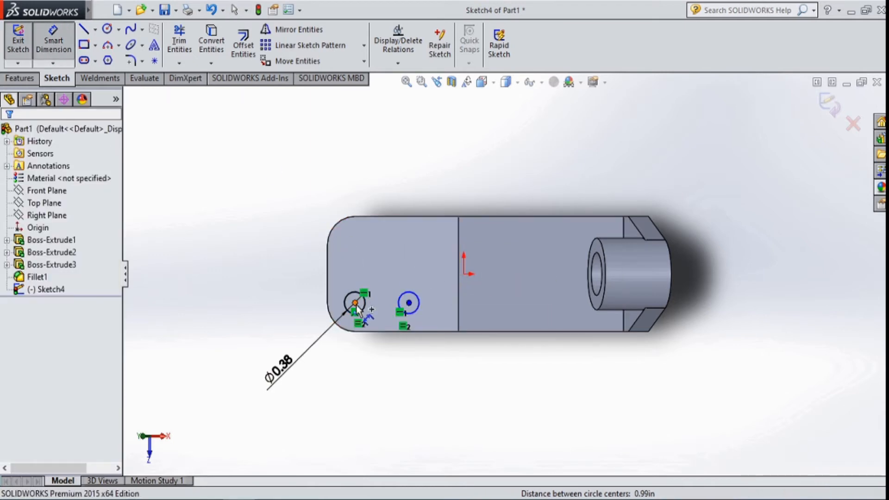
pyautogui.click(355, 303)
pyautogui.click(409, 303)
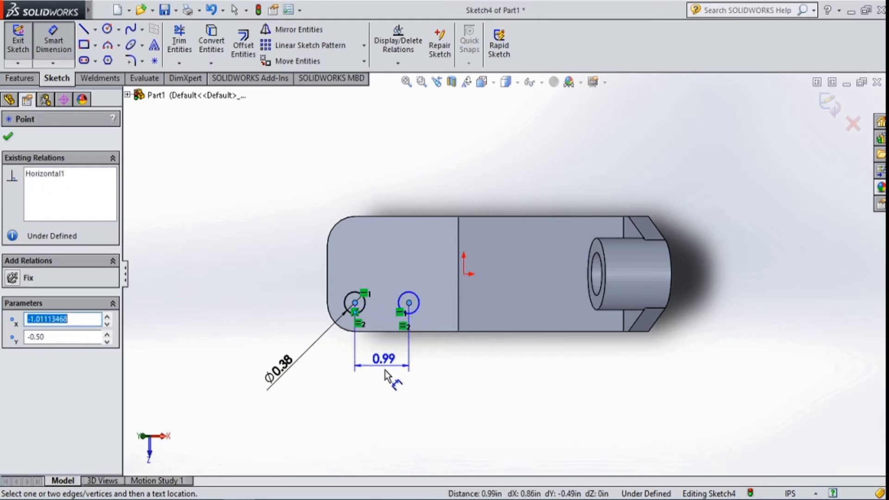
pyautogui.click(385, 372)
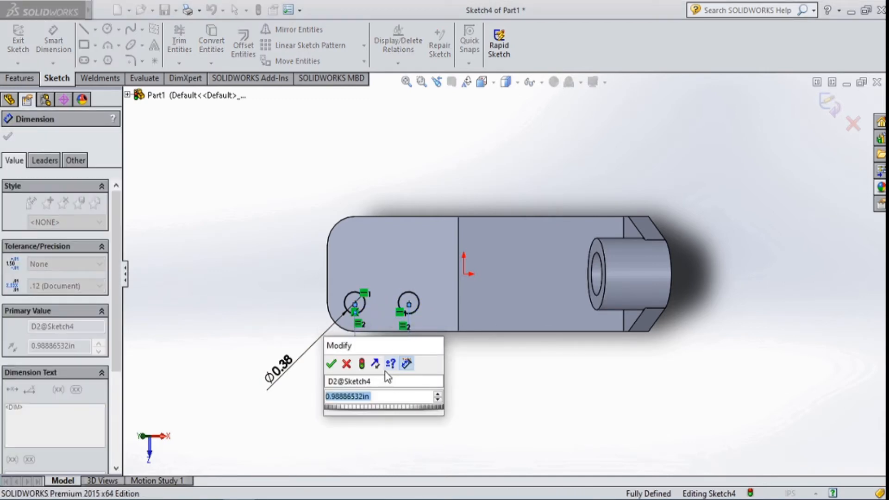
pyautogui.write('1.38')
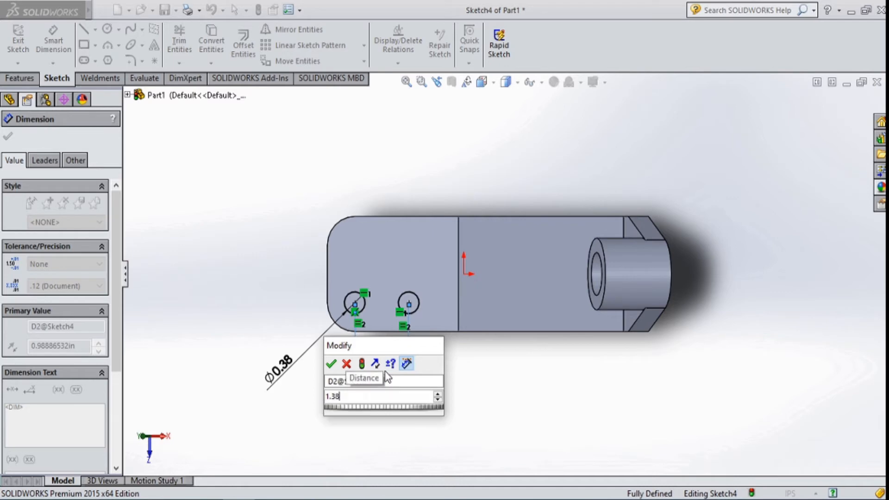
pyautogui.press('Return')
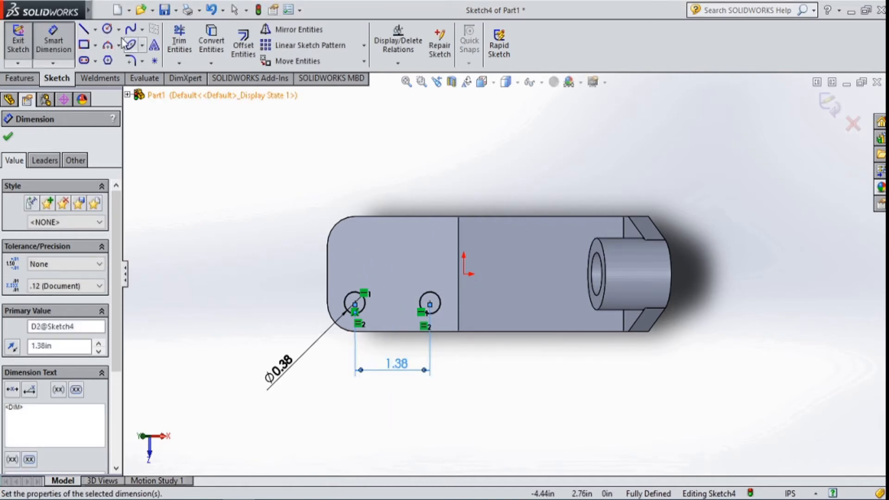
# - Draw a horizontal centerline along the flange's mid-width, from the midpoint of its end edge to the bend edge
pyautogui.click(95, 29)
pyautogui.click(118, 59)
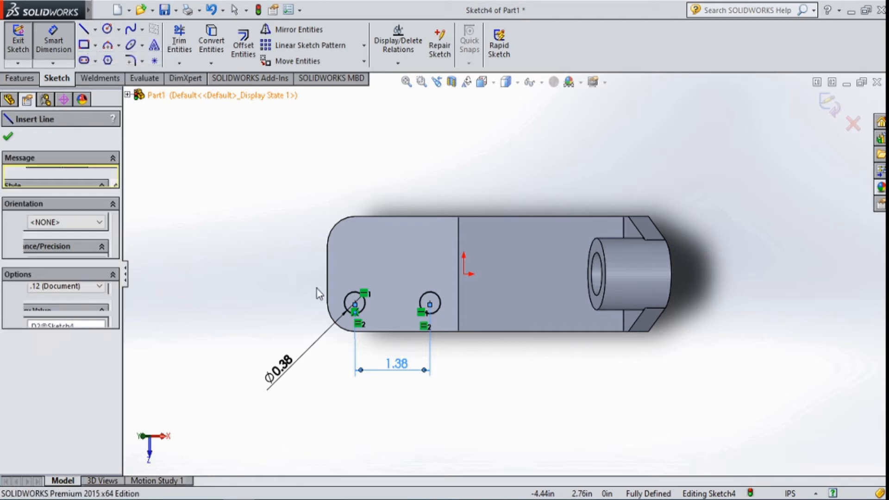
pyautogui.click(327, 274)
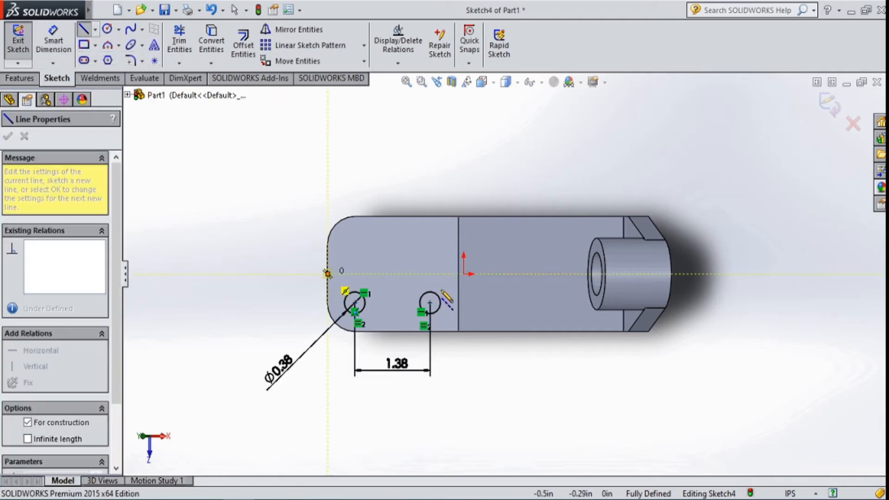
pyautogui.doubleClick(459, 274)
pyautogui.press('Escape')
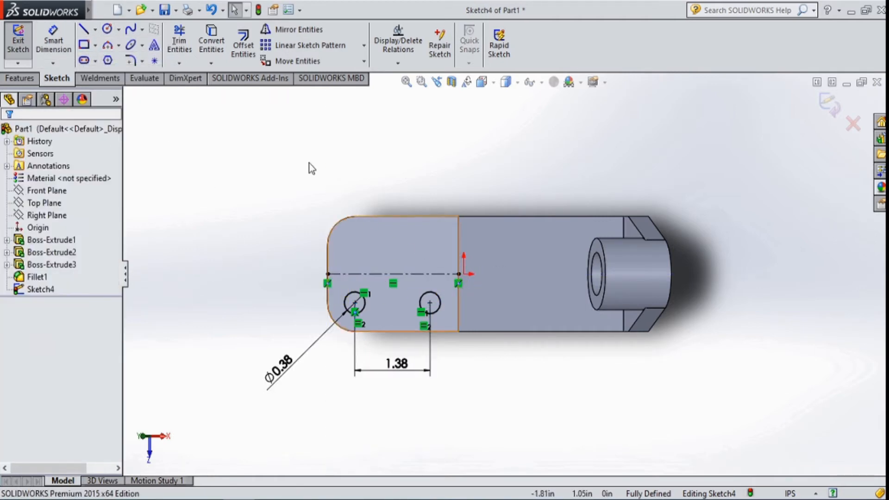
# - Mirror both circles about the flange's horizontal centerline, keeping the originals
pyautogui.click(296, 33)
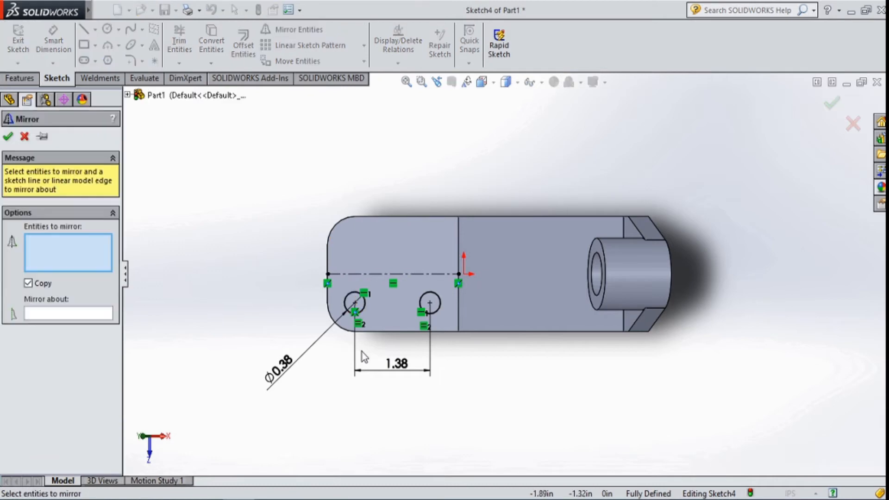
pyautogui.click(365, 309)
pyautogui.click(420, 306)
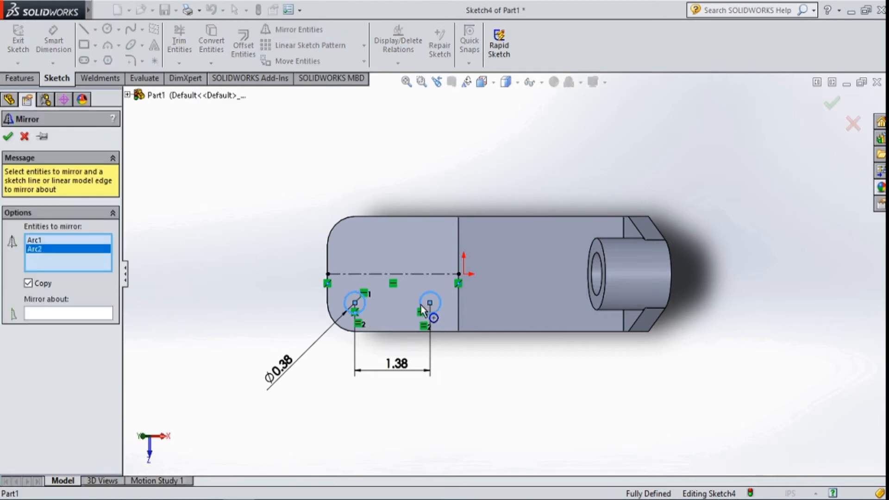
pyautogui.click(83, 316)
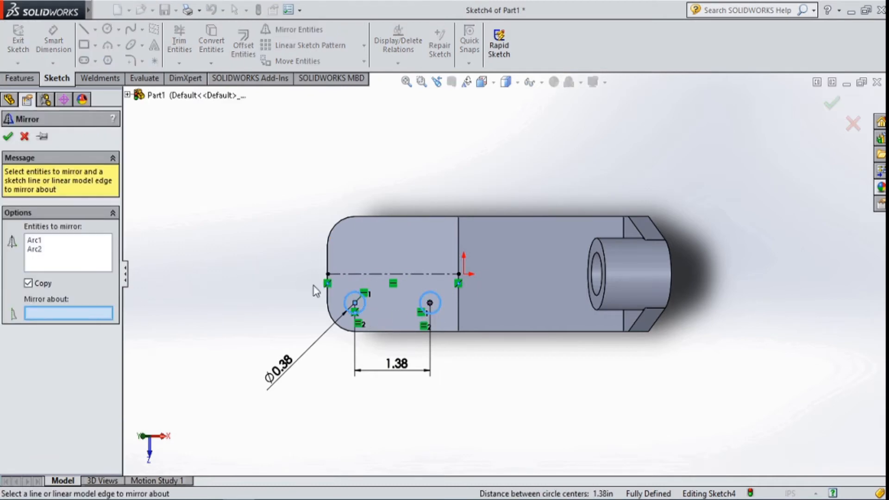
pyautogui.click(365, 275)
pyautogui.click(9, 137)
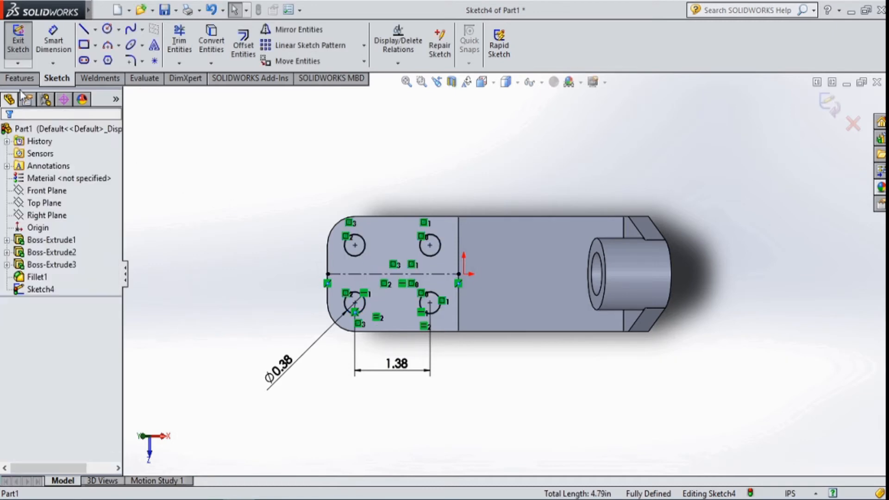
# - Extrude-cut the four circles through all of the flange
pyautogui.click(20, 78)
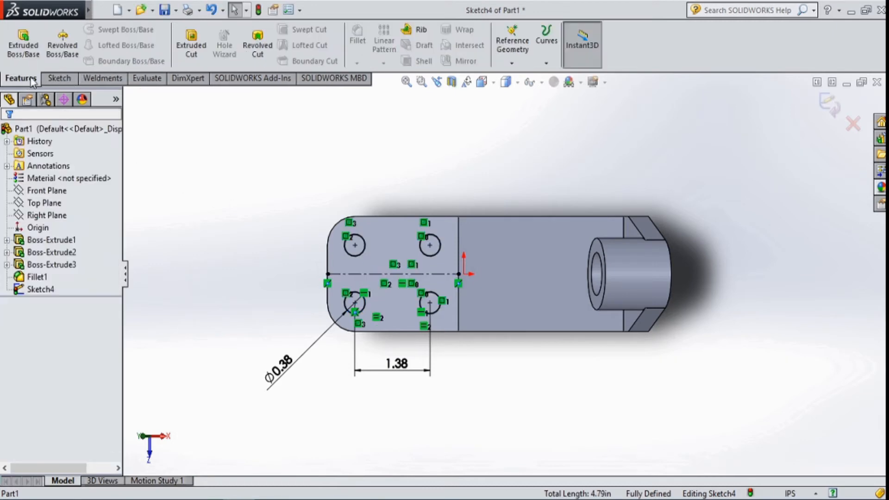
pyautogui.click(189, 45)
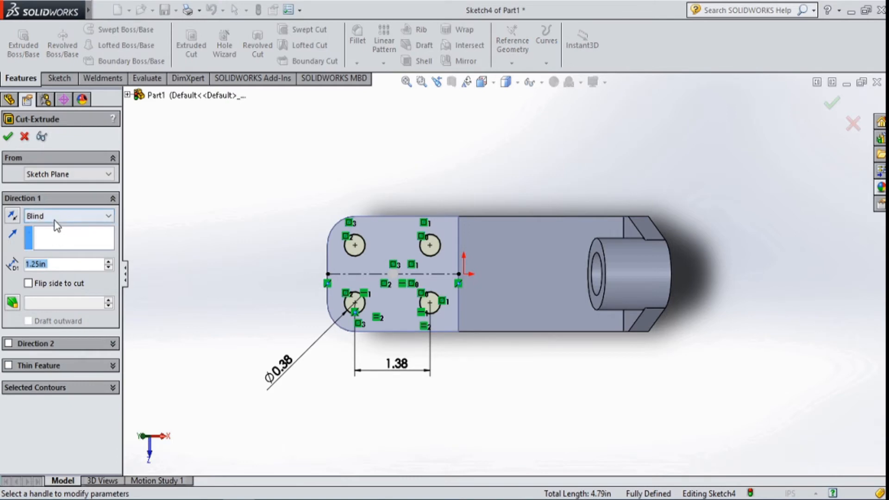
pyautogui.click(54, 221)
pyautogui.click(41, 232)
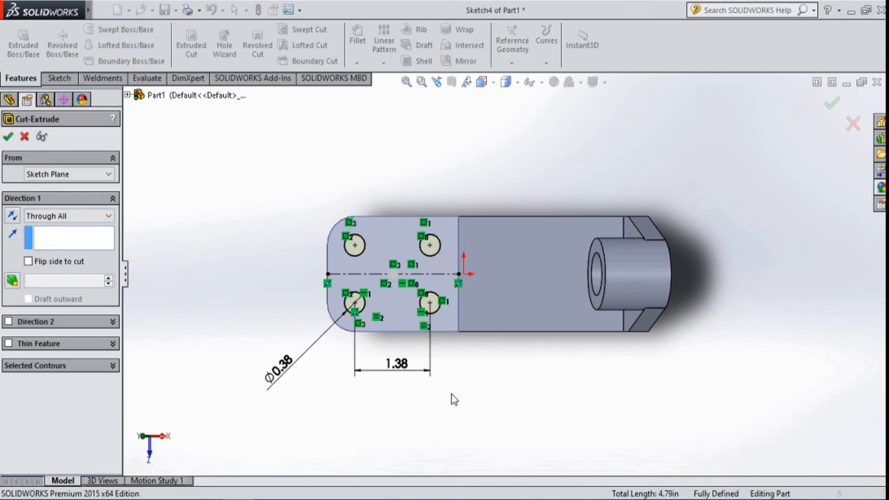
pyautogui.press('Return')
pyautogui.moveTo(495, 407); pyautogui.dragTo(509, 325, button='middle')
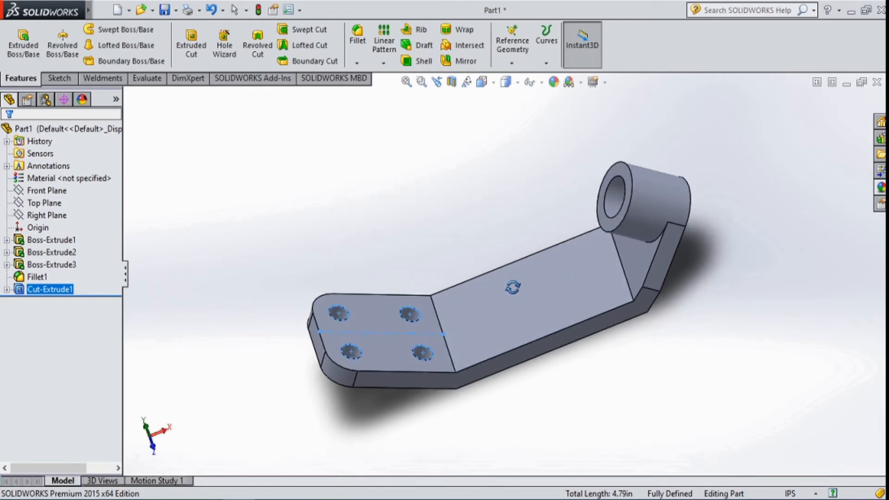
# - Start a sketch on the bracket's middle face and draw a horizontal centerline from its flange-side edge midpoint towards the boss
pyautogui.click(511, 313)
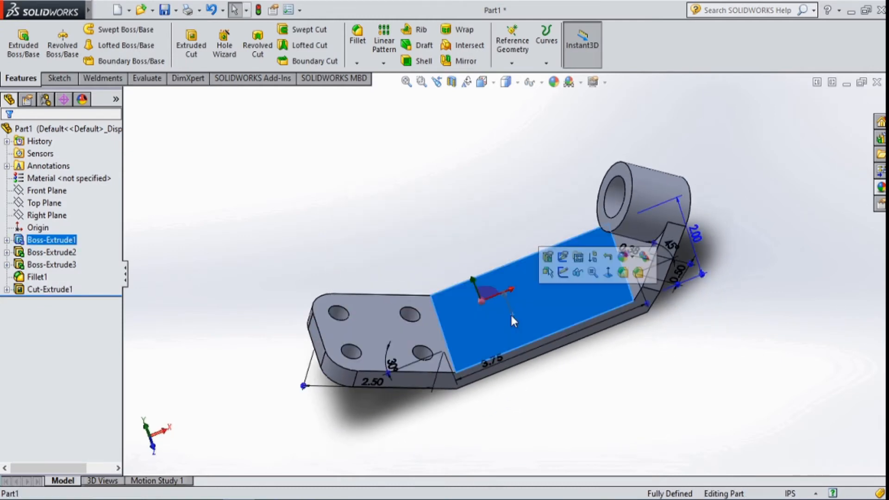
pyautogui.click(609, 273)
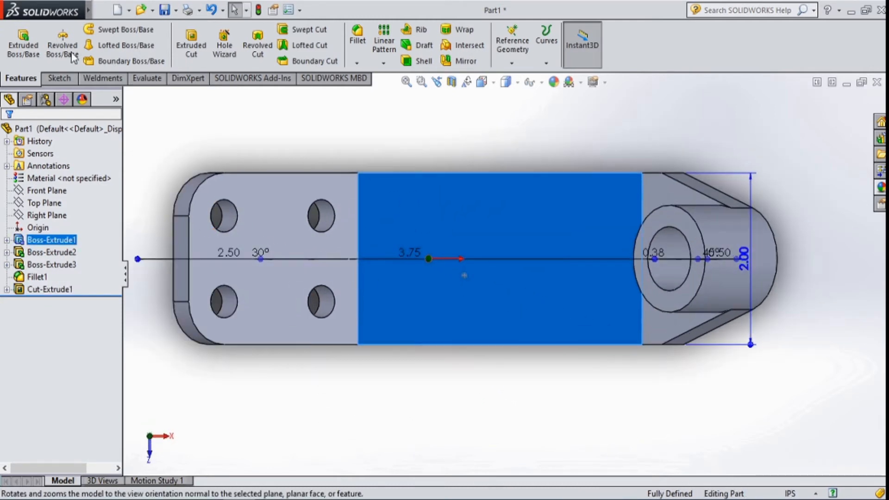
pyautogui.click(64, 79)
pyautogui.click(96, 29)
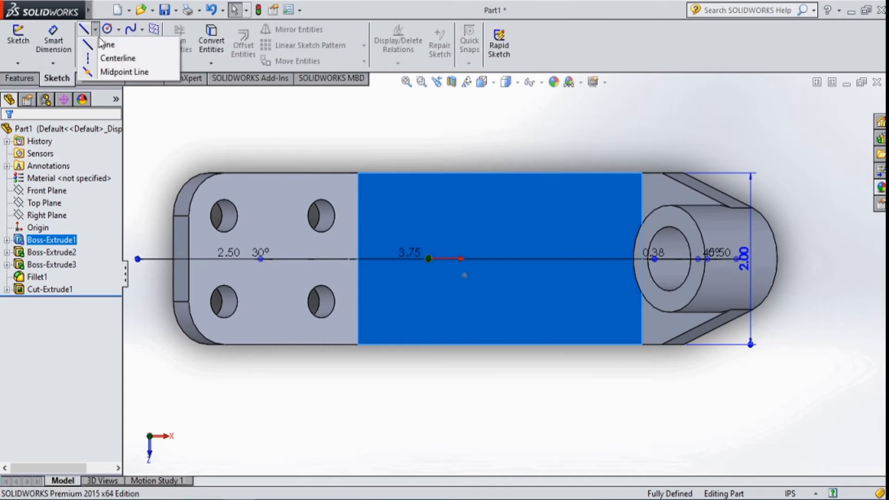
pyautogui.click(115, 58)
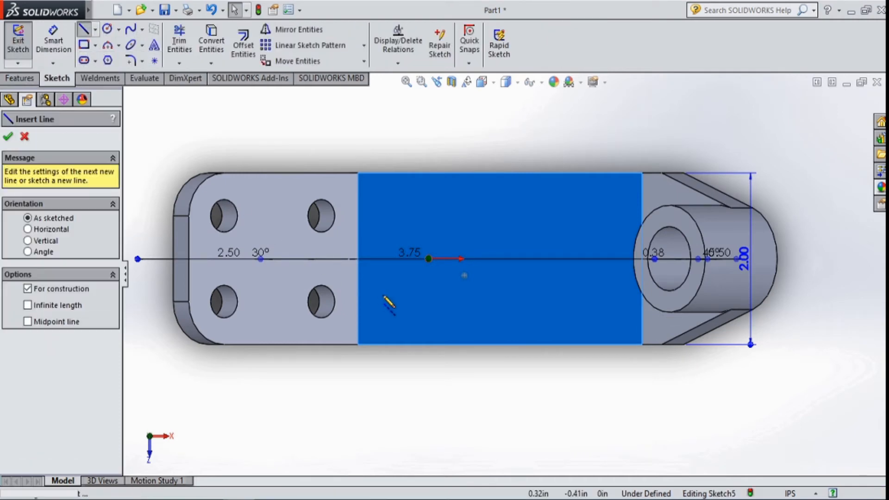
pyautogui.click(356, 258)
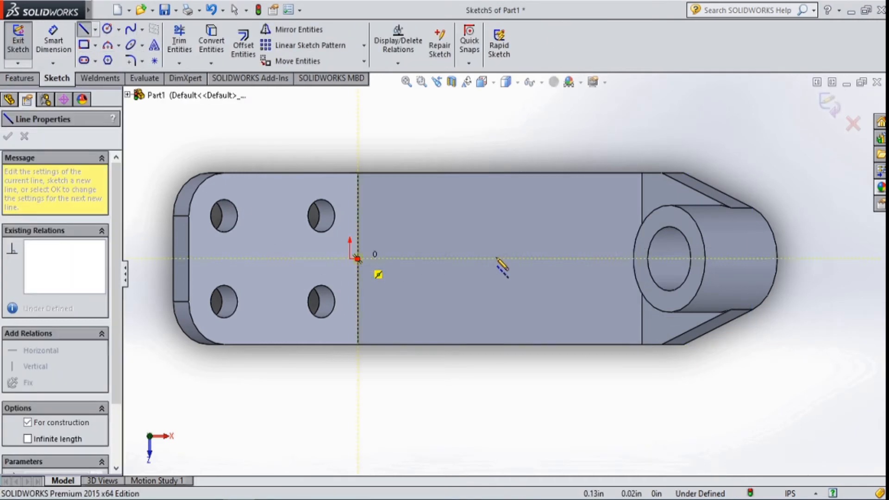
pyautogui.click(635, 259)
pyautogui.press('Escape')
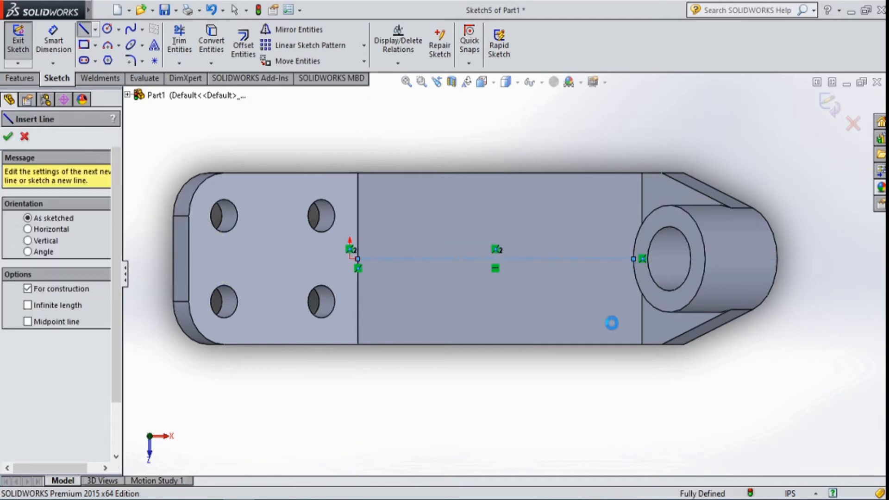
pyautogui.press('Escape')
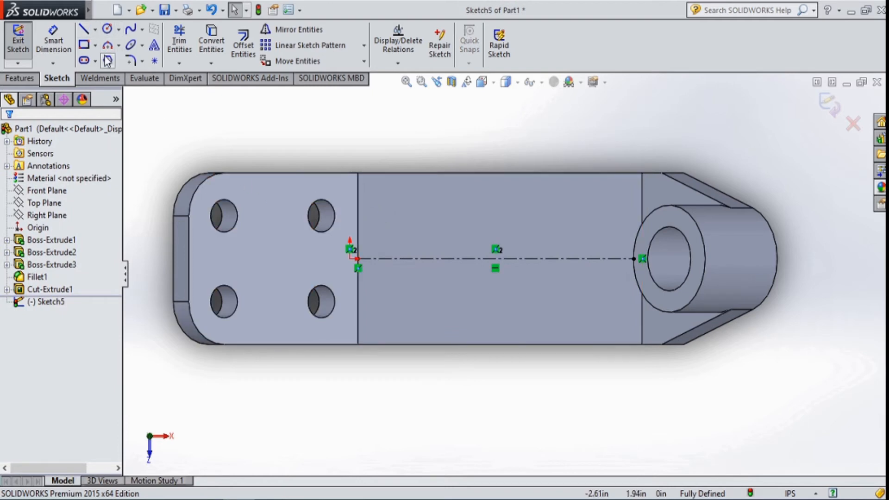
# - Sketch a horizontal straight slot below the centerline near the flange, about 0.84 in between centres and 0.34 in wide
pyautogui.click(406, 301)
pyautogui.click(474, 301)
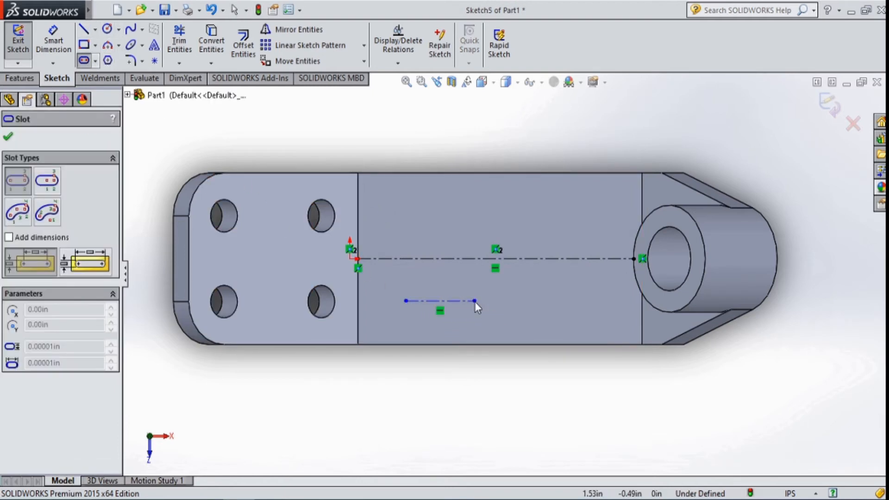
pyautogui.click(479, 313)
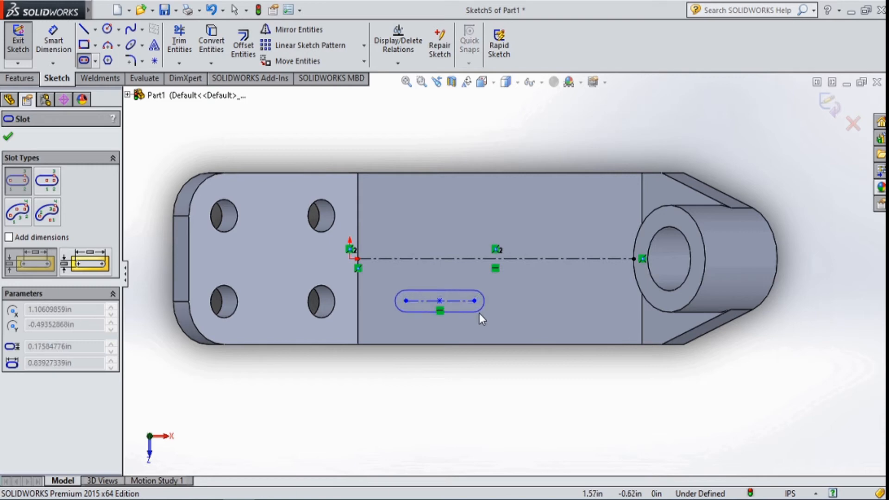
# - Sketch a second horizontal slot level with the first and nearer the boss, about 0.91 in between centres and 0.38 in wide
pyautogui.click(536, 301)
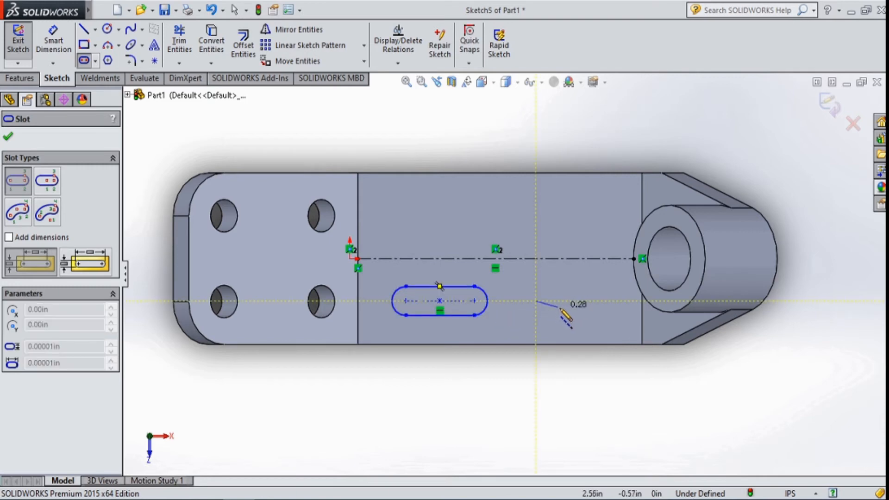
pyautogui.click(611, 301)
pyautogui.click(612, 304)
pyautogui.click(621, 318)
pyautogui.press('Escape')
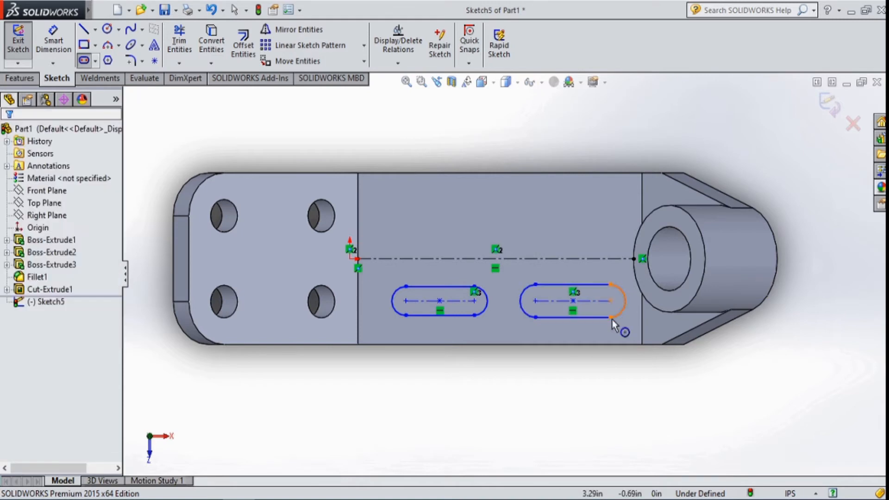
# - Dimension the horizontal distance from the lower flange bend corner to the first slot's nearest arc centre as 0.63 in
pyautogui.click(54, 42)
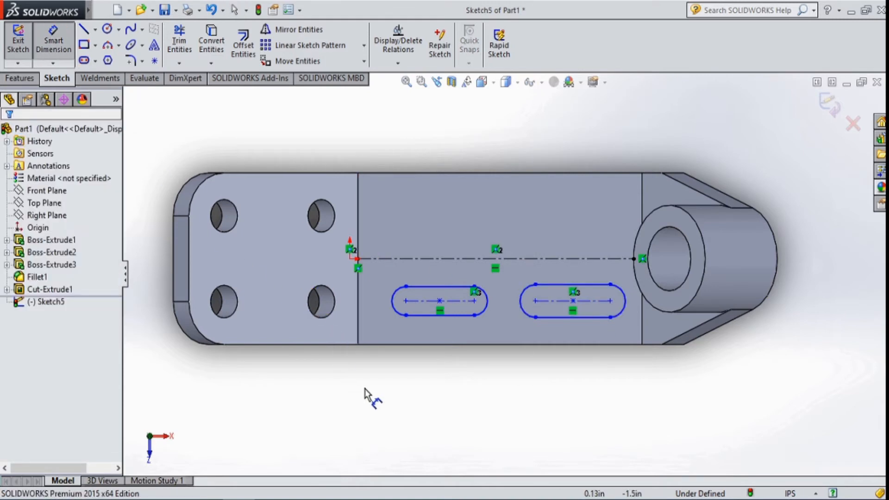
pyautogui.moveTo(394, 377); pyautogui.dragTo(384, 273, button='middle')
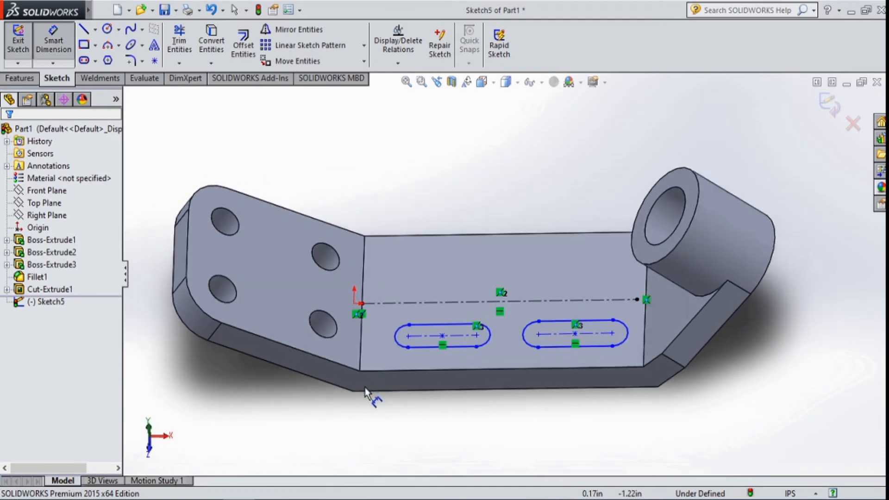
pyautogui.click(354, 393)
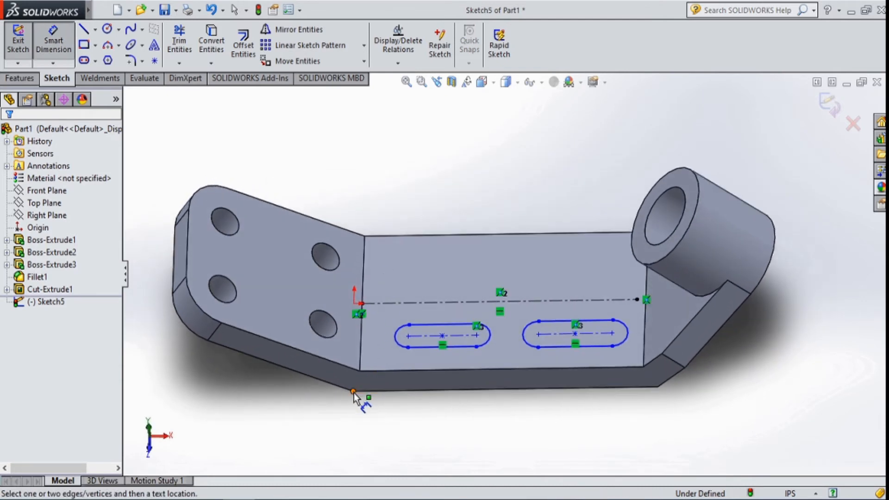
pyautogui.click(408, 337)
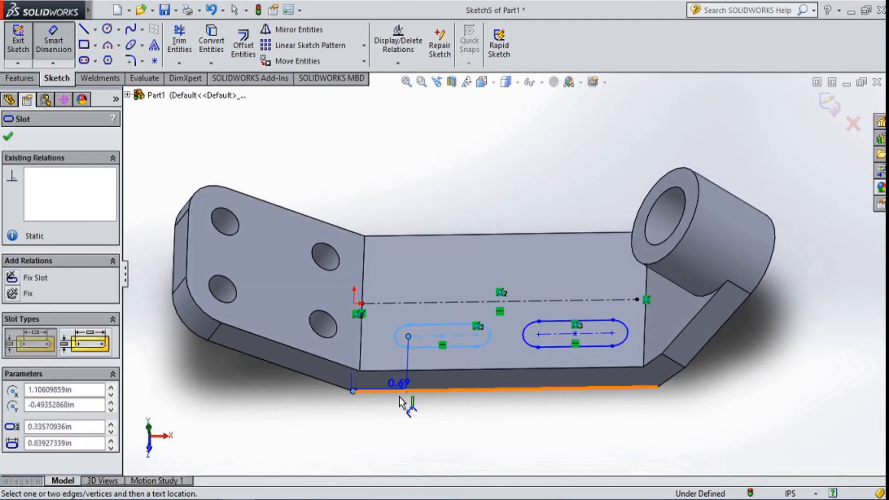
pyautogui.click(400, 438)
pyautogui.write('0.')
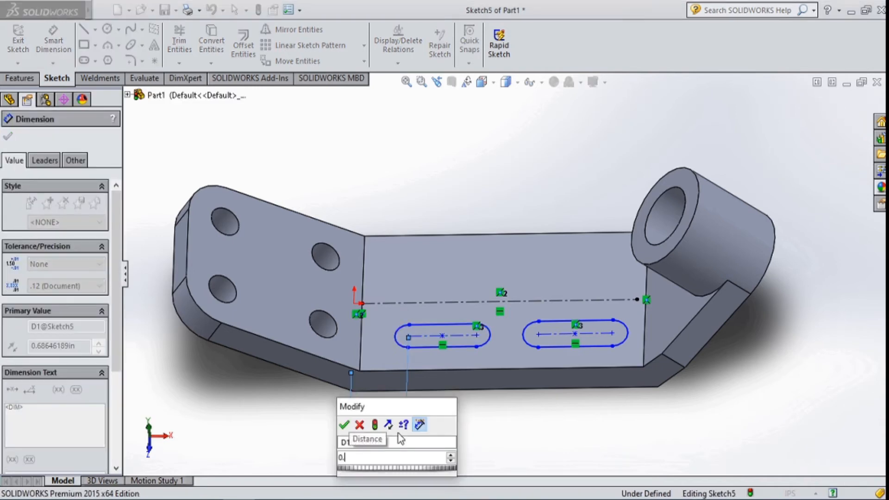
pyautogui.write('63')
pyautogui.press('Return')
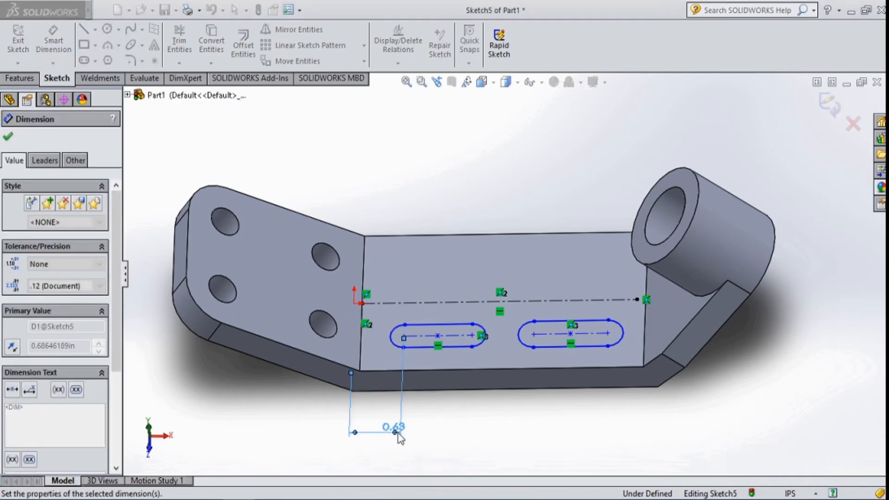
# - Dimension the centre-to-centre length of the slot nearest the flange as 0.50 in
pyautogui.click(449, 337)
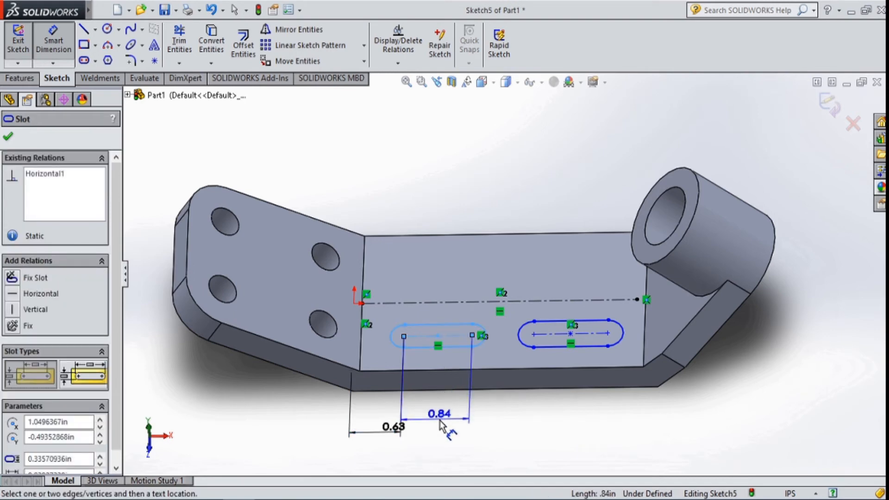
pyautogui.click(442, 427)
pyautogui.write('0.50')
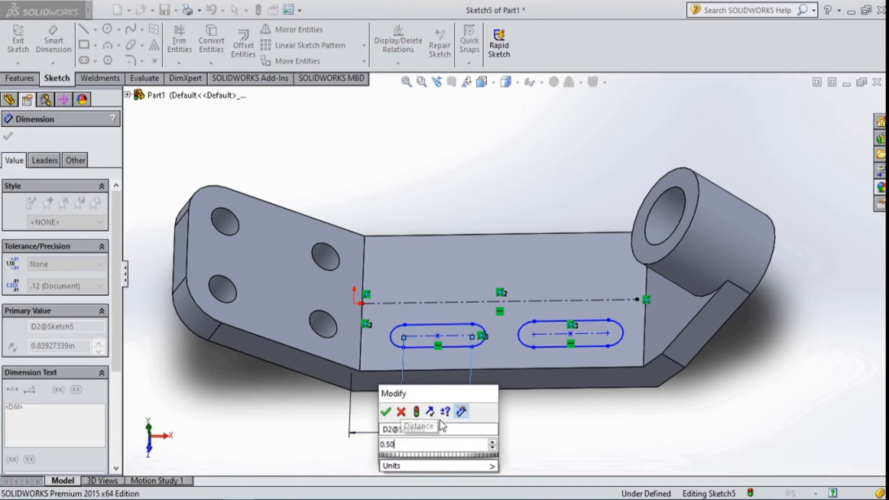
pyautogui.press('Return')
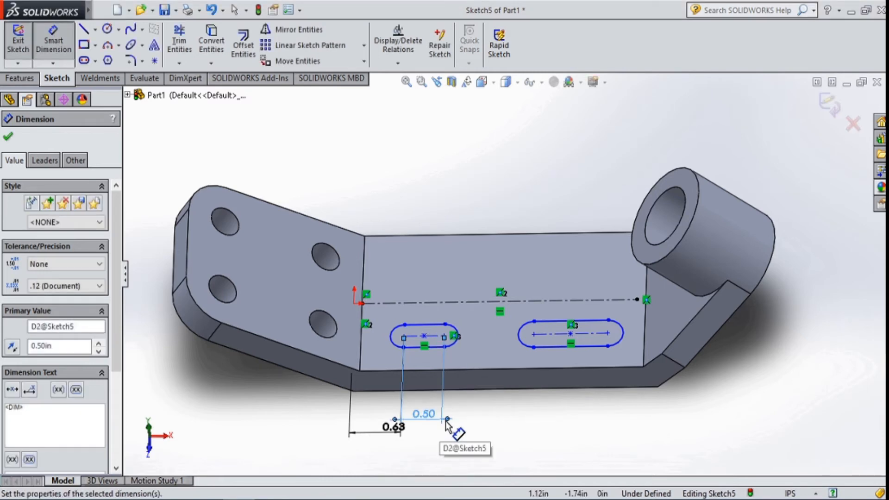
# - Dimension the centre-to-centre length of the slot nearest the boss as 0.50 in
pyautogui.click(562, 341)
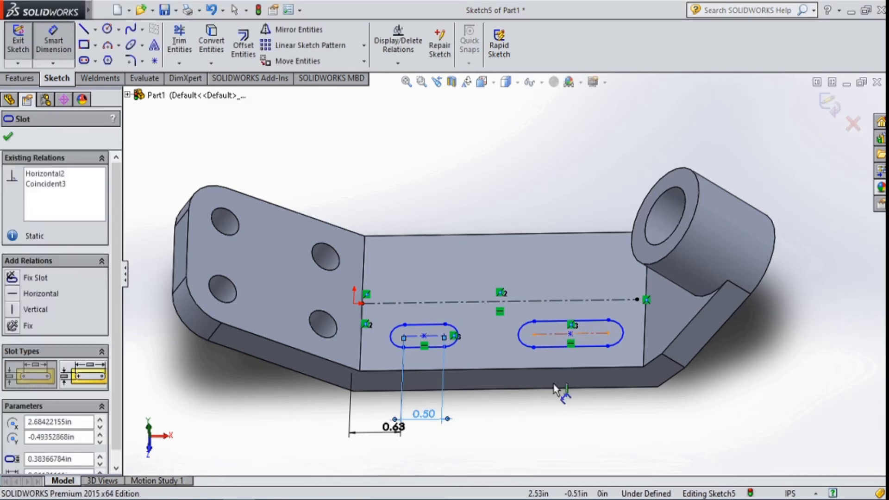
pyautogui.click(554, 424)
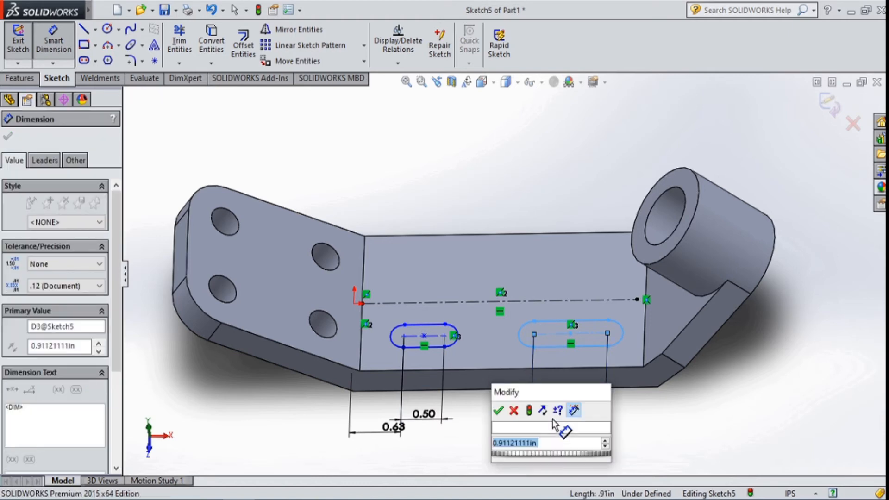
pyautogui.write('0.50')
pyautogui.press('Return')
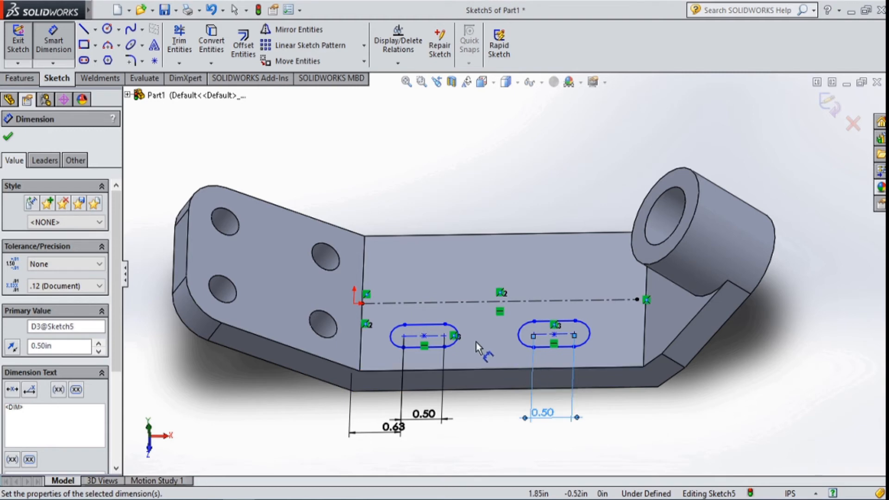
# - Dimension the end radius of the slot nearest the flange as 0.18 in
pyautogui.click(393, 336)
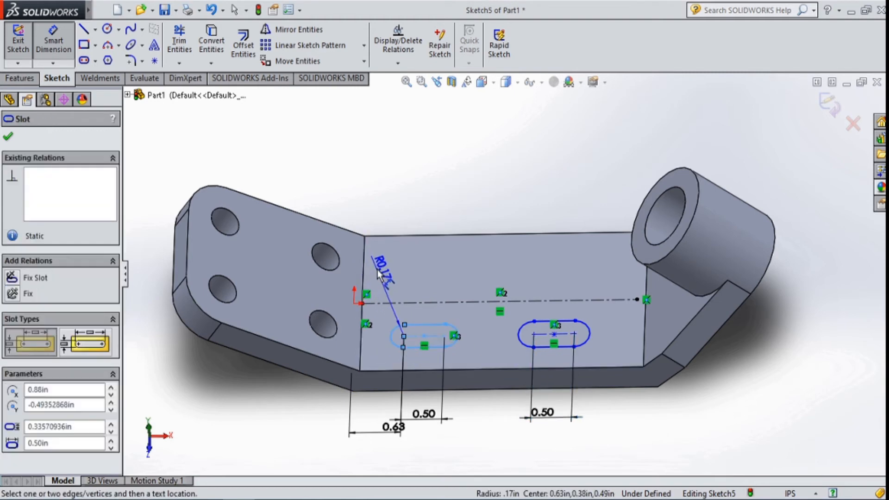
pyautogui.click(377, 269)
pyautogui.write('0.')
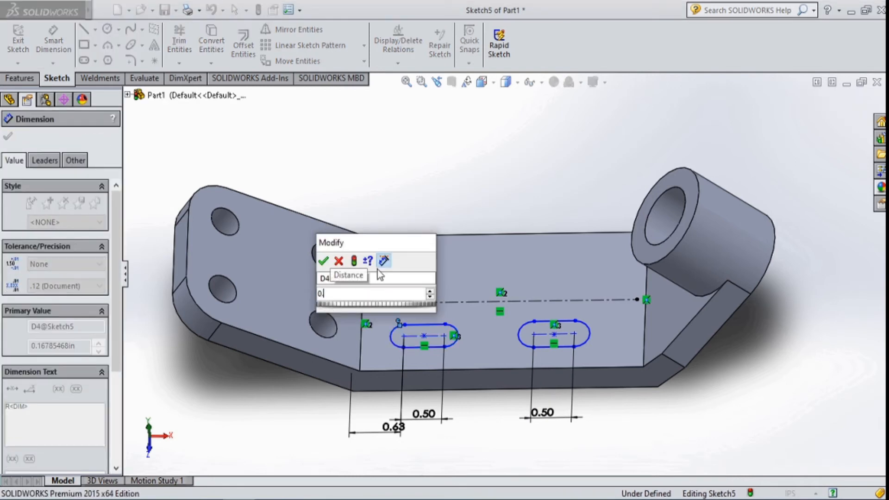
pyautogui.write('17')
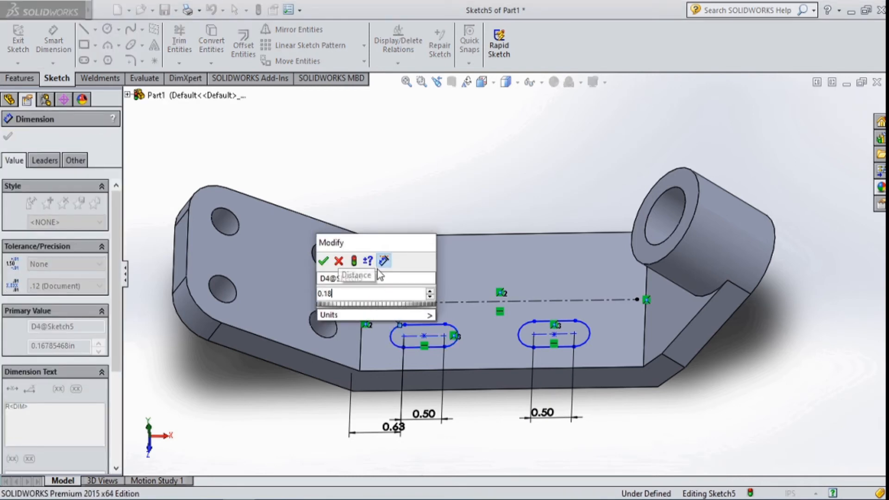
pyautogui.press('Return')
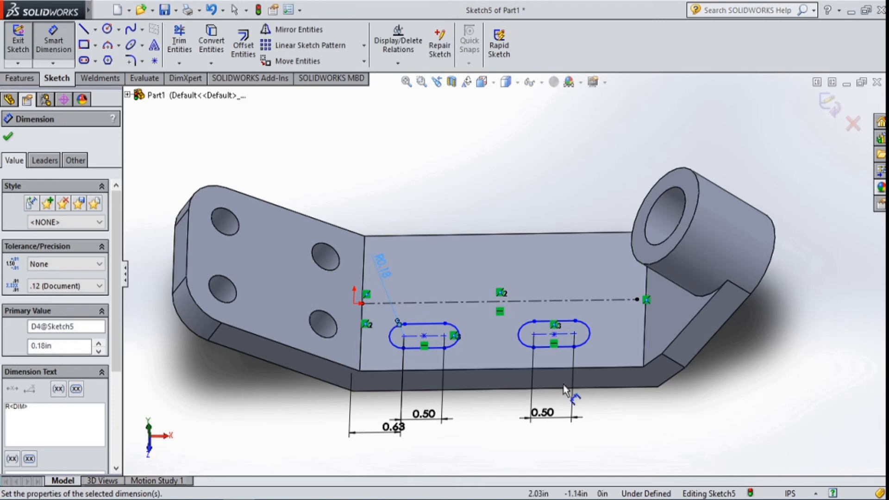
# - Dimension the end radius of the slot nearest the boss as 0.18 in
pyautogui.click(519, 338)
pyautogui.click(463, 290)
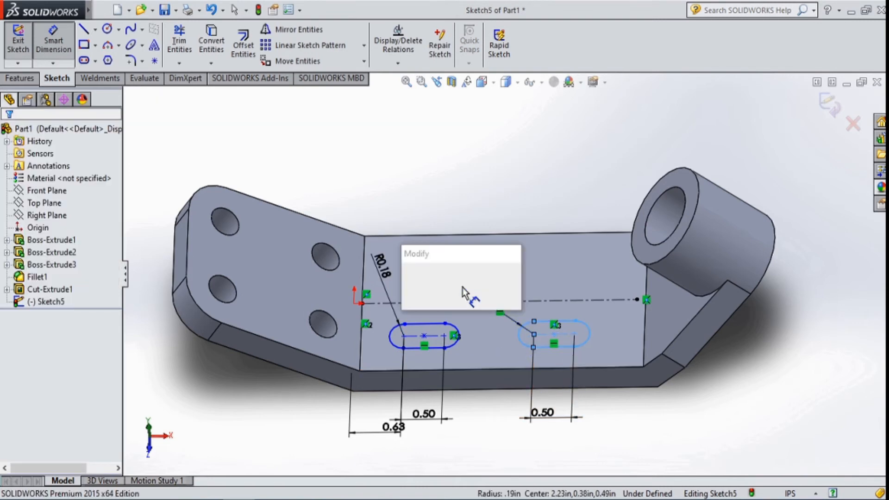
pyautogui.write('0.1')
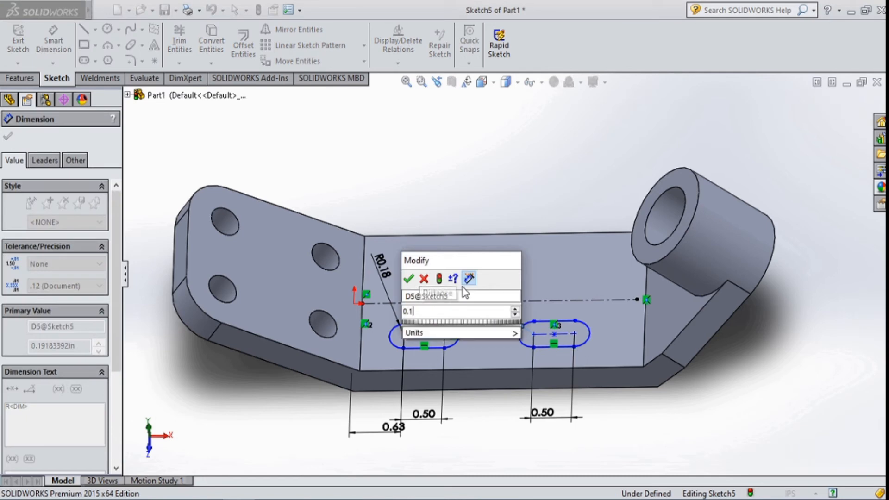
pyautogui.write('8')
pyautogui.press('Return')
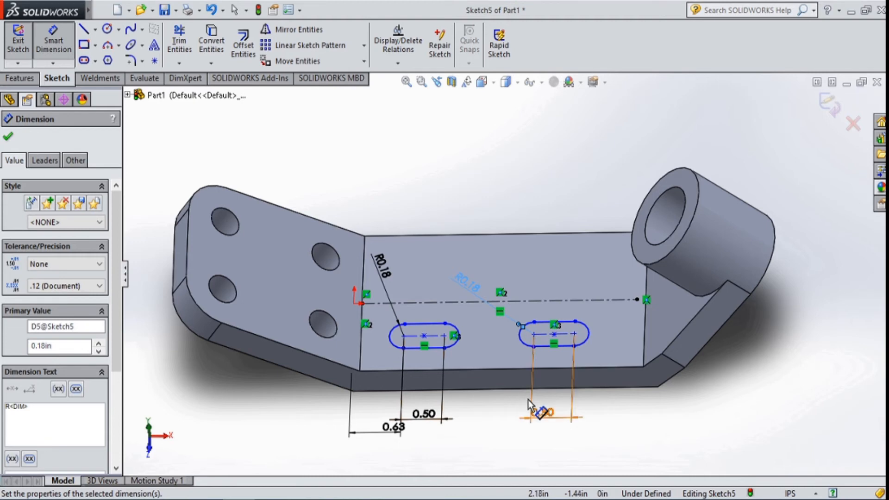
# - Dimension the gap between the two slots' facing arc centres as 1.25 in
pyautogui.click(535, 335)
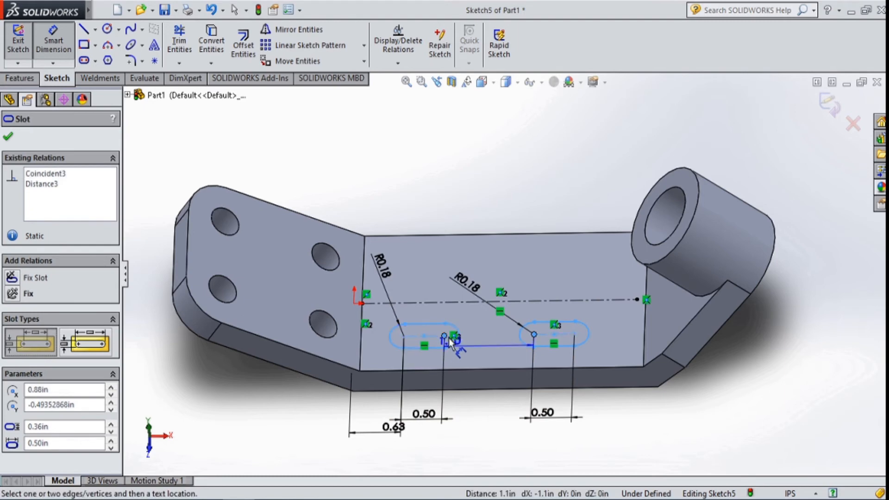
pyautogui.click(445, 336)
pyautogui.click(482, 422)
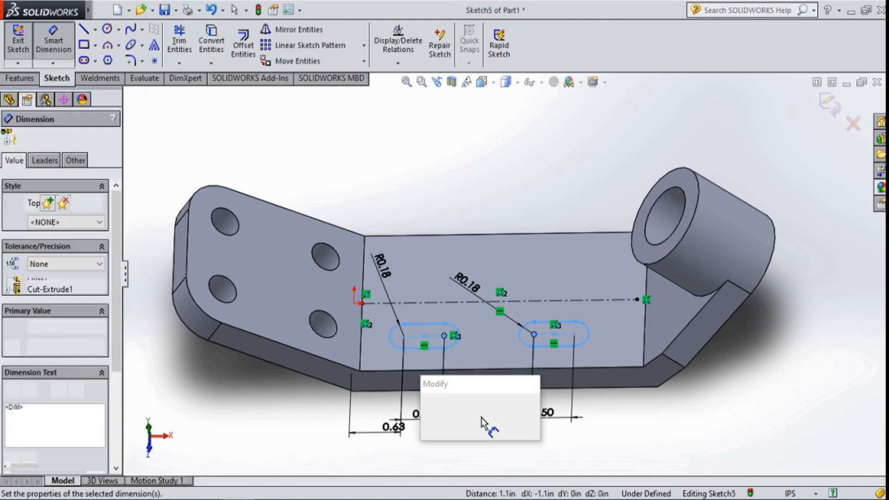
pyautogui.write('1.25')
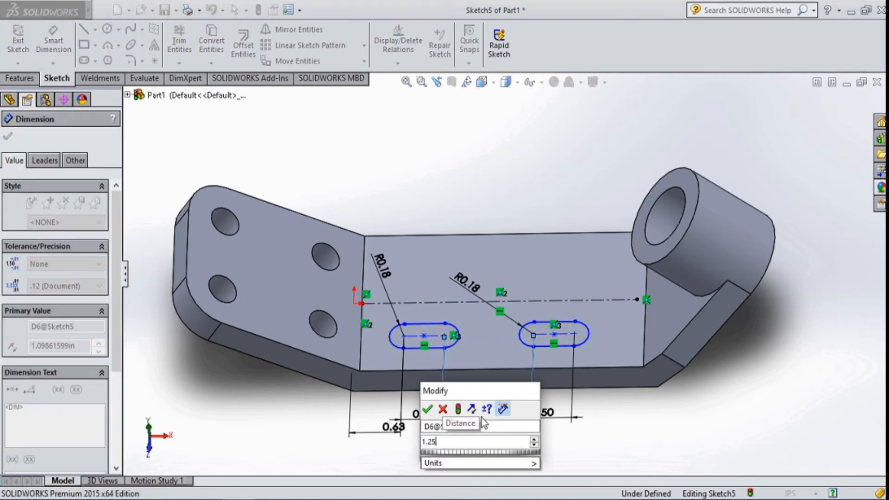
pyautogui.press('Return')
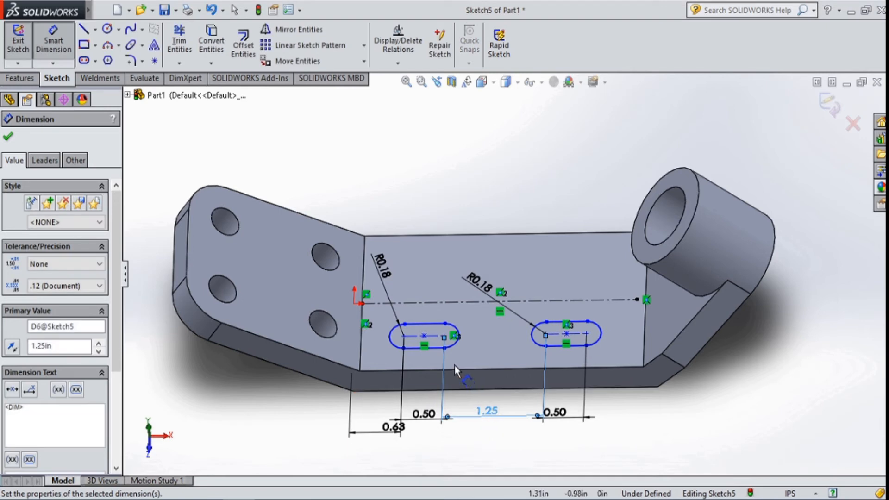
# - Dimension the distance from the flange-side slot's centreline to the middle section's lower edge as 0.50 in
pyautogui.click(436, 338)
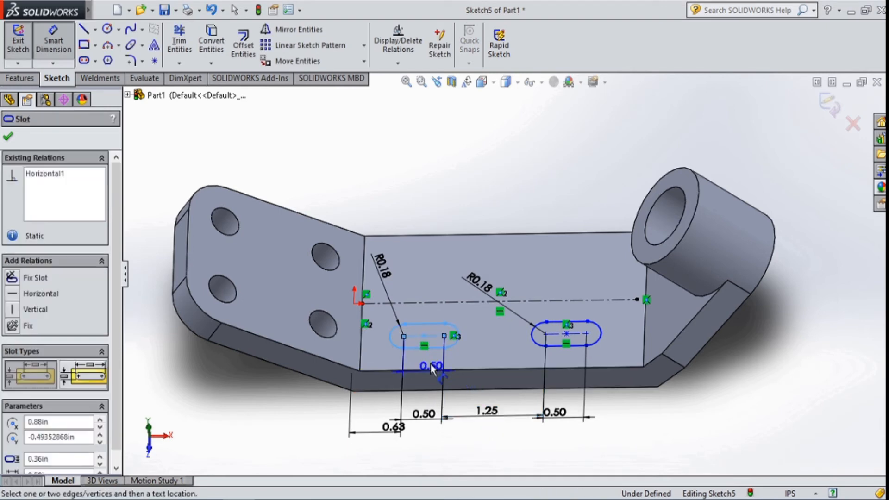
pyautogui.click(432, 371)
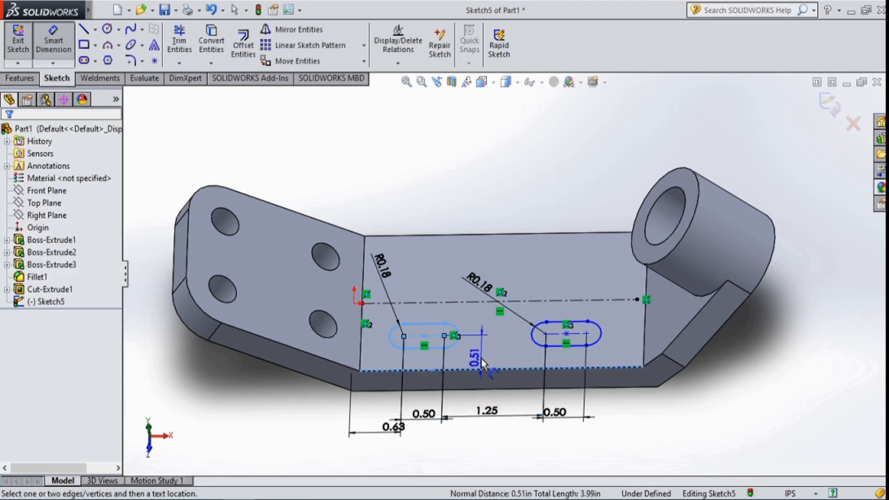
pyautogui.click(482, 363)
pyautogui.write('0.5')
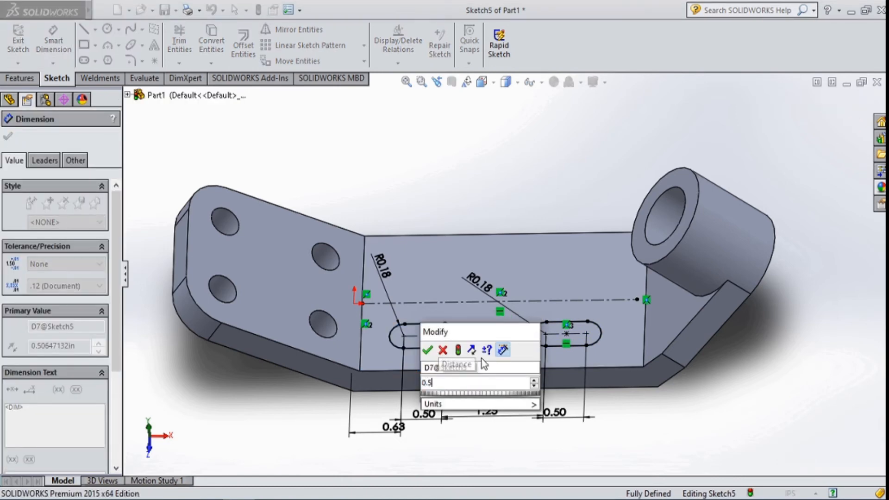
pyautogui.press('Return')
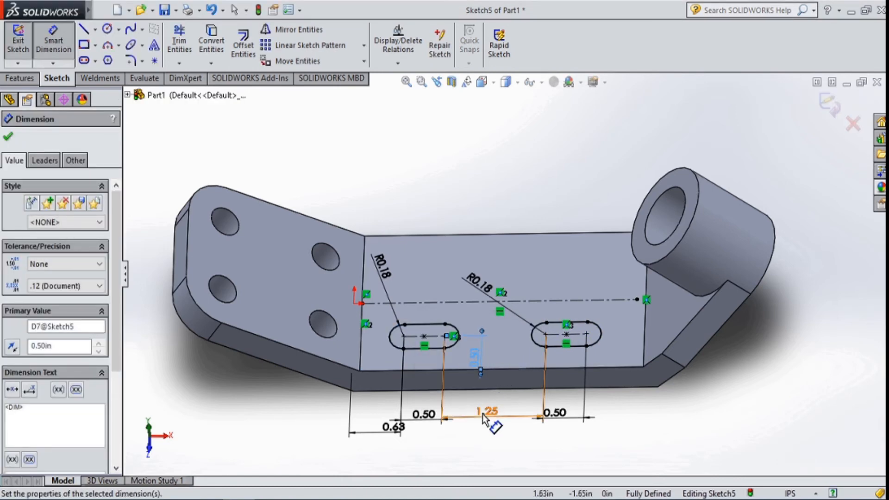
# - Mirror both slots about the horizontal construction centreline of the middle section
pyautogui.click(296, 30)
pyautogui.click(442, 349)
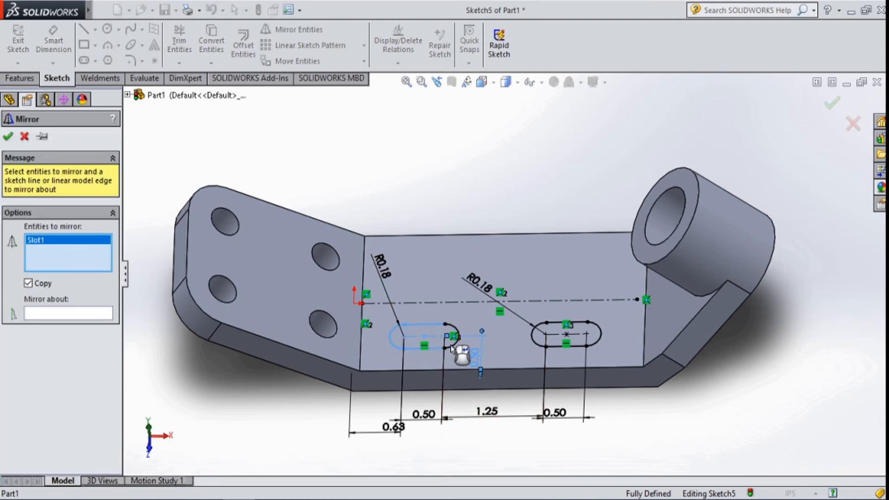
pyautogui.click(541, 346)
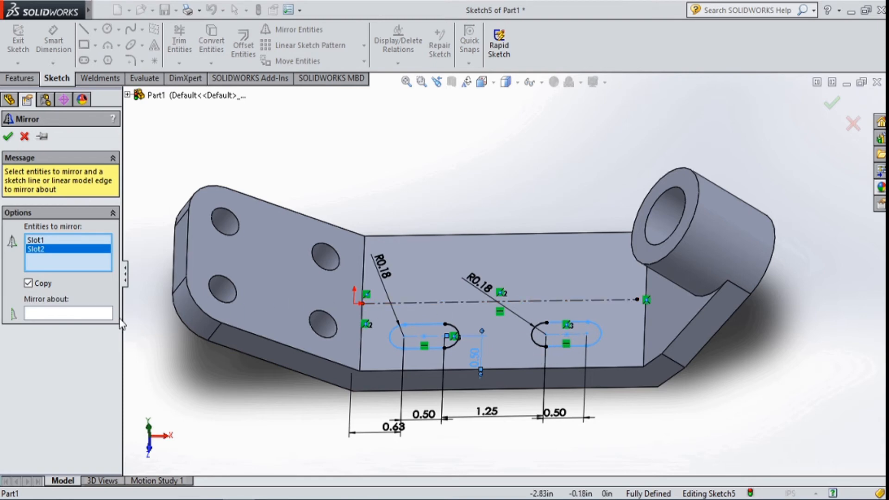
pyautogui.click(98, 315)
pyautogui.click(410, 306)
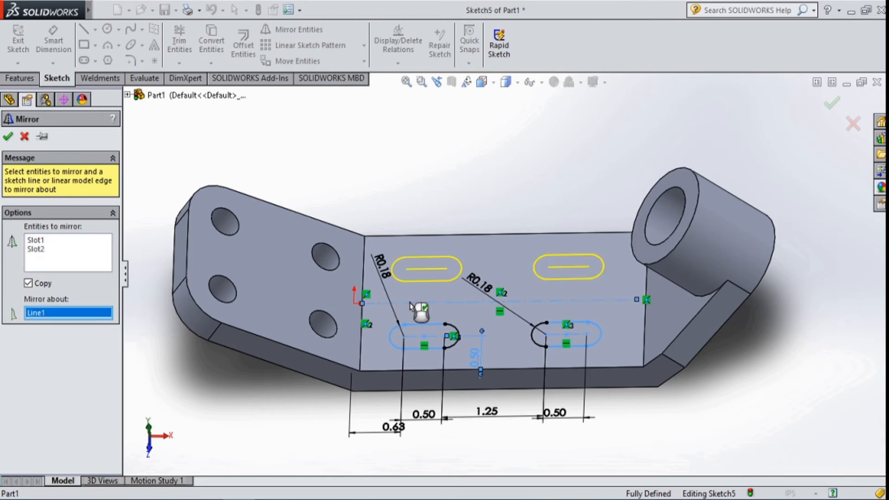
pyautogui.click(8, 138)
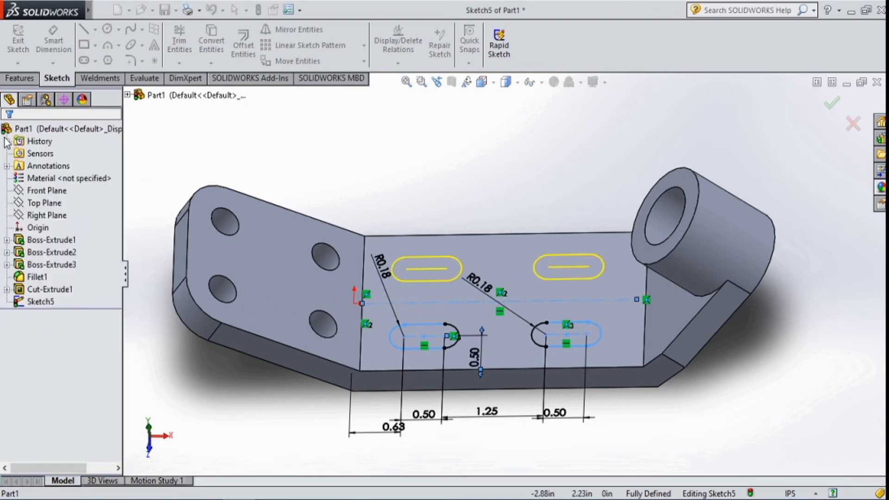
# - Cut the four sketched slots through the bracket's middle section with an Extruded Cut
pyautogui.click(20, 78)
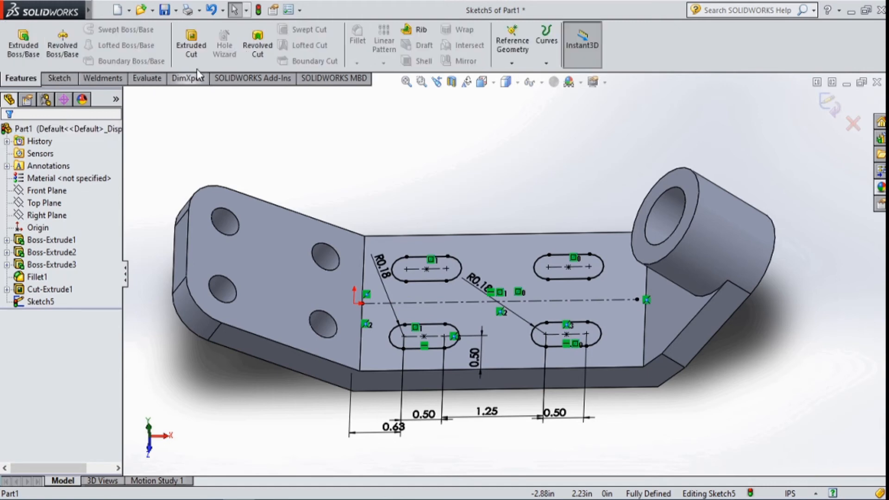
pyautogui.click(191, 45)
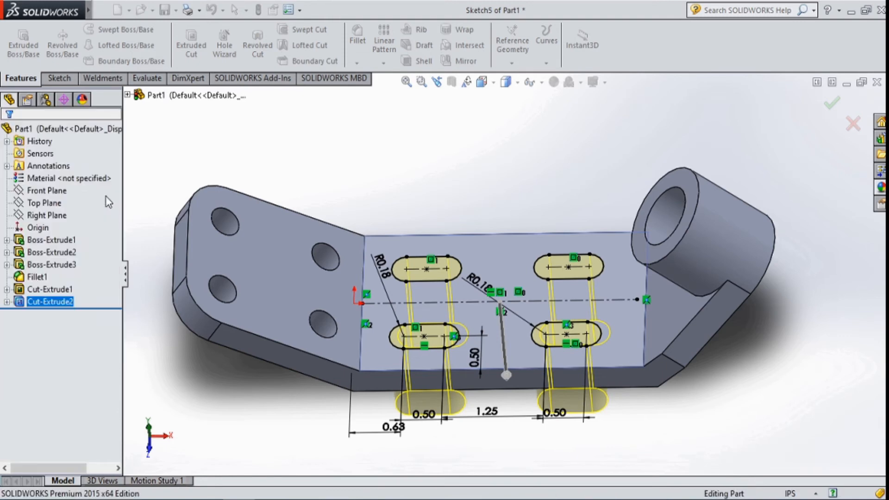
pyautogui.scroll(2, 501, 423)
pyautogui.click(499, 414)
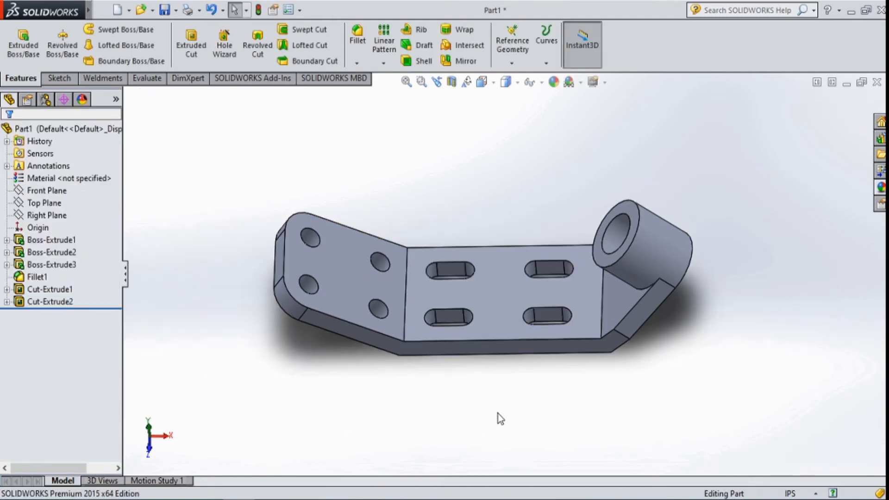
# - On the Front Plane, sketch a line about 0.81 in long down from the boss's lowest outer corner, continuing to the flange's upper end corner
pyautogui.moveTo(499, 413); pyautogui.dragTo(488, 331, button='middle')
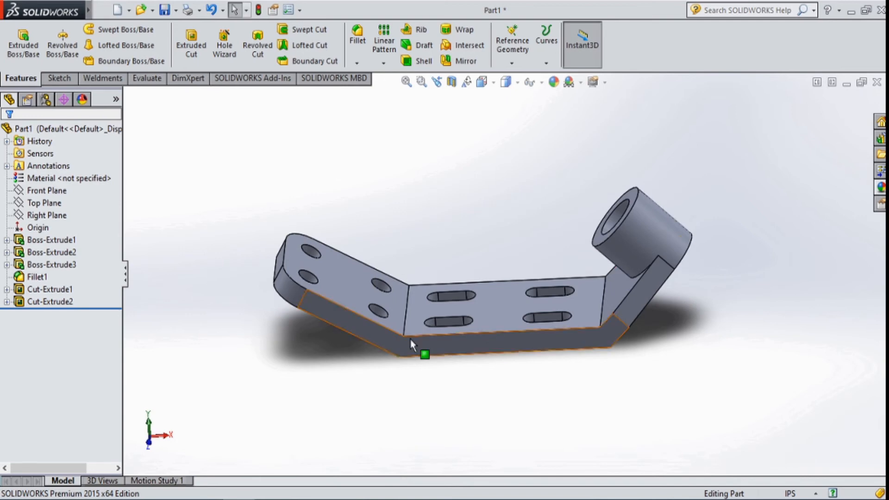
pyautogui.click(49, 191)
pyautogui.moveTo(371, 393)
pyautogui.mouseDown(button='middle')
pyautogui.moveTo(329, 397)
pyautogui.moveTo(271, 423)
pyautogui.moveTo(312, 417)
pyautogui.moveTo(353, 374)
pyautogui.mouseUp(button='middle')
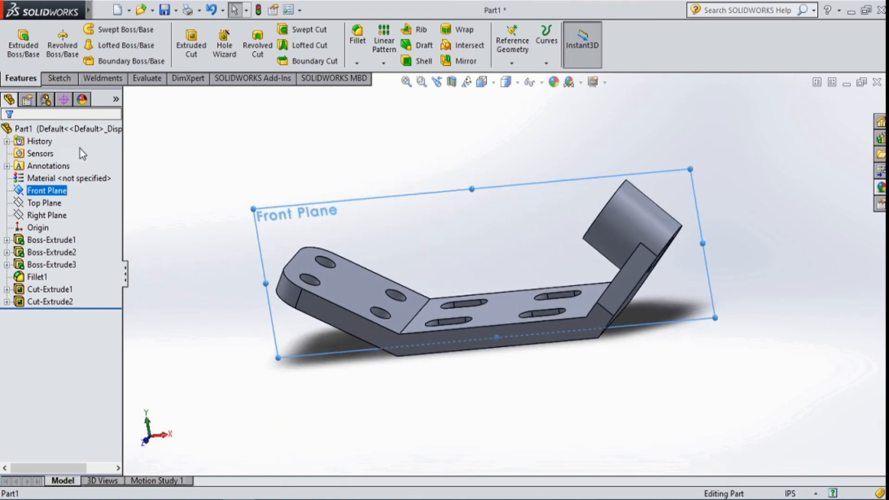
pyautogui.click(58, 78)
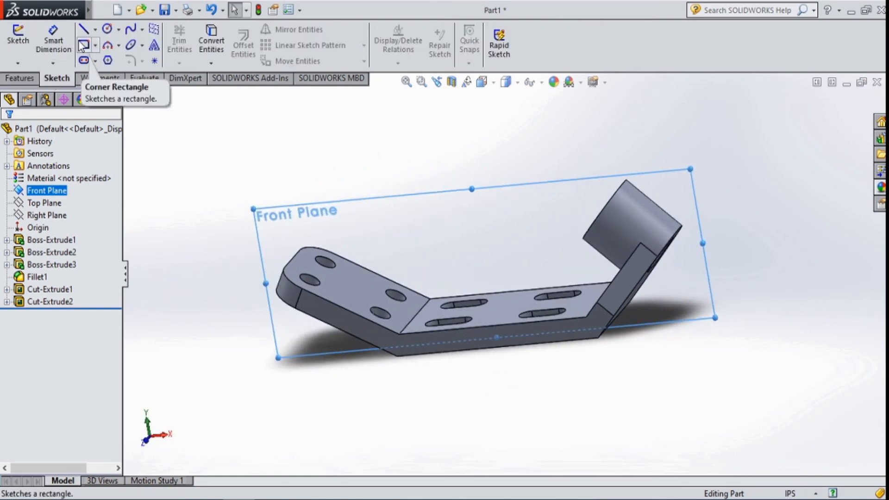
pyautogui.rightClick(54, 187)
pyautogui.click(109, 167)
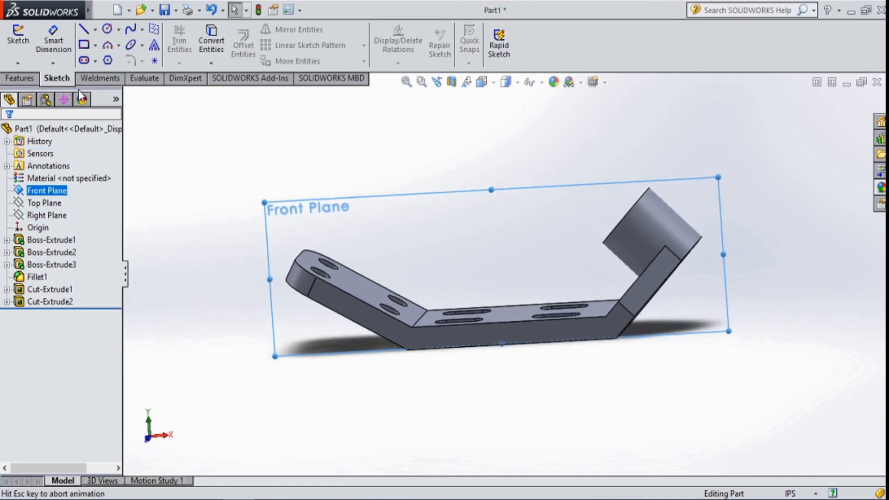
pyautogui.click(84, 32)
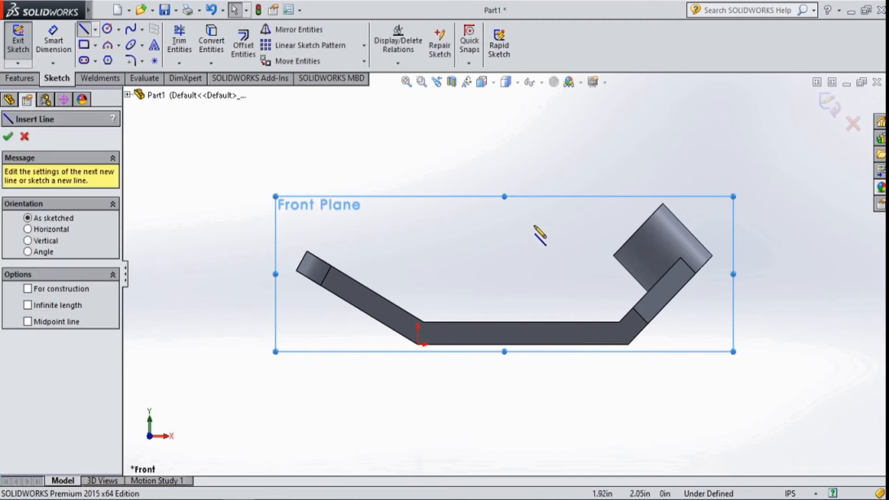
pyautogui.click(613, 255)
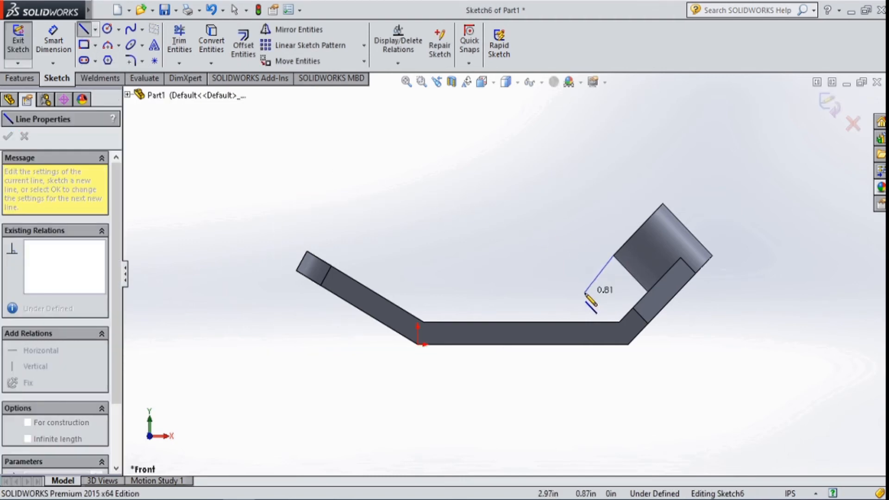
pyautogui.click(585, 292)
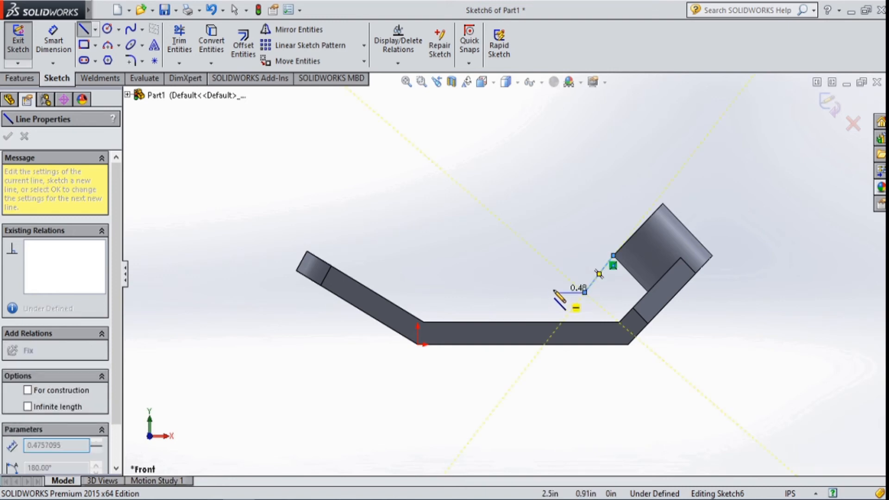
pyautogui.click(306, 252)
pyautogui.press('Escape')
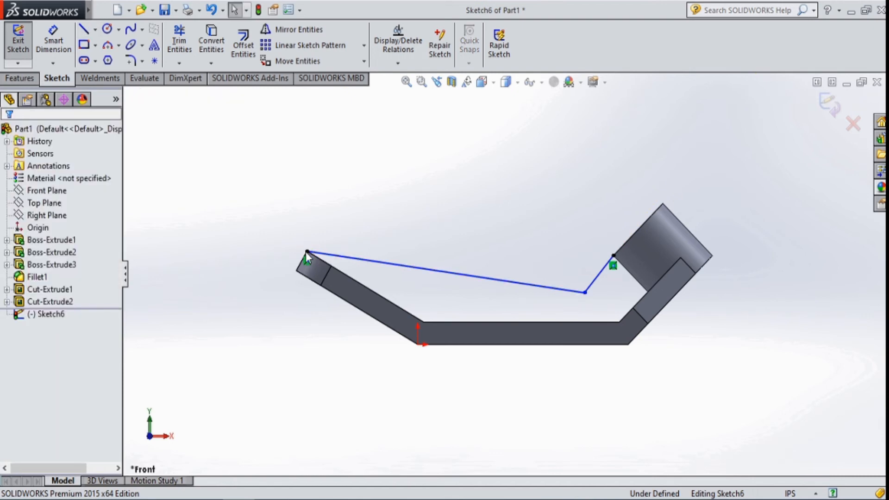
pyautogui.click(53, 41)
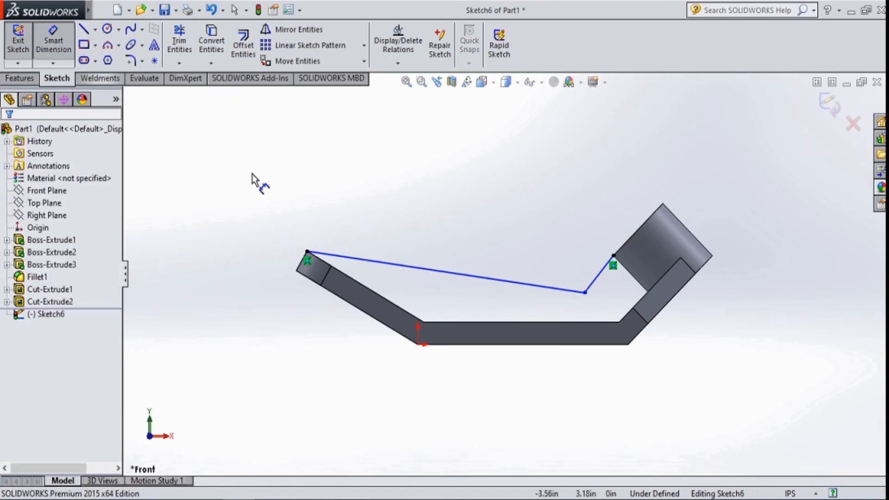
pyautogui.click(585, 293)
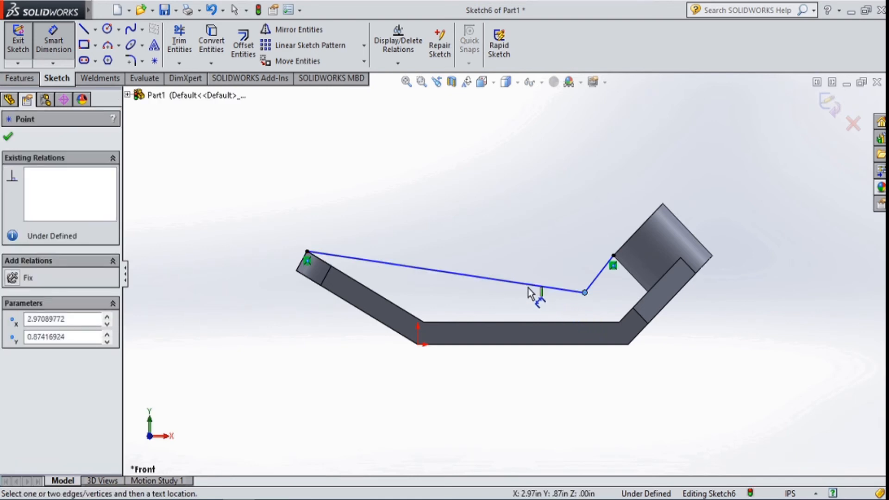
pyautogui.press('Escape')
# - Round the sketch corner between the long line and the short boss-side line with a 0.50 in sketch fillet
pyautogui.click(131, 60)
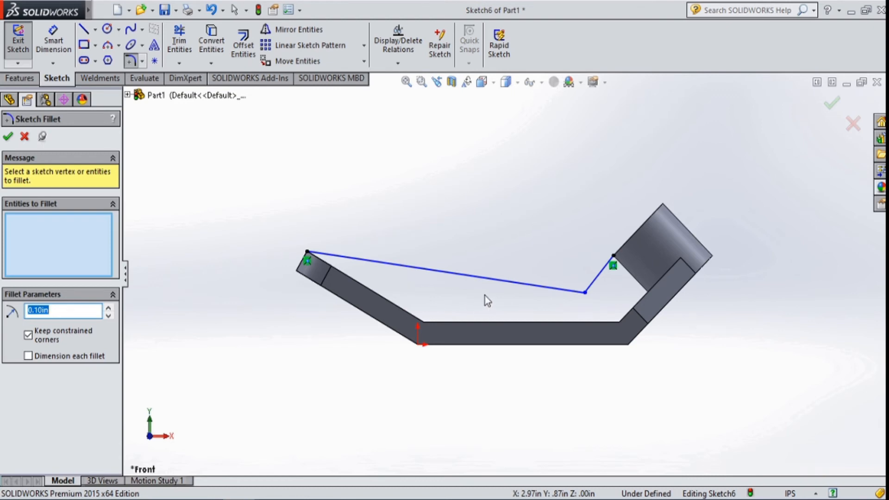
pyautogui.click(585, 292)
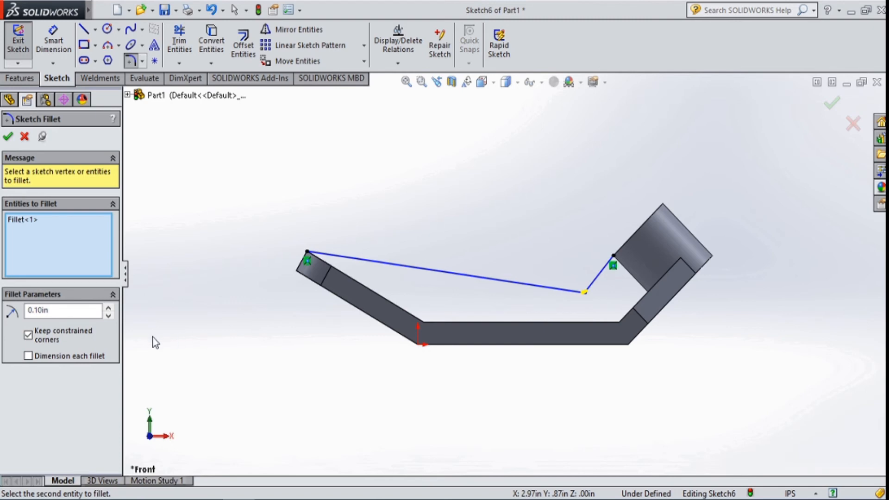
pyautogui.click(92, 312)
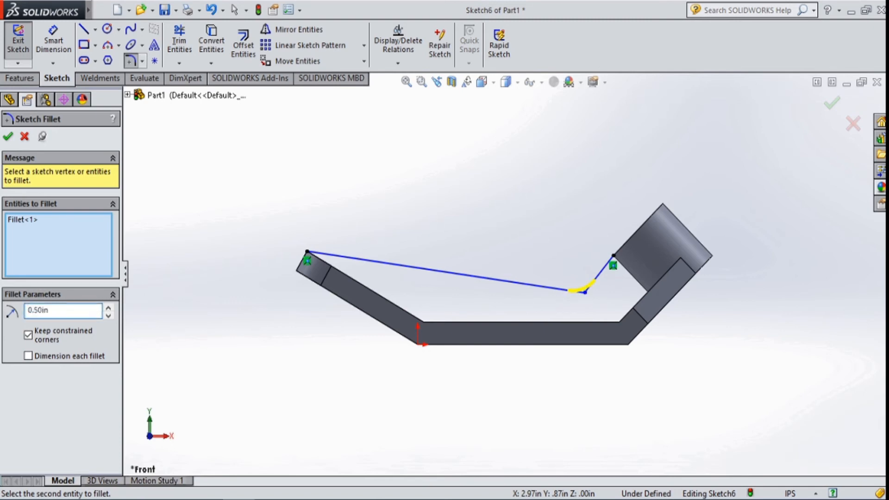
pyautogui.click(8, 137)
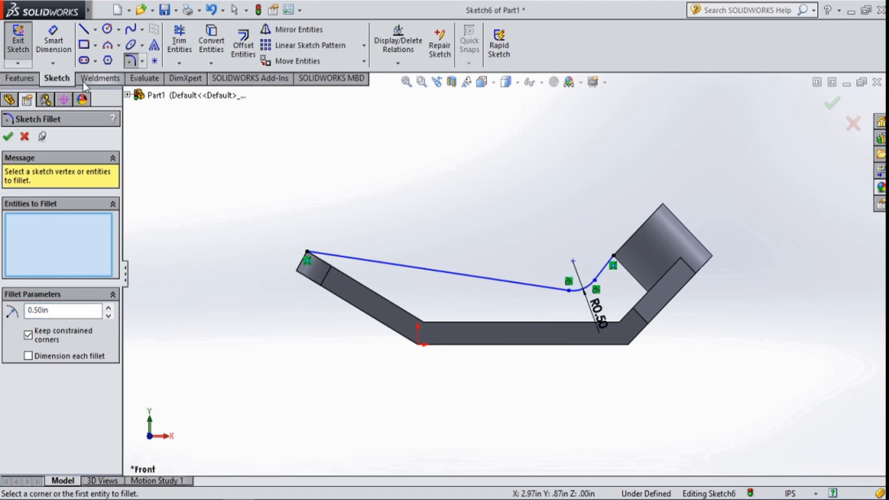
# - Sketch a horizontal construction line about 1.97 in long below the fillet arc and make it tangent to the arc
pyautogui.click(53, 42)
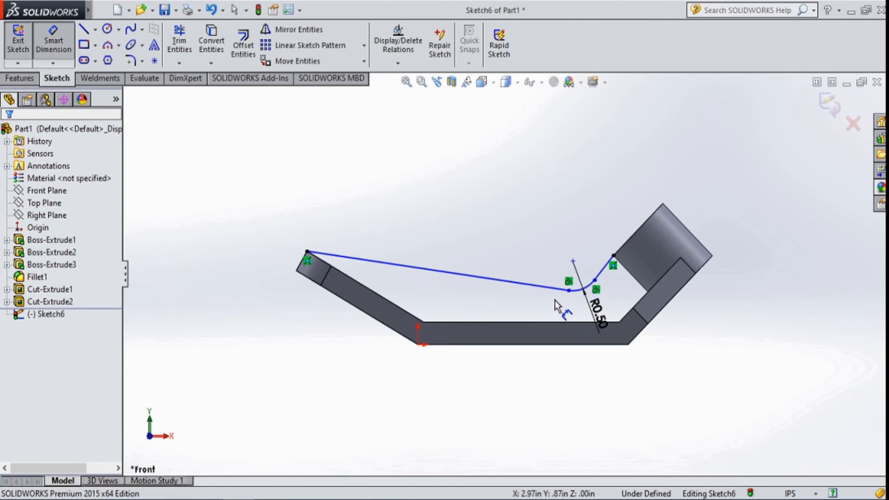
pyautogui.click(96, 29)
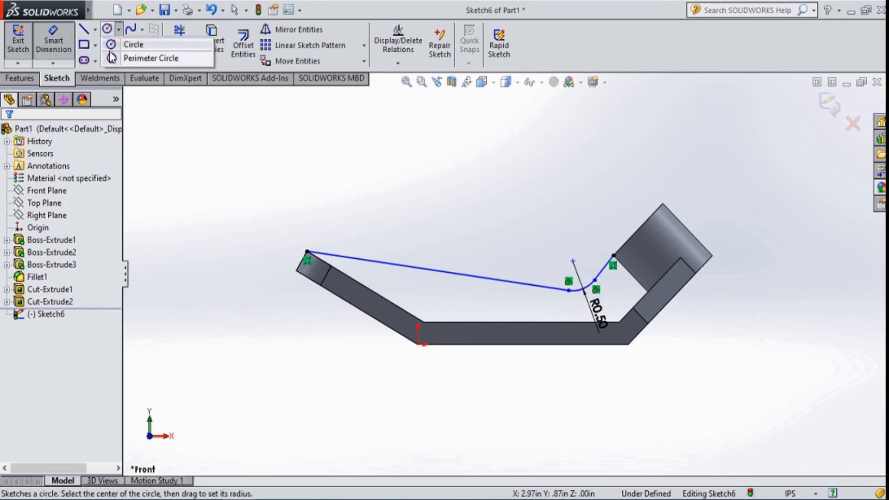
pyautogui.click(118, 58)
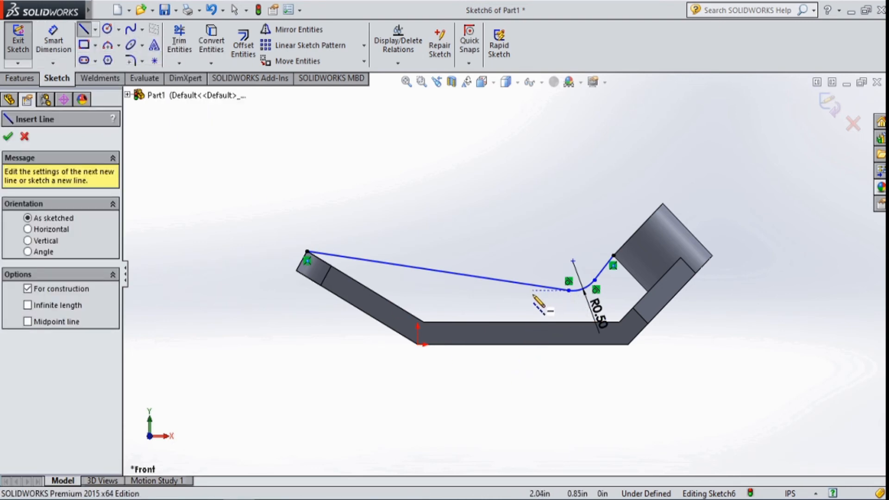
pyautogui.click(494, 297)
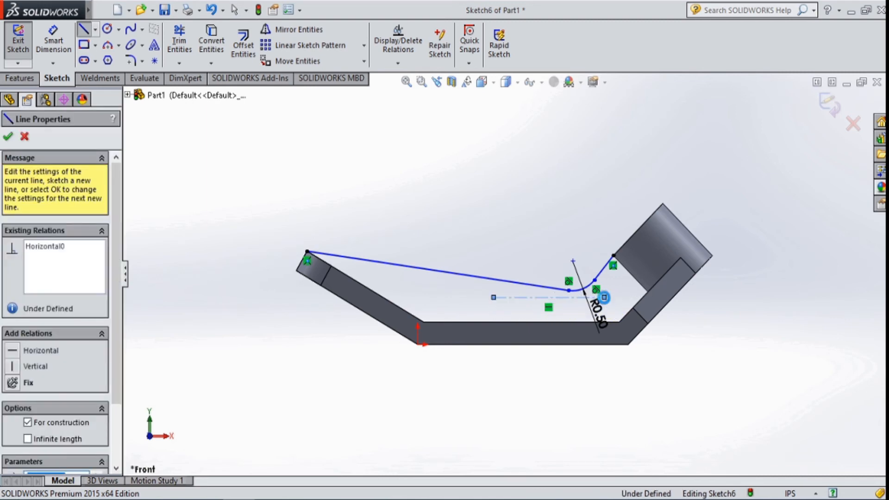
pyautogui.press('Escape')
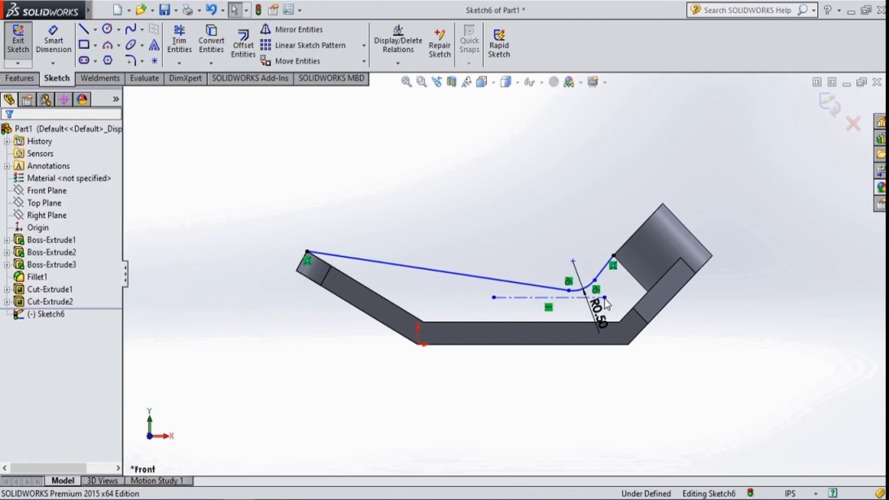
pyautogui.click(579, 298)
pyautogui.click(581, 291)
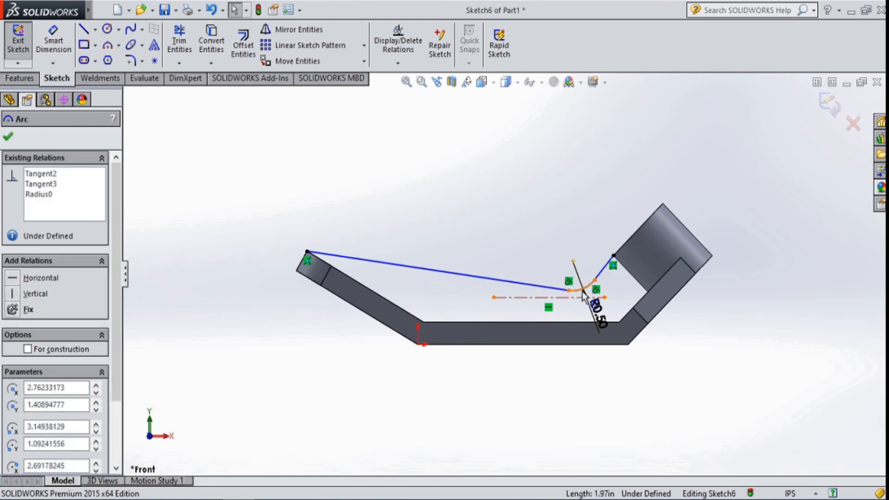
pyautogui.keyDown('ctrl'); pyautogui.click(584, 298); pyautogui.keyUp('ctrl')
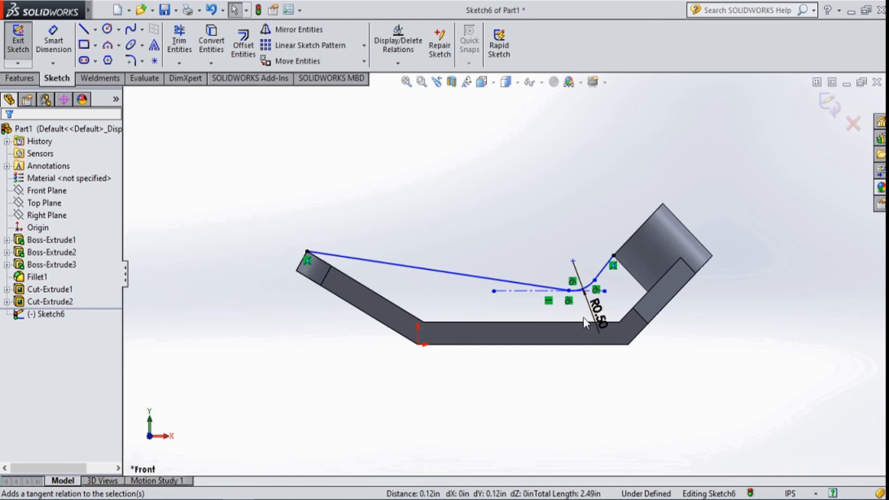
# - Dimension the distance between the construction line and the middle section's upper edge as 0.50 in
pyautogui.scroll(-2, 580, 309)
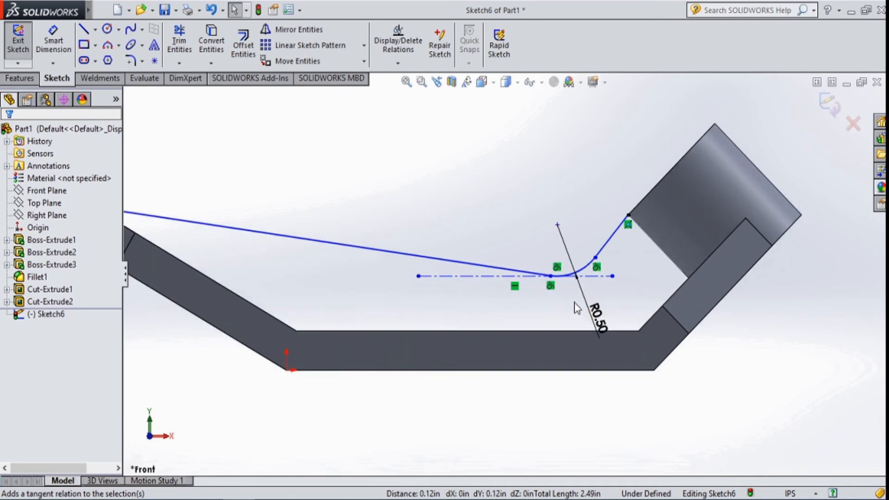
pyautogui.click(57, 41)
pyautogui.click(462, 277)
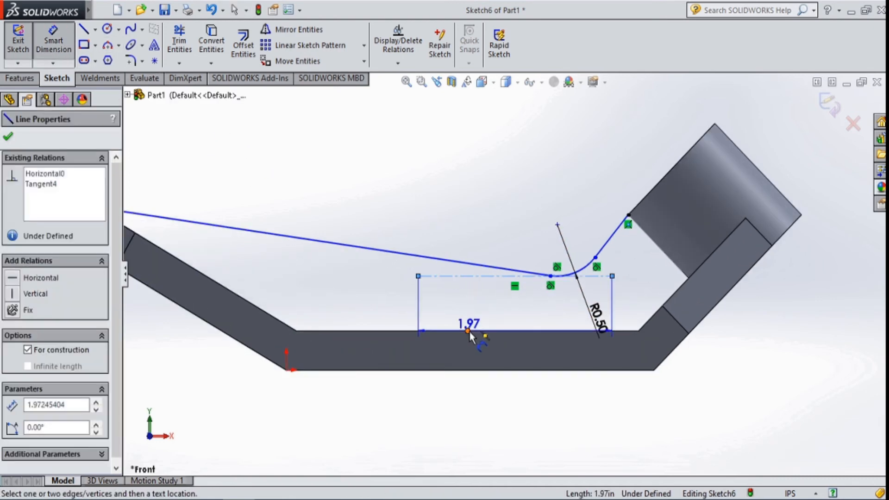
pyautogui.click(473, 332)
pyautogui.click(478, 310)
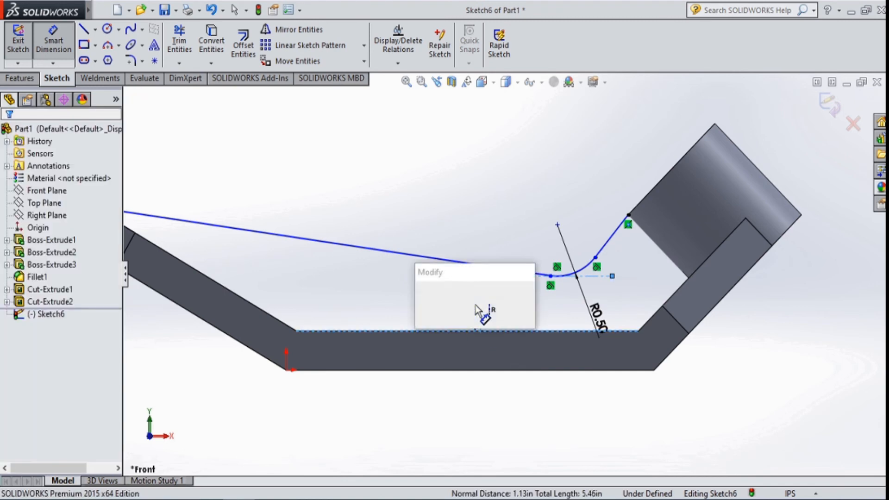
pyautogui.write('0.5')
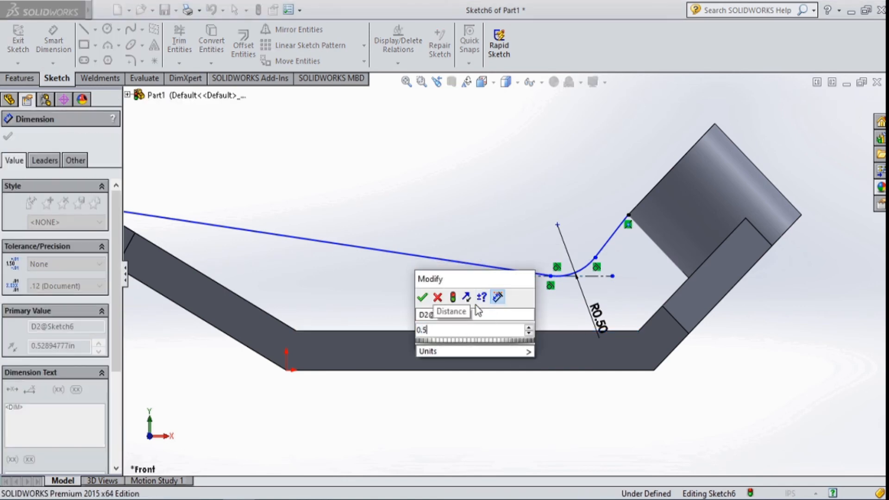
pyautogui.press('Return')
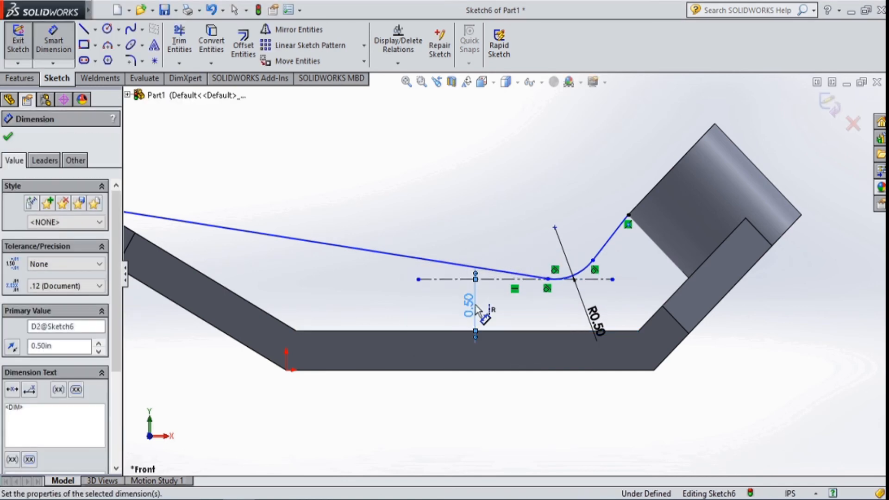
# - Make the short boss-side sketch line collinear with the boss's outer silhouette edge
pyautogui.press('z')
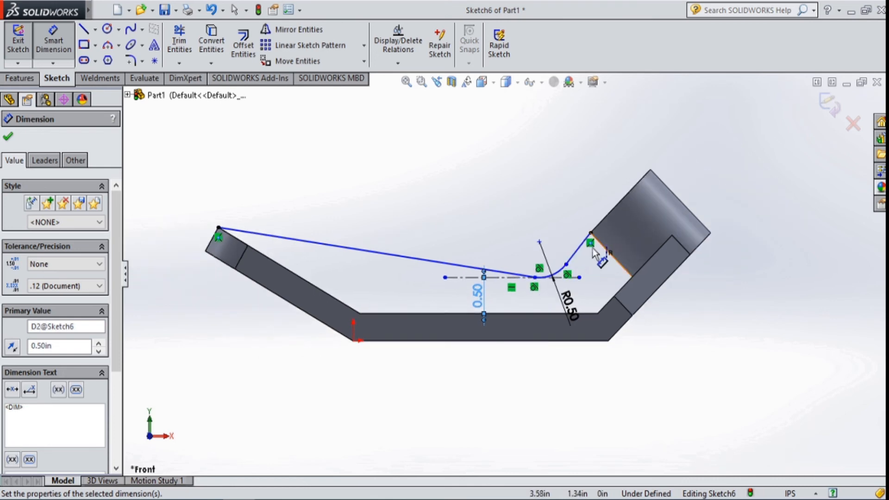
pyautogui.click(581, 248)
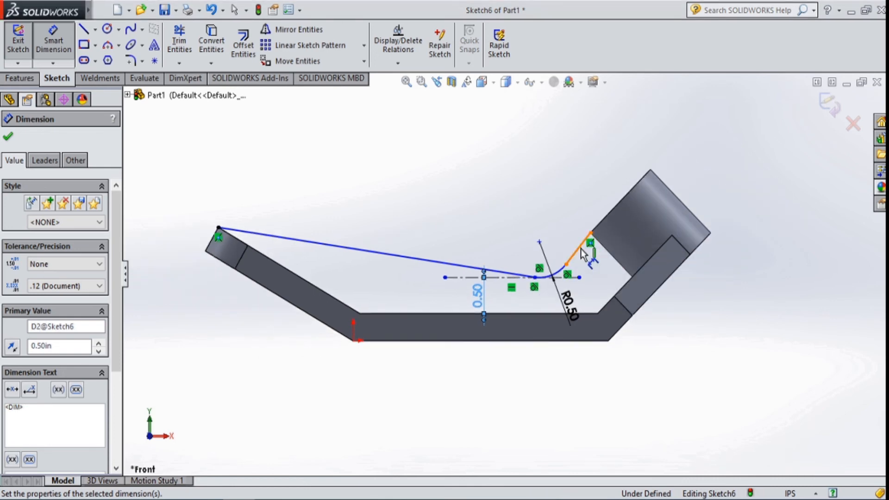
pyautogui.press('Escape')
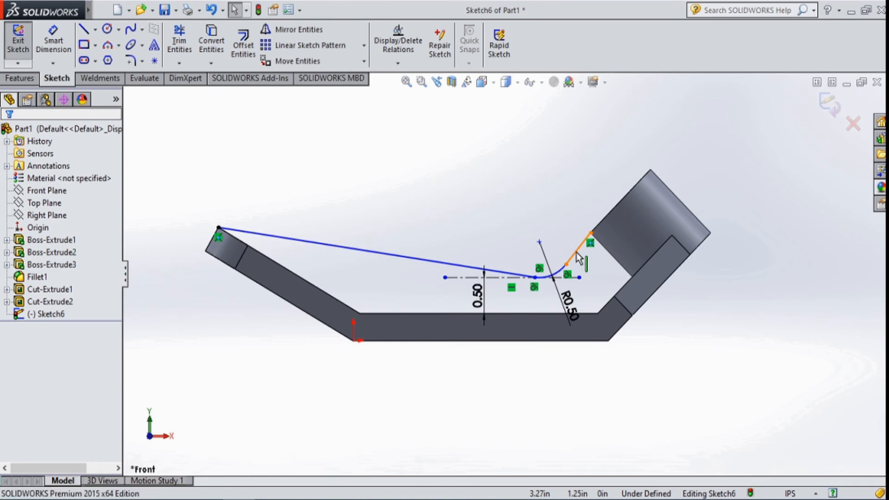
pyautogui.click(581, 254)
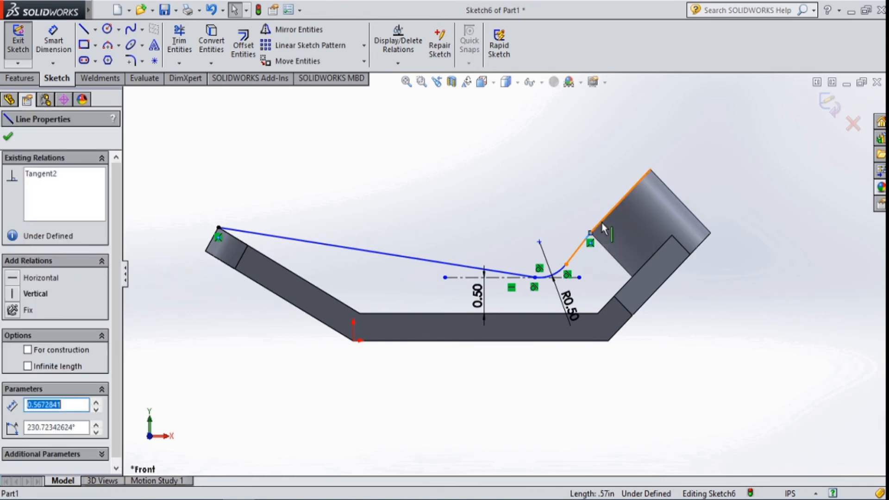
pyautogui.press('Escape')
pyautogui.keyDown('ctrl'); pyautogui.click(603, 226); pyautogui.keyUp('ctrl')
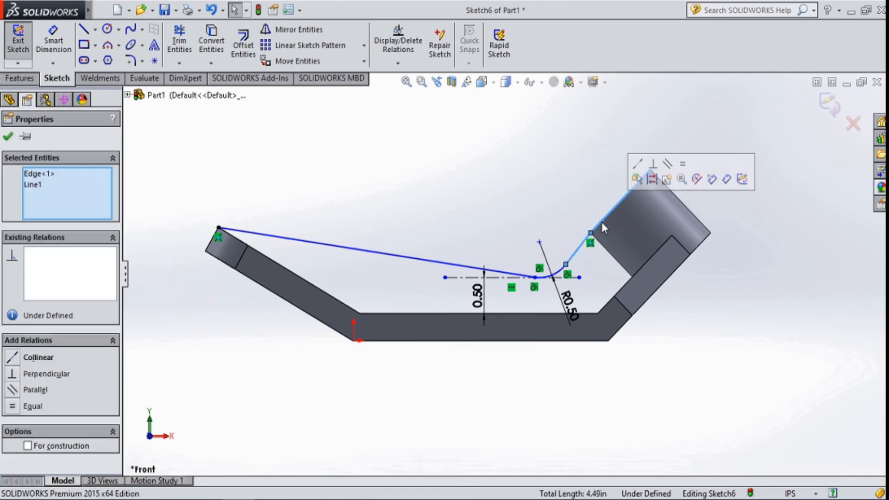
pyautogui.click(638, 175)
pyautogui.click(752, 272)
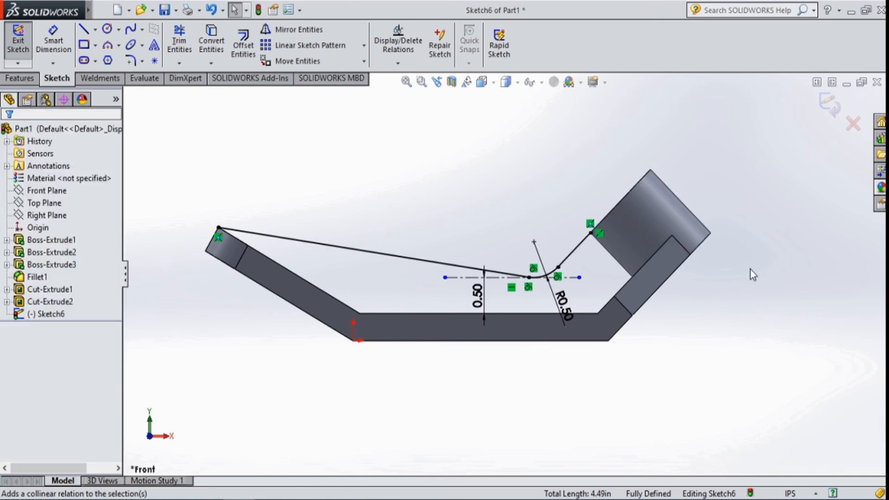
# - Sketch a line about 0.15 in long from the boss's lowest outer corner, extending the boss-side line past the corner
pyautogui.scroll(-2, 602, 315)
pyautogui.moveTo(559, 181); pyautogui.dragTo(581, 203, button='middle')
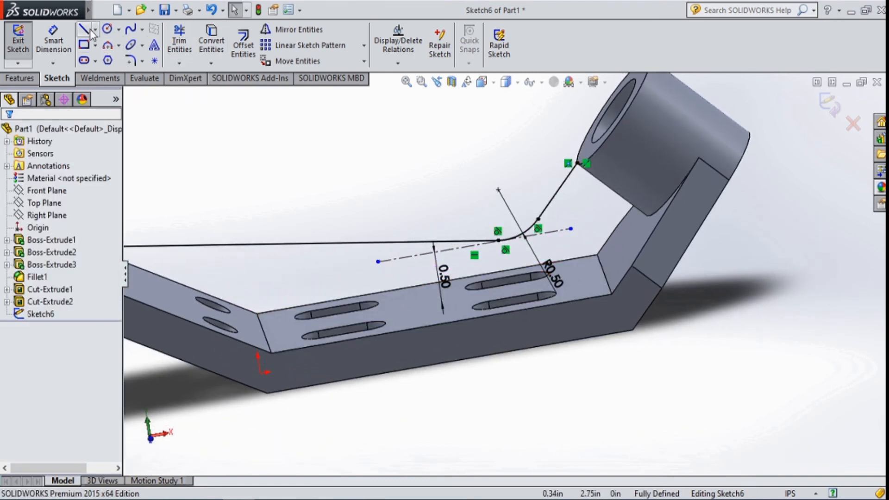
pyautogui.click(577, 164)
pyautogui.click(578, 164)
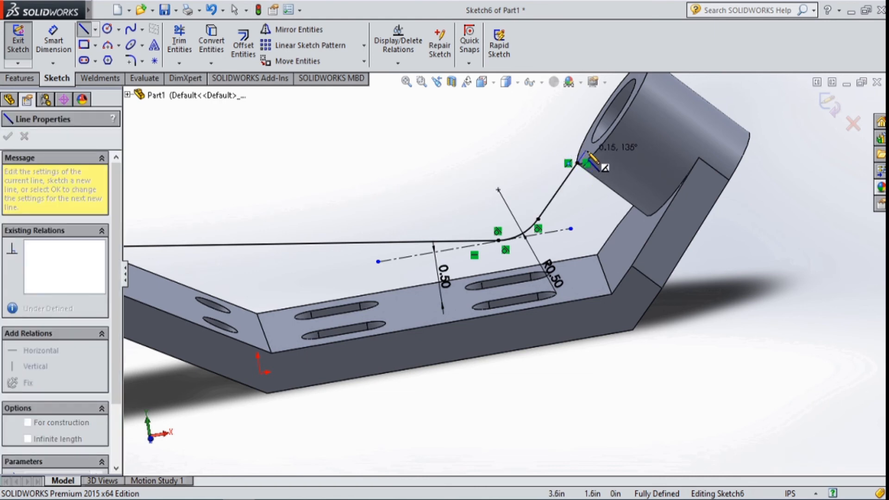
pyautogui.click(587, 151)
pyautogui.press('Escape')
pyautogui.press('Escape')
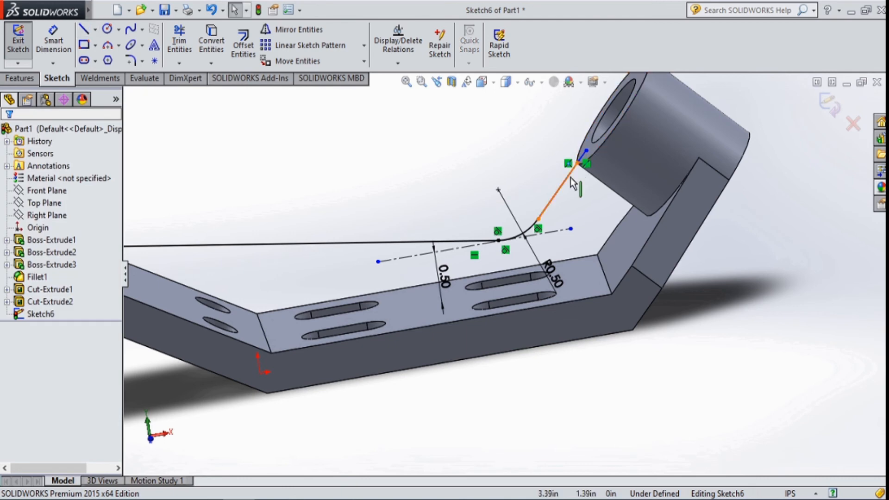
# - Make the short extension line collinear with the boss-side sketch line
pyautogui.scroll(-3, 588, 152)
pyautogui.scroll(-3, 571, 178)
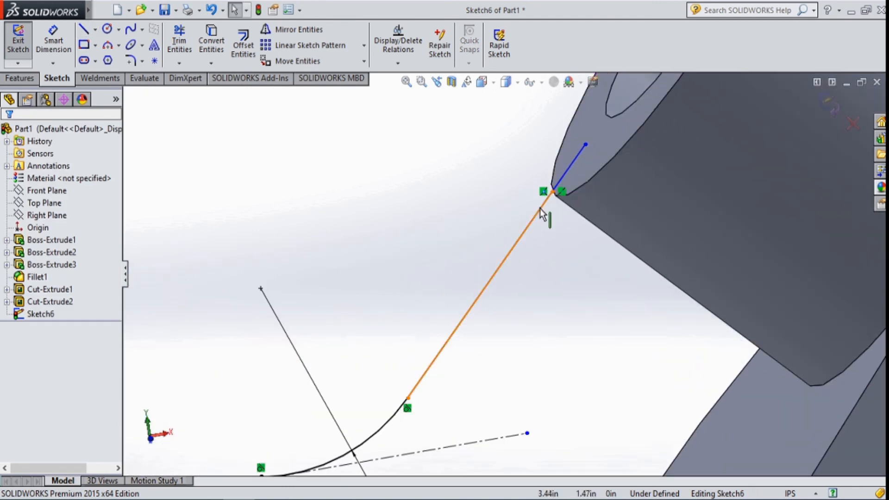
pyautogui.click(547, 208)
pyautogui.keyDown('ctrl'); pyautogui.click(564, 169); pyautogui.keyUp('ctrl')
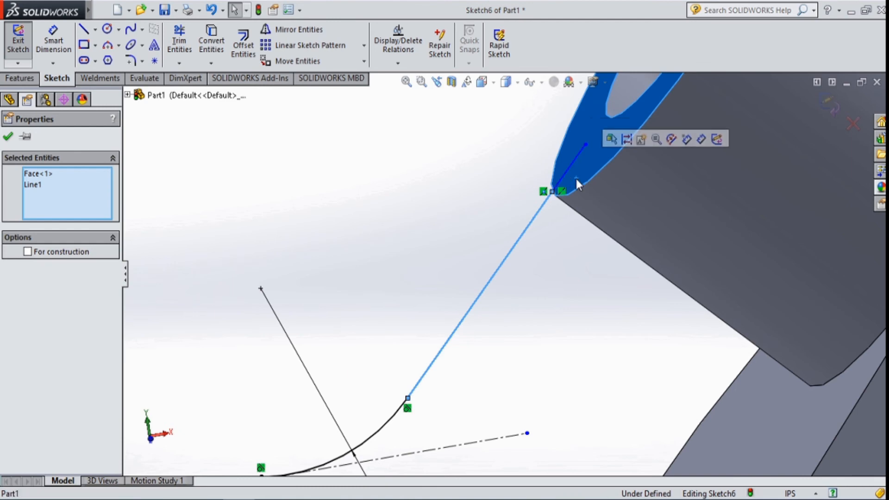
pyautogui.press('Escape')
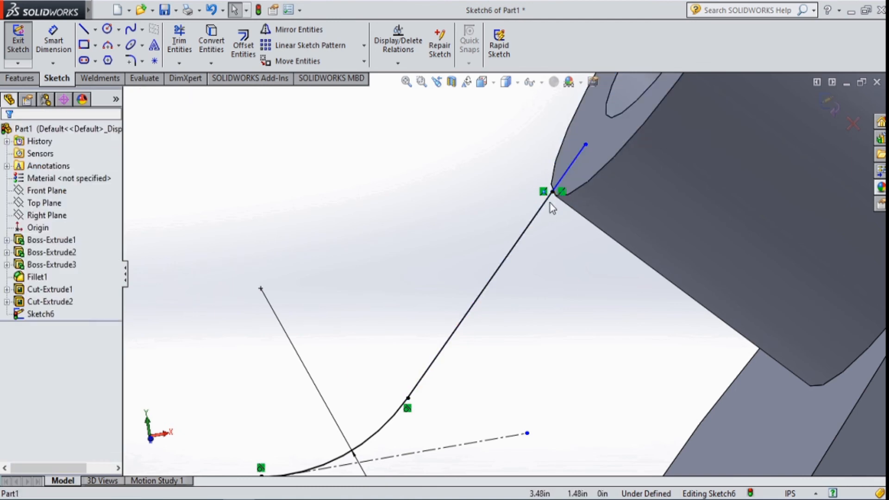
pyautogui.click(543, 211)
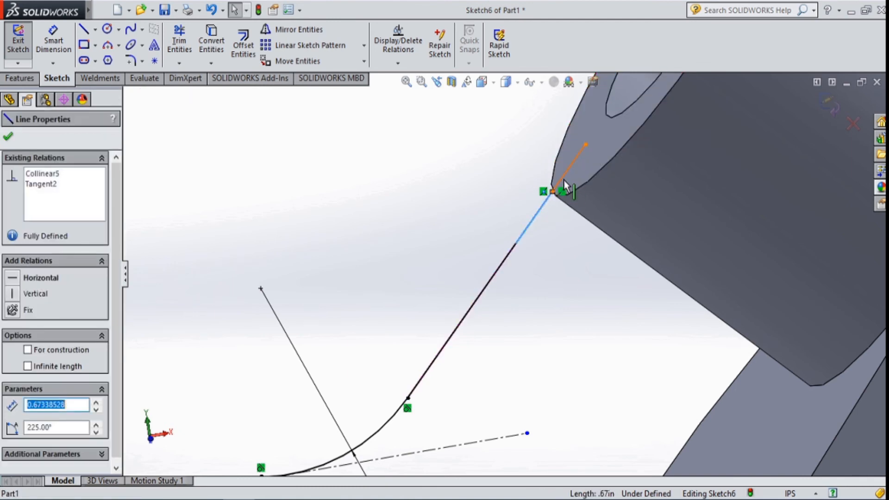
pyautogui.keyDown('ctrl'); pyautogui.click(563, 178); pyautogui.keyUp('ctrl')
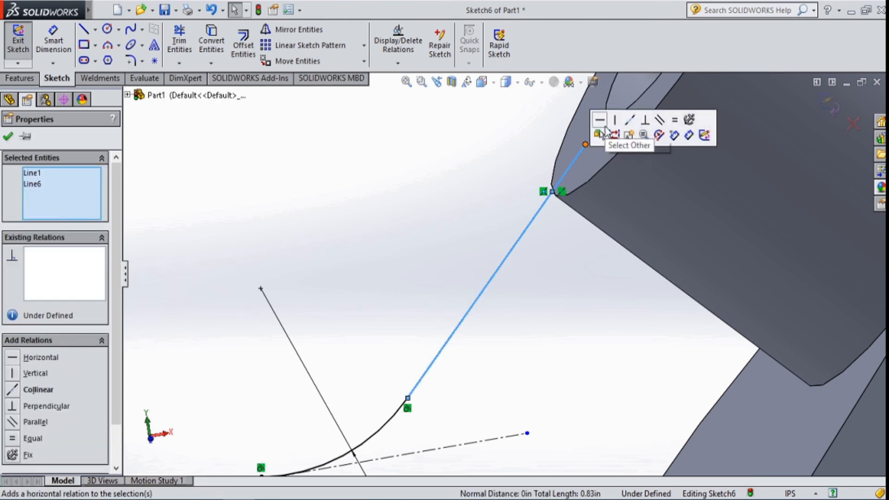
pyautogui.click(629, 121)
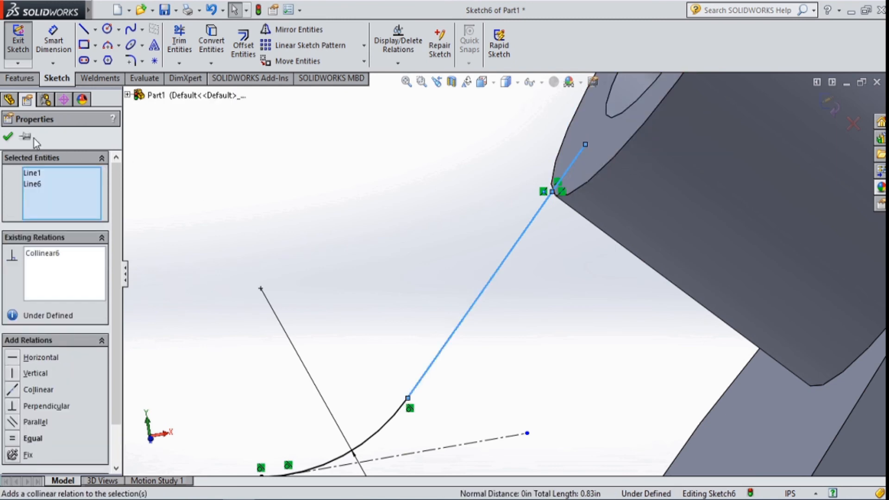
pyautogui.click(9, 137)
pyautogui.scroll(8, 567, 432)
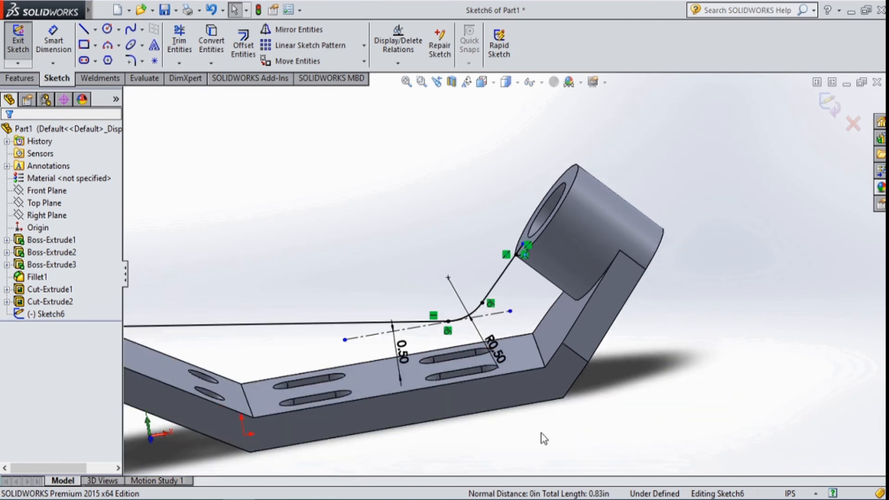
pyautogui.moveTo(421, 439); pyautogui.dragTo(460, 449, button='middle')
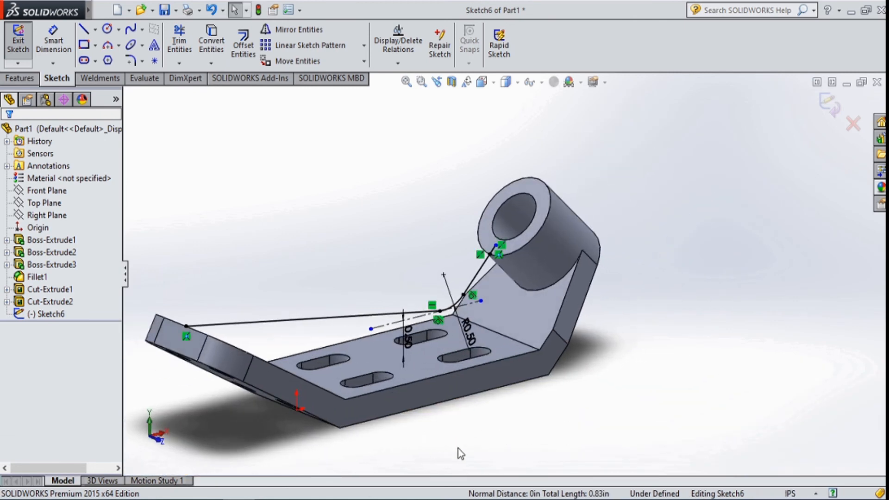
pyautogui.scroll(2, 457, 447)
pyautogui.moveTo(543, 411)
pyautogui.mouseDown(button='middle')
pyautogui.moveTo(469, 411)
pyautogui.moveTo(512, 423)
pyautogui.moveTo(509, 439)
pyautogui.mouseUp(button='middle')
pyautogui.scroll(-6, 520, 256)
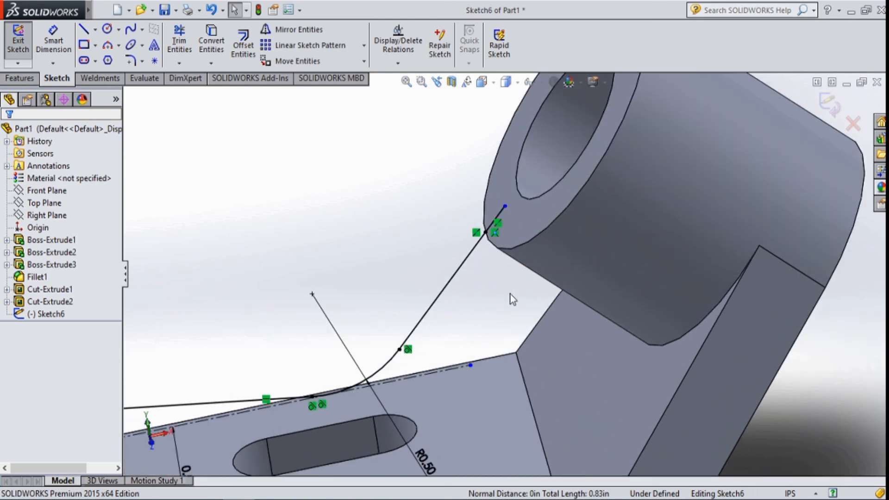
pyautogui.scroll(8, 513, 299)
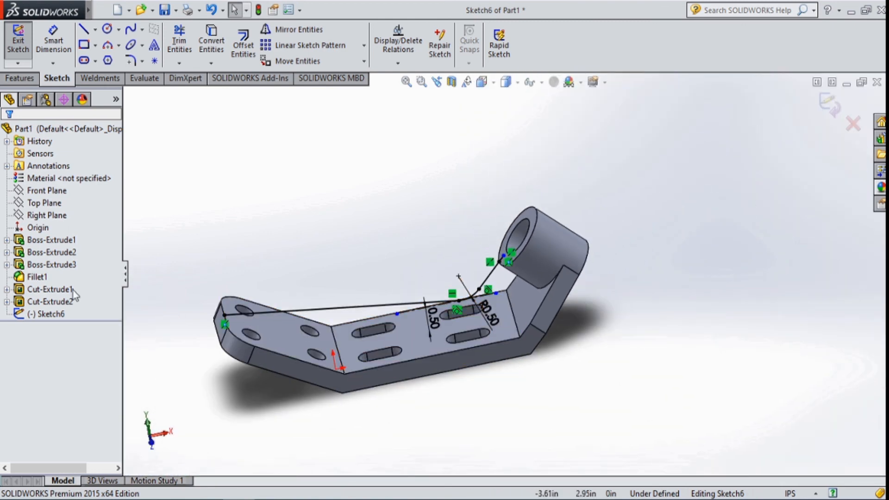
# - Start a rib from the profile sketch linking flange and boss, with a 0.32 in thickness on both sides
pyautogui.click(17, 79)
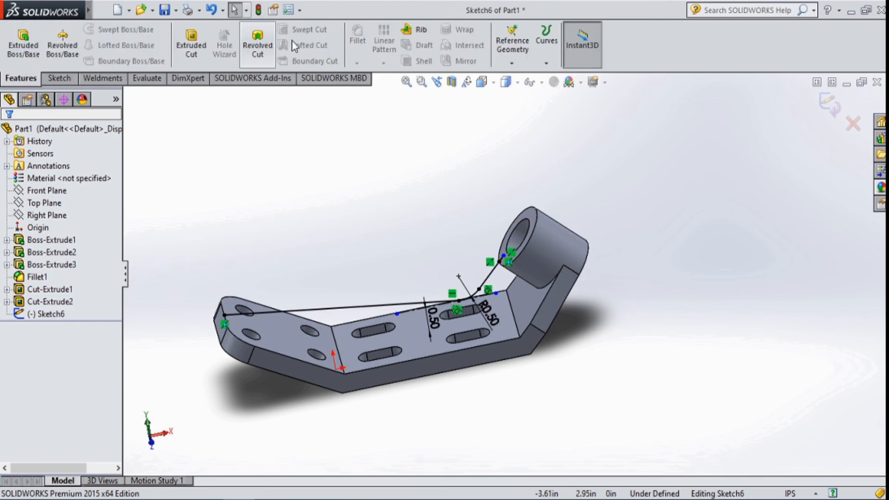
pyautogui.click(409, 30)
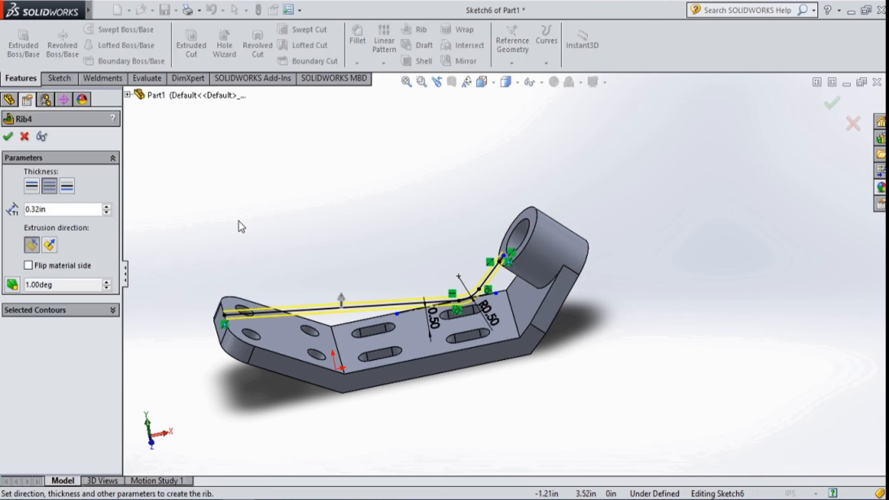
pyautogui.moveTo(86, 211); pyautogui.dragTo(18, 222)
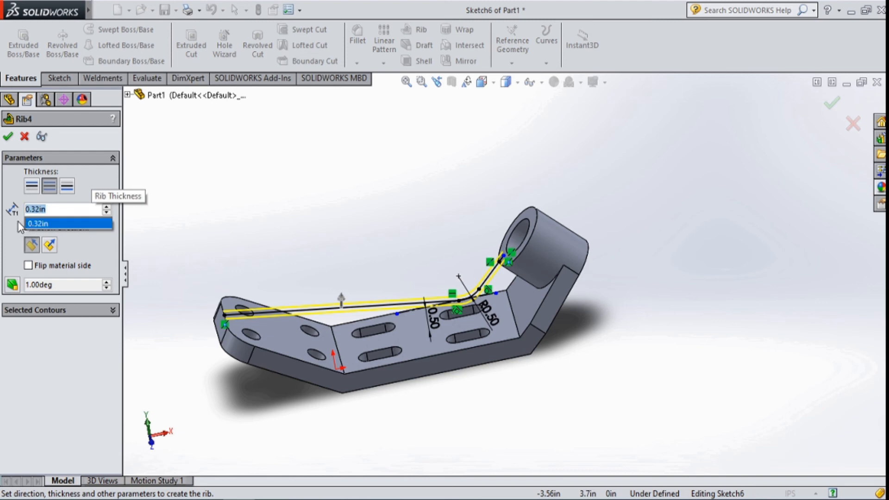
pyautogui.write('0.32')
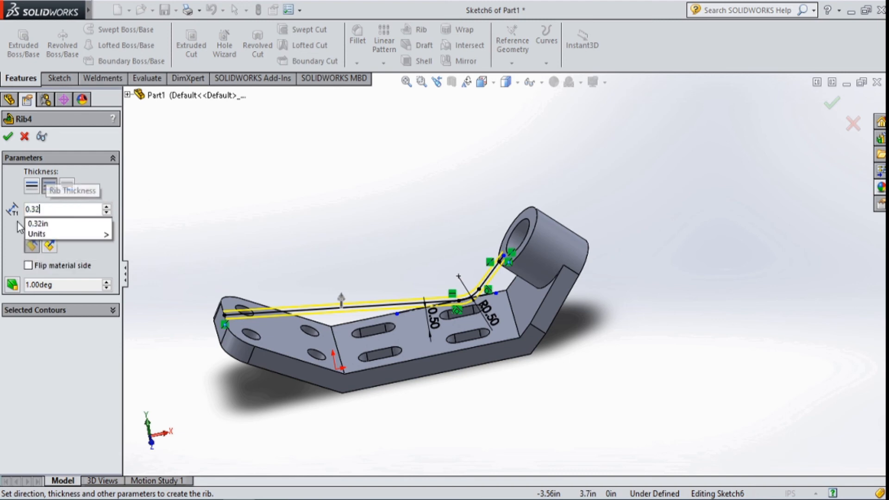
pyautogui.press('Return')
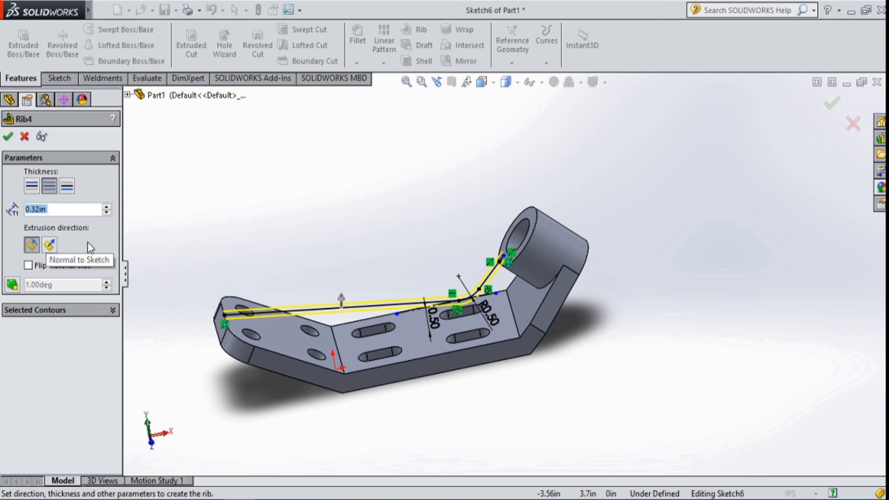
# - Flip the rib's material side so it fills down toward the bracket plate, and create the rib
pyautogui.moveTo(457, 315)
pyautogui.mouseDown(button='middle')
pyautogui.moveTo(437, 259)
pyautogui.moveTo(454, 272)
pyautogui.moveTo(477, 383)
pyautogui.mouseUp(button='middle')
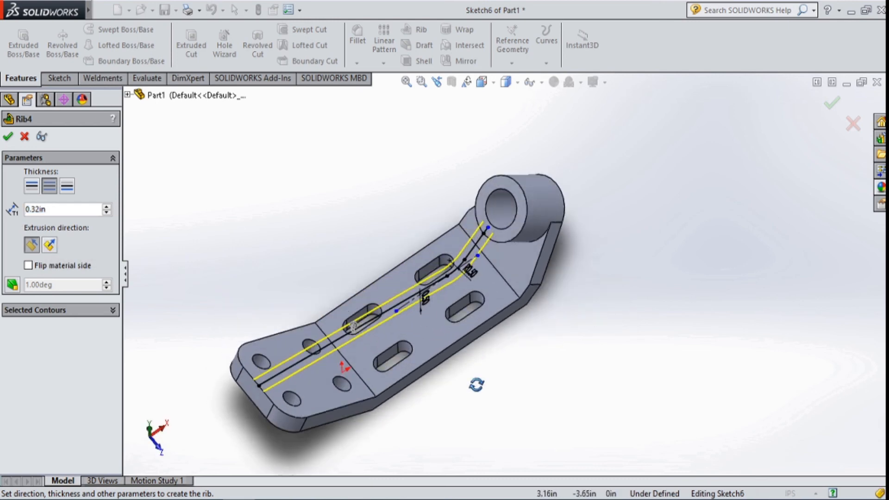
pyautogui.scroll(-5, 368, 348)
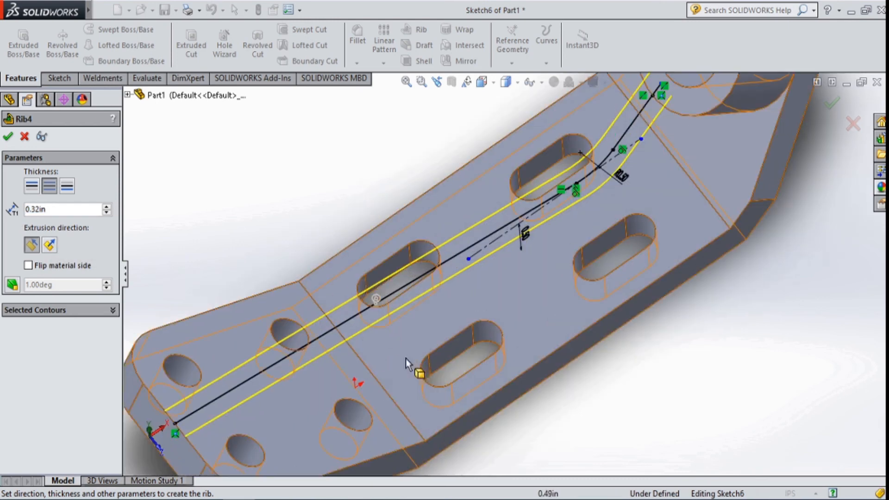
pyautogui.moveTo(406, 358); pyautogui.dragTo(395, 256, button='middle')
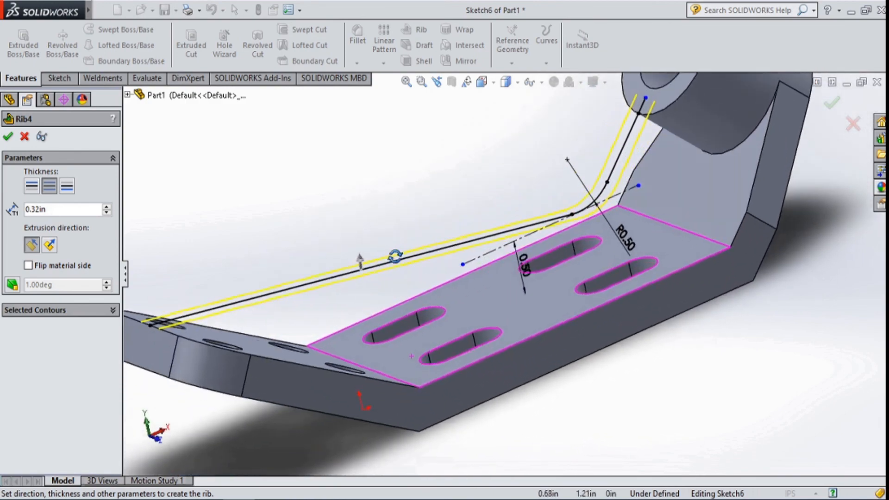
pyautogui.click(27, 266)
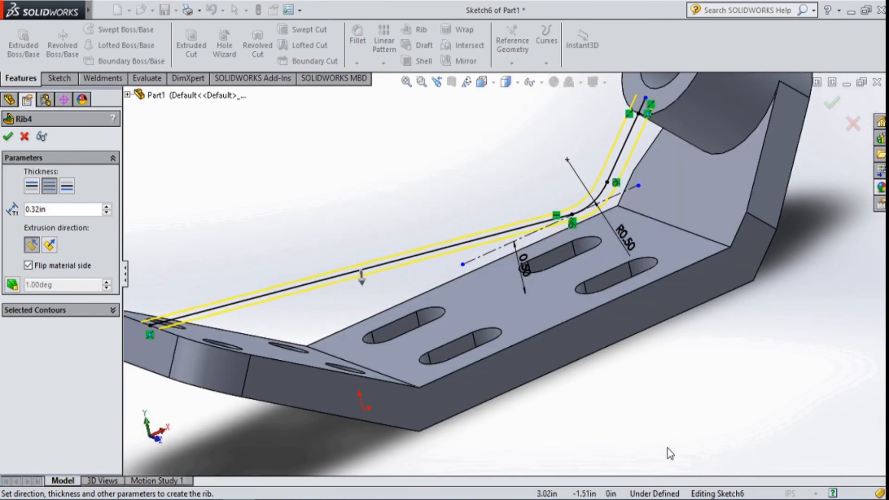
pyautogui.moveTo(688, 429); pyautogui.dragTo(681, 457, button='middle')
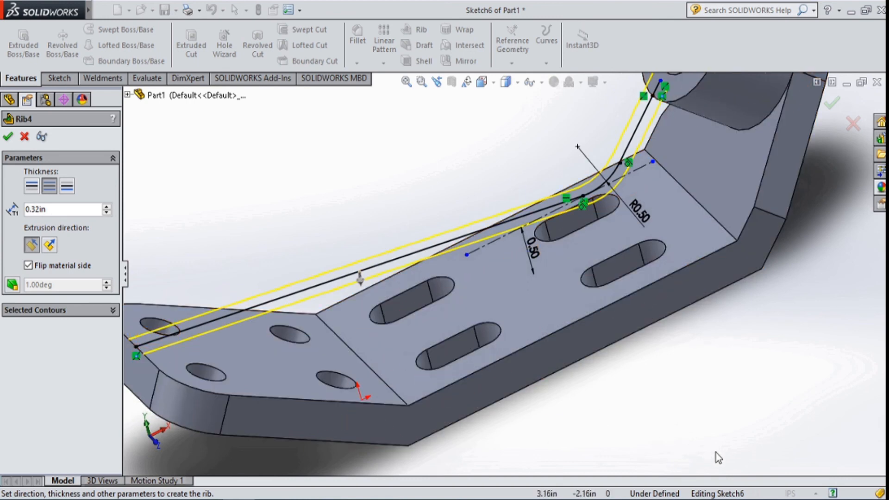
pyautogui.click(9, 139)
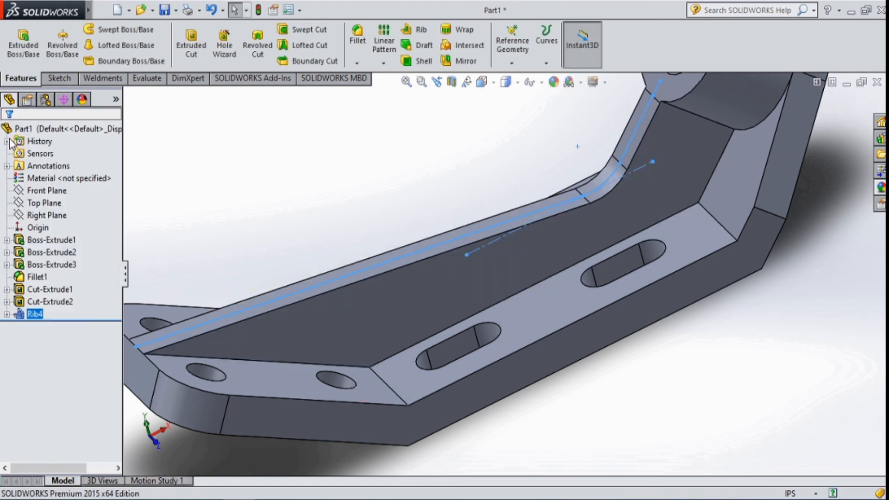
pyautogui.click(725, 384)
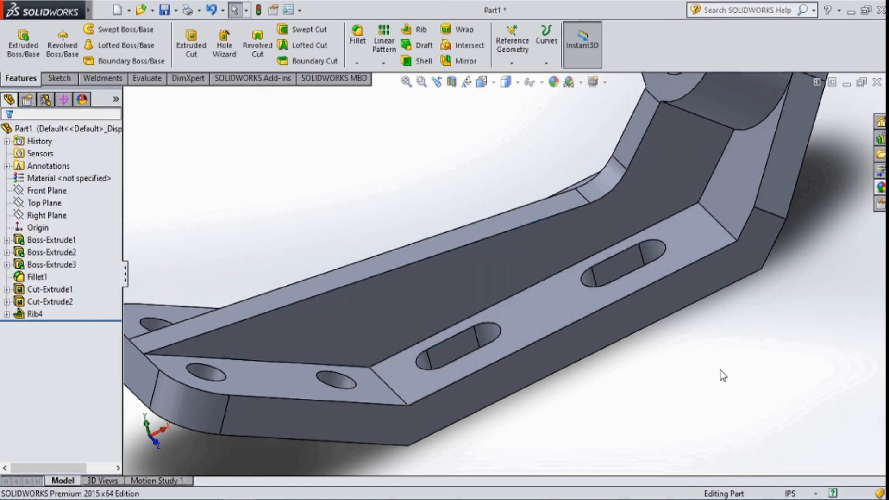
# - Inspect the ribbed bracket from several angles and set the isometric view
pyautogui.moveTo(695, 354)
pyautogui.mouseDown(button='middle')
pyautogui.moveTo(671, 384)
pyautogui.moveTo(690, 391)
pyautogui.mouseUp(button='middle')
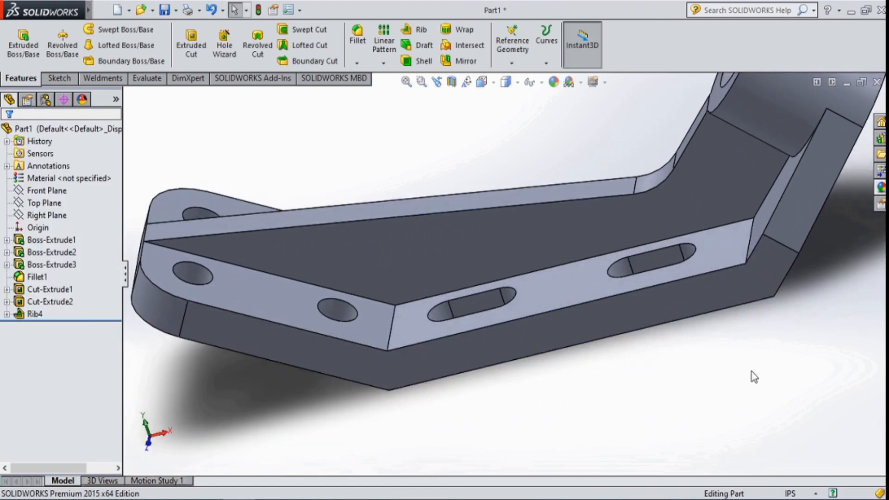
pyautogui.scroll(5, 752, 375)
pyautogui.moveTo(752, 375); pyautogui.dragTo(693, 419, button='middle')
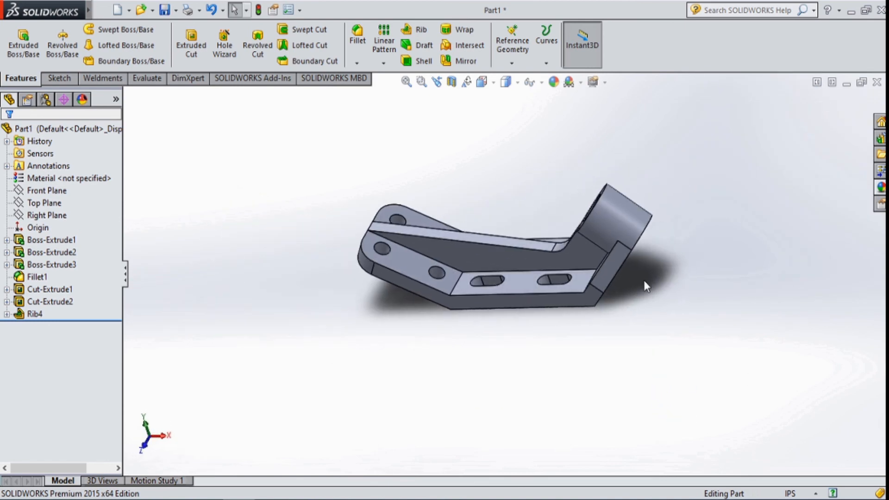
pyautogui.click(481, 82)
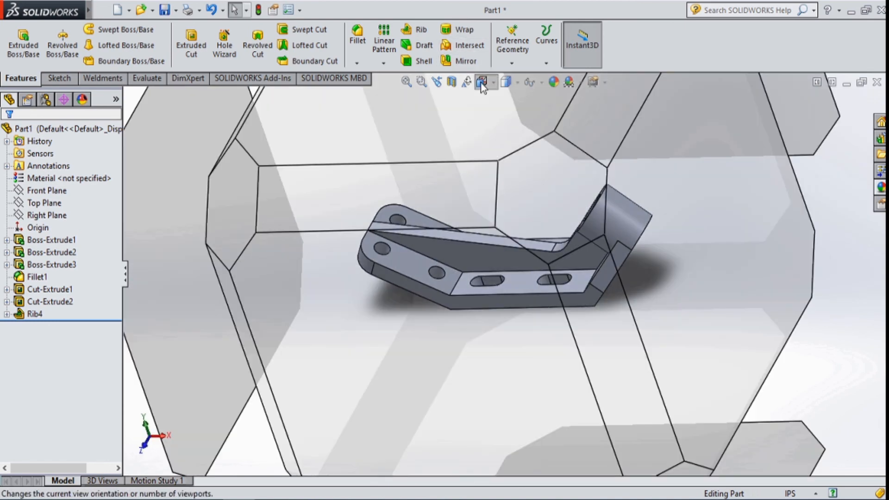
pyautogui.click(514, 252)
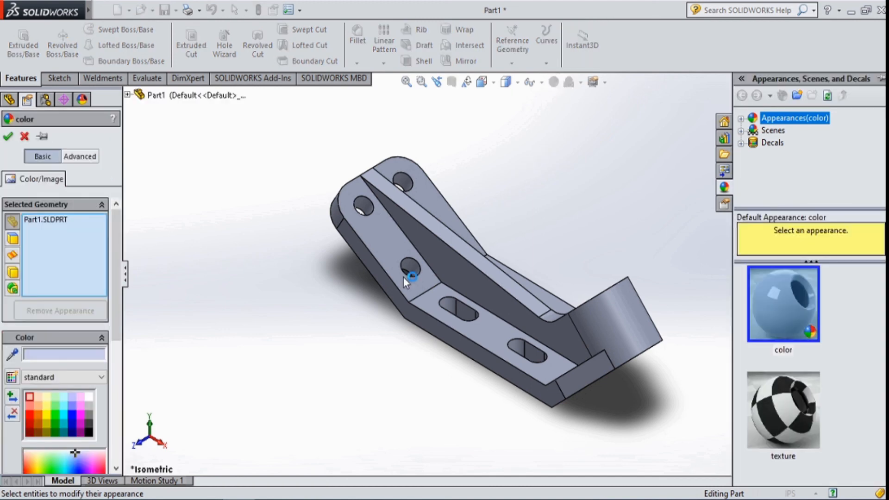
# - Apply a light orange colour from the standard swatches to the whole part
pyautogui.click(38, 408)
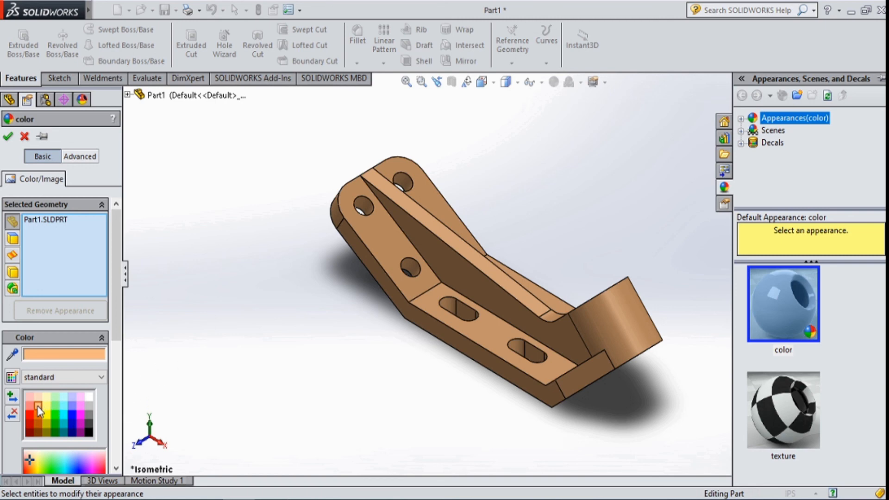
pyautogui.click(8, 137)
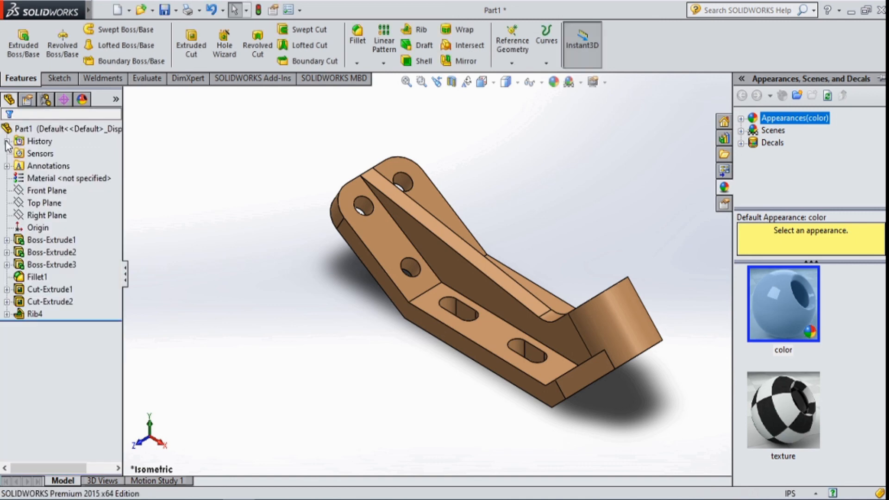
pyautogui.moveTo(267, 157); pyautogui.dragTo(571, 312, button='middle')
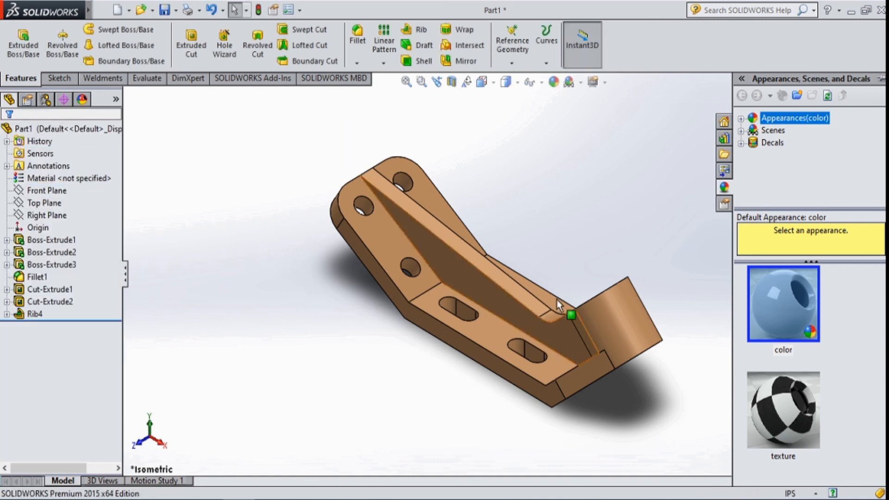